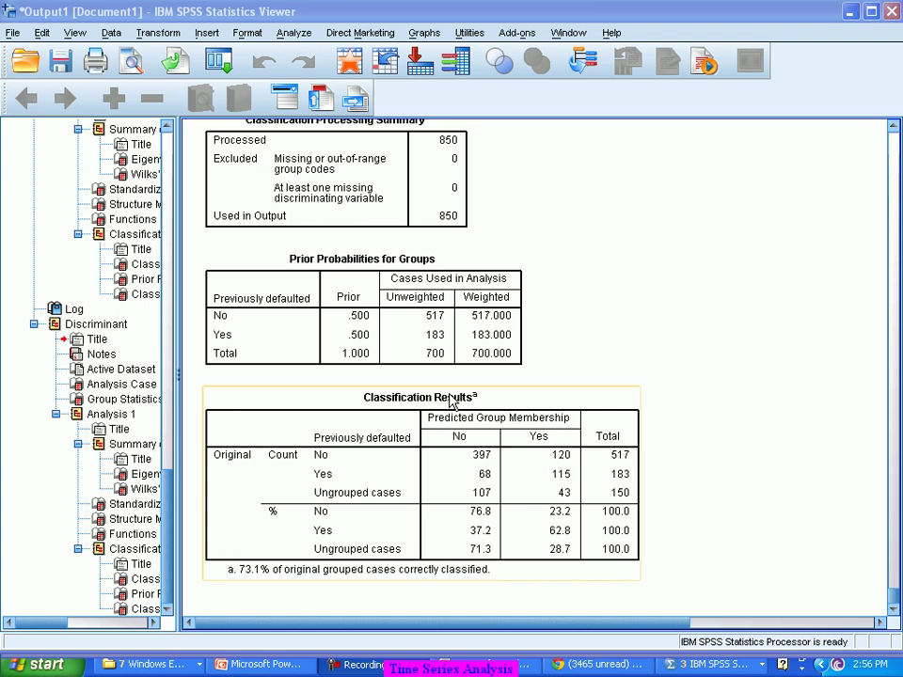
- Switch to the bankloan.sav data editor and start opening a data file from the Program Files folder on drive C
left_click(707, 664)
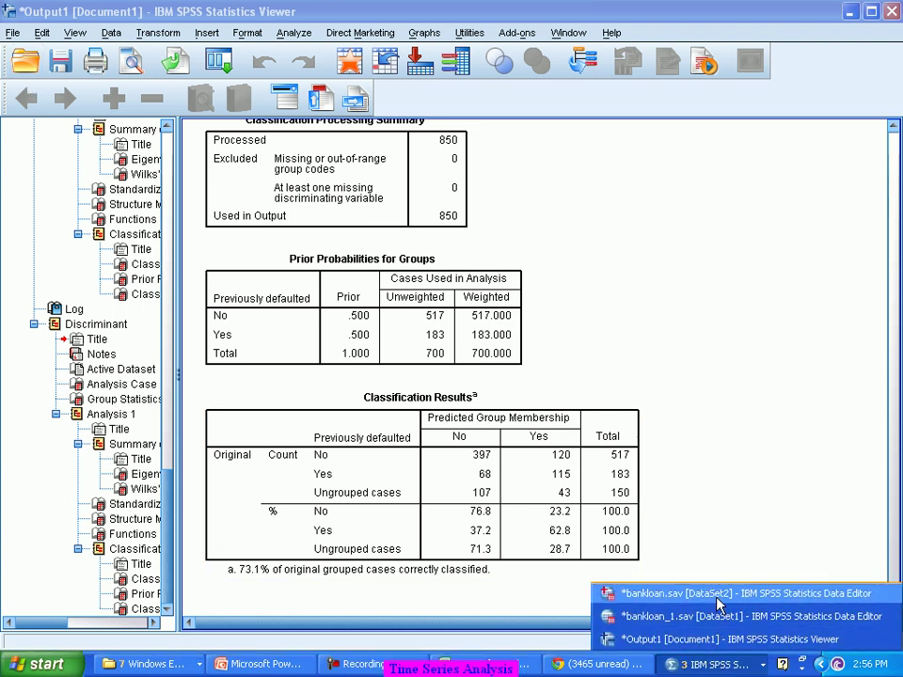
left_click(706, 594)
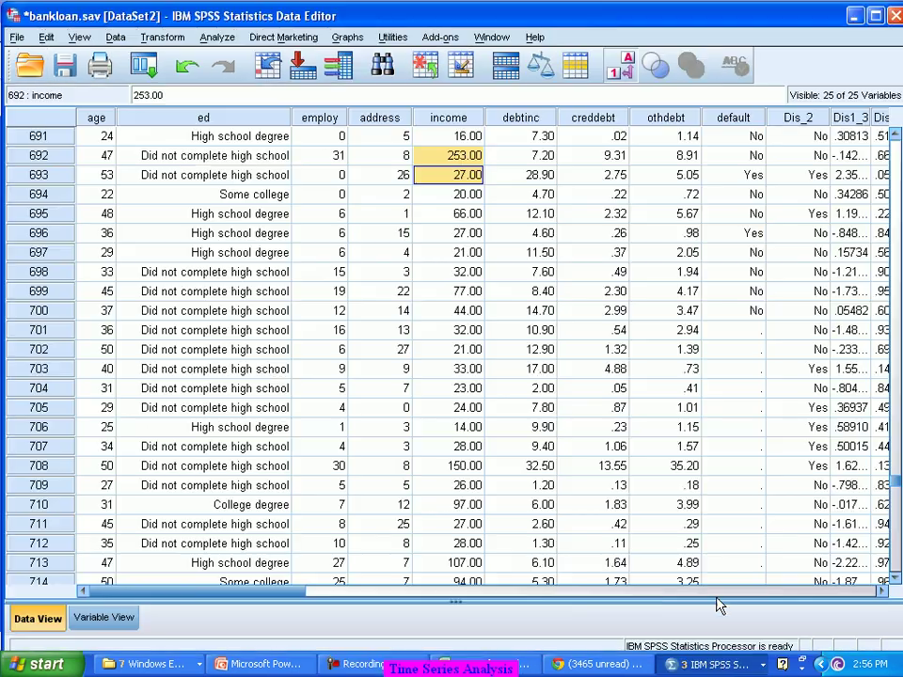
left_click(31, 65)
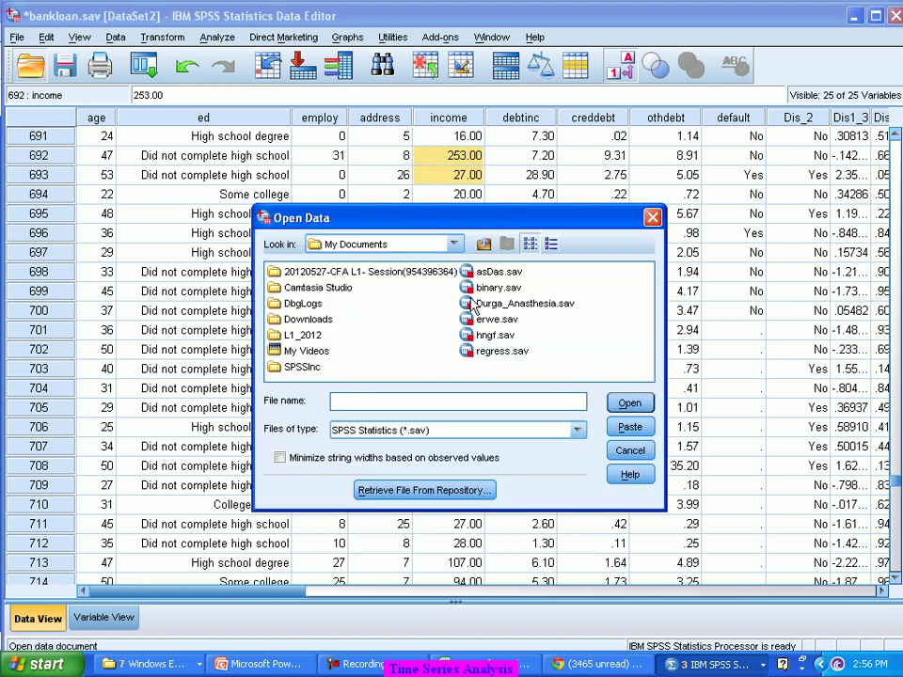
left_click(455, 246)
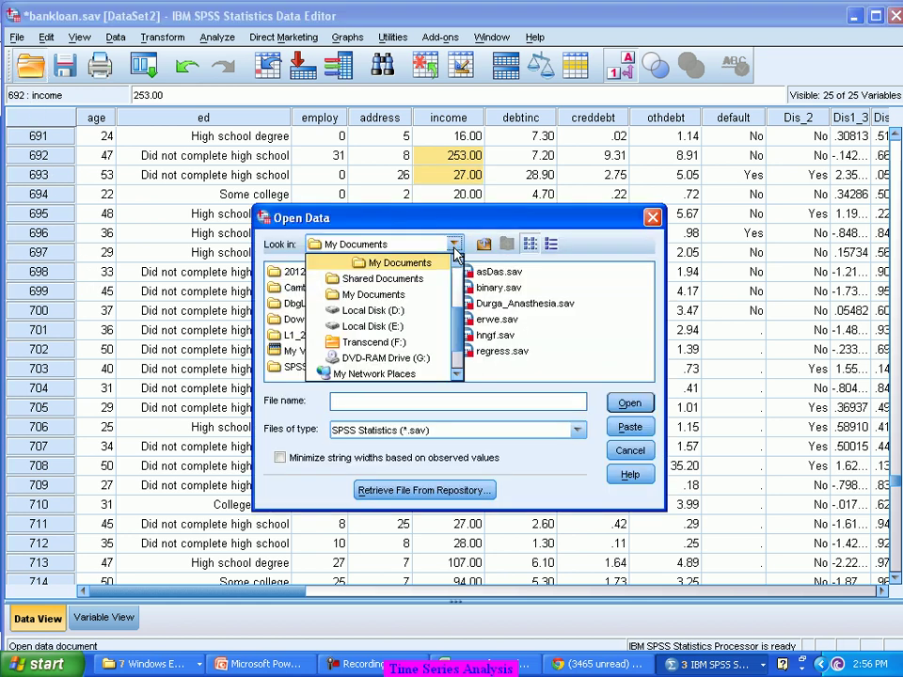
scroll(410, 317, "up", 1)
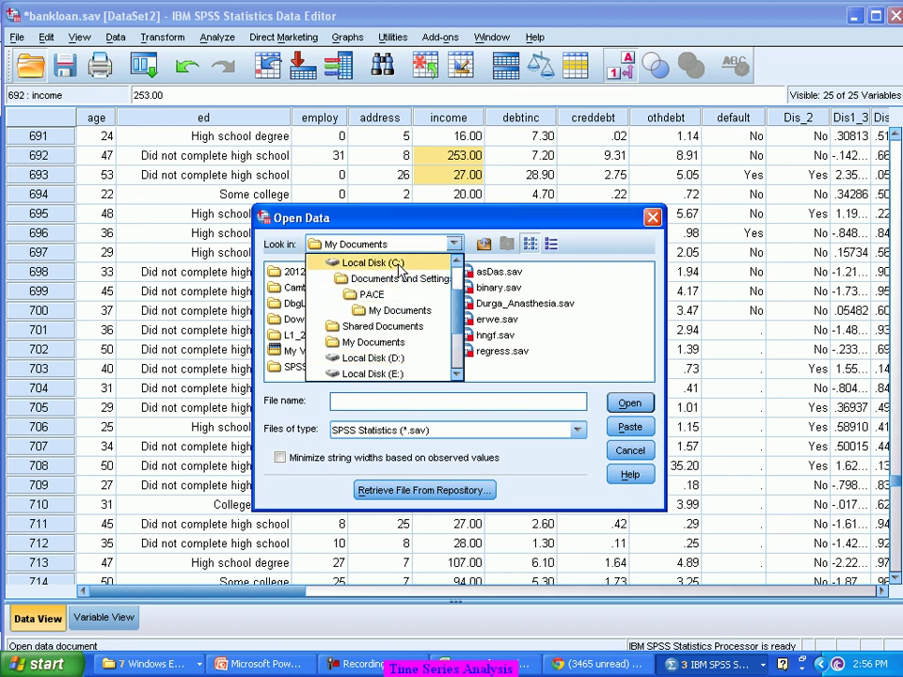
left_click(395, 263)
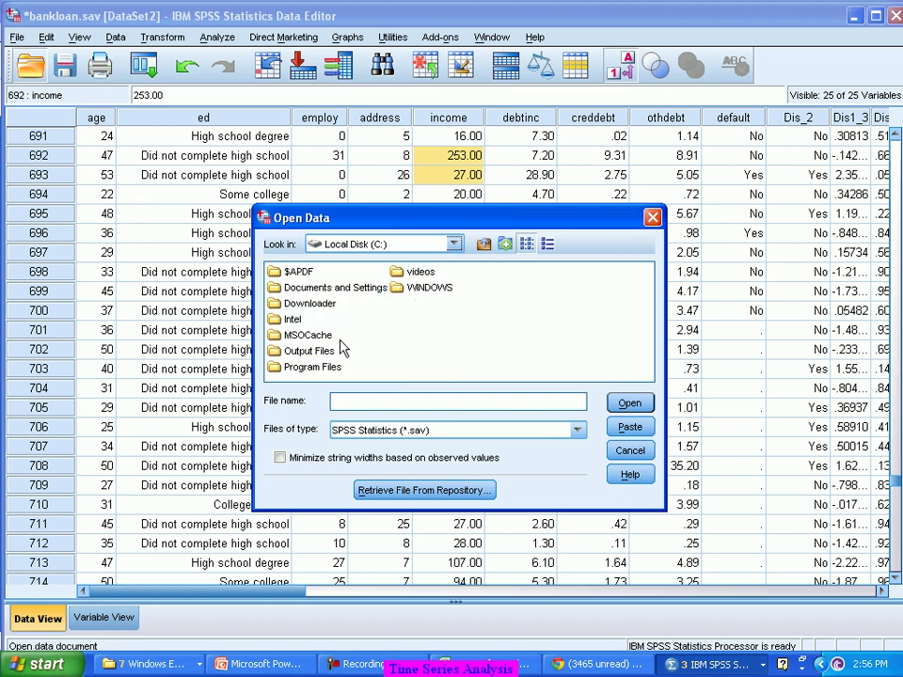
double_click(320, 367)
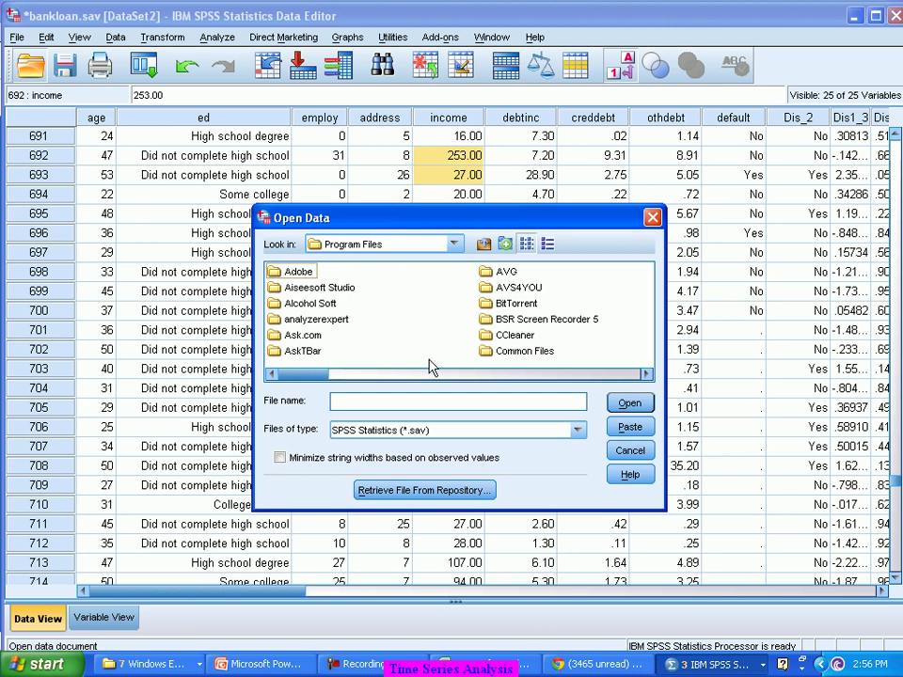
- Browse from Program Files through IBM, SPSS, Statistics, 19 and Samples to the English sample data folder
left_click(529, 373)
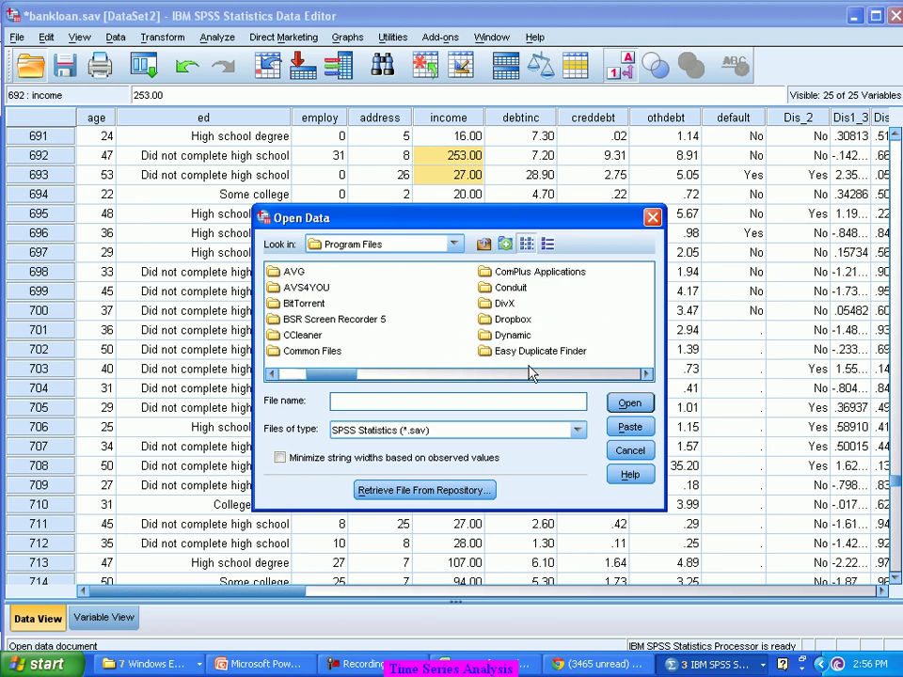
left_click(548, 376)
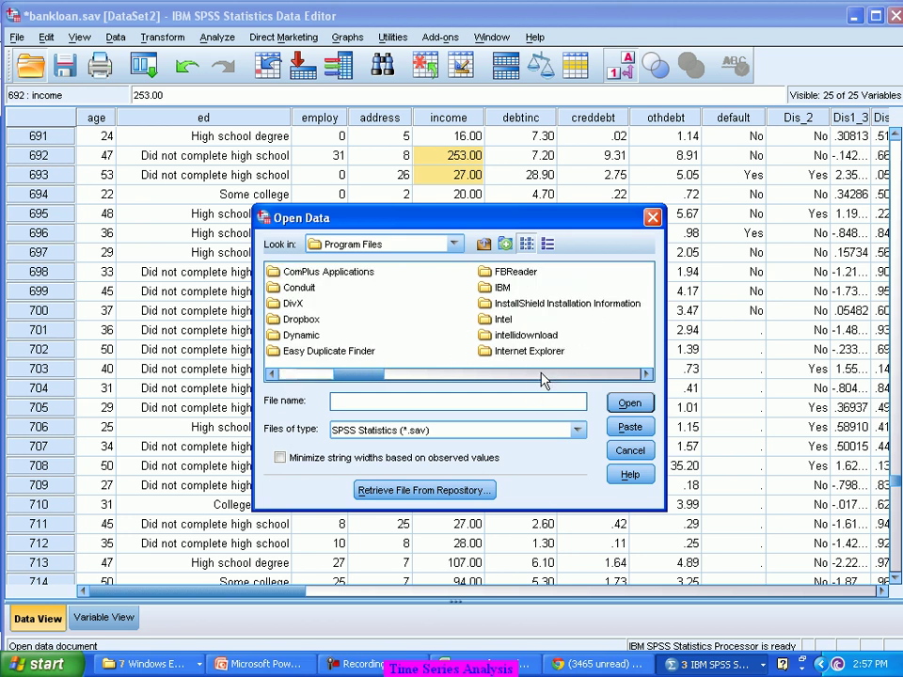
scroll(498, 296, "right", 1)
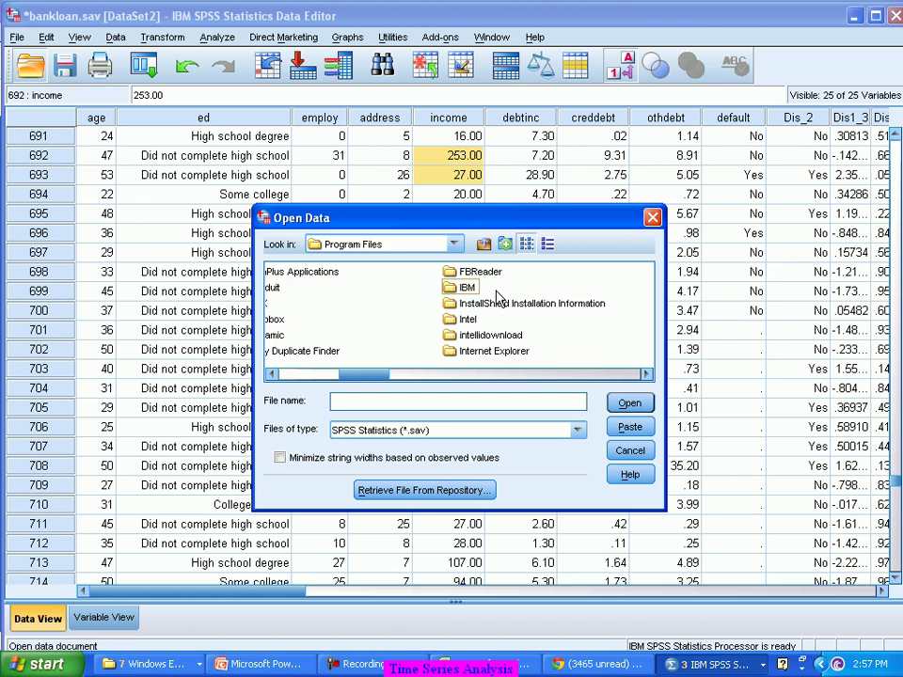
left_click(463, 289)
double_click(463, 290)
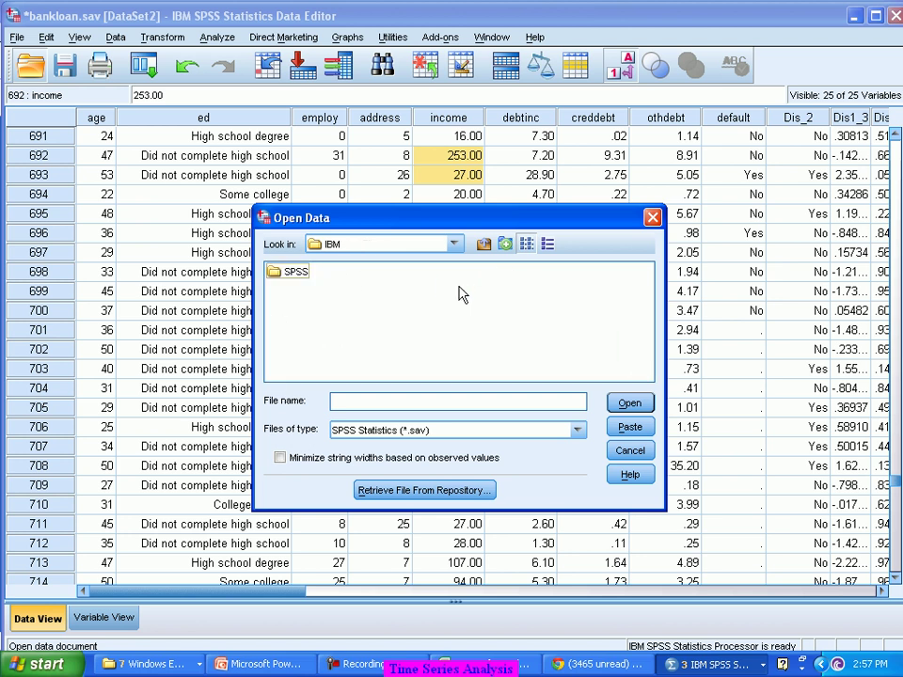
double_click(288, 282)
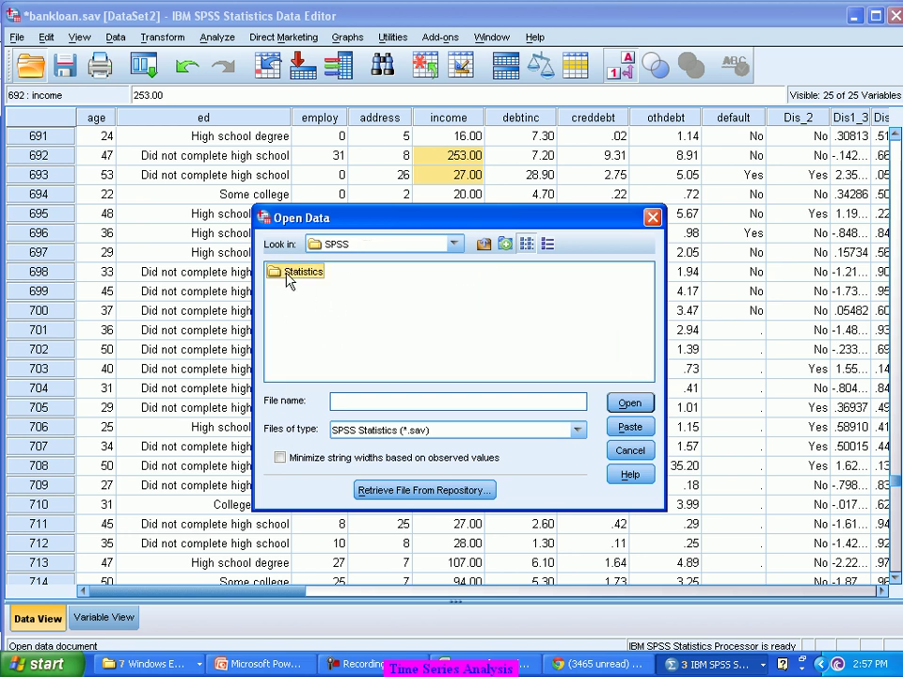
double_click(288, 280)
double_click(282, 273)
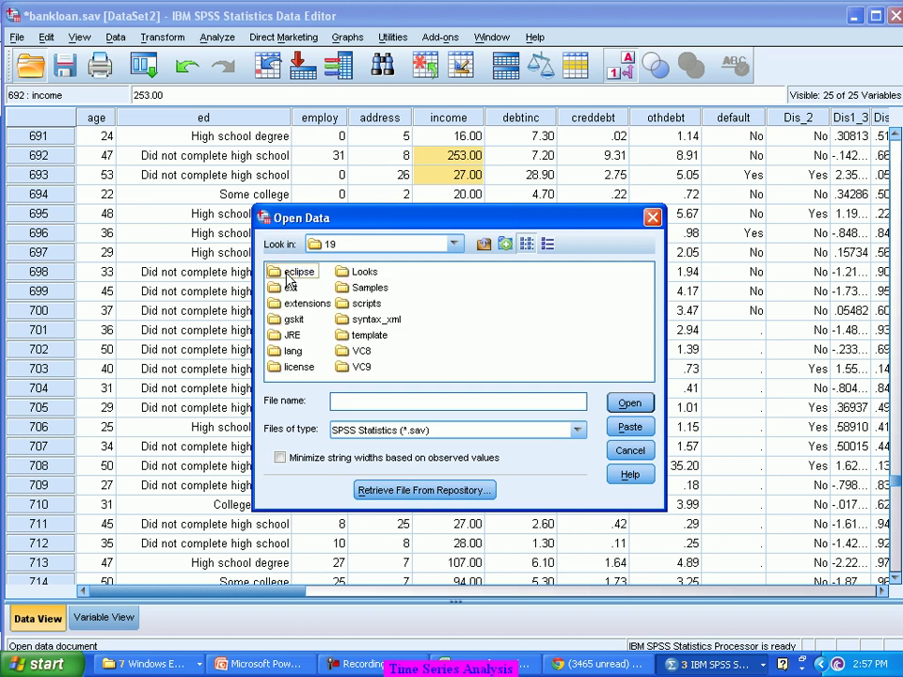
left_click(381, 292)
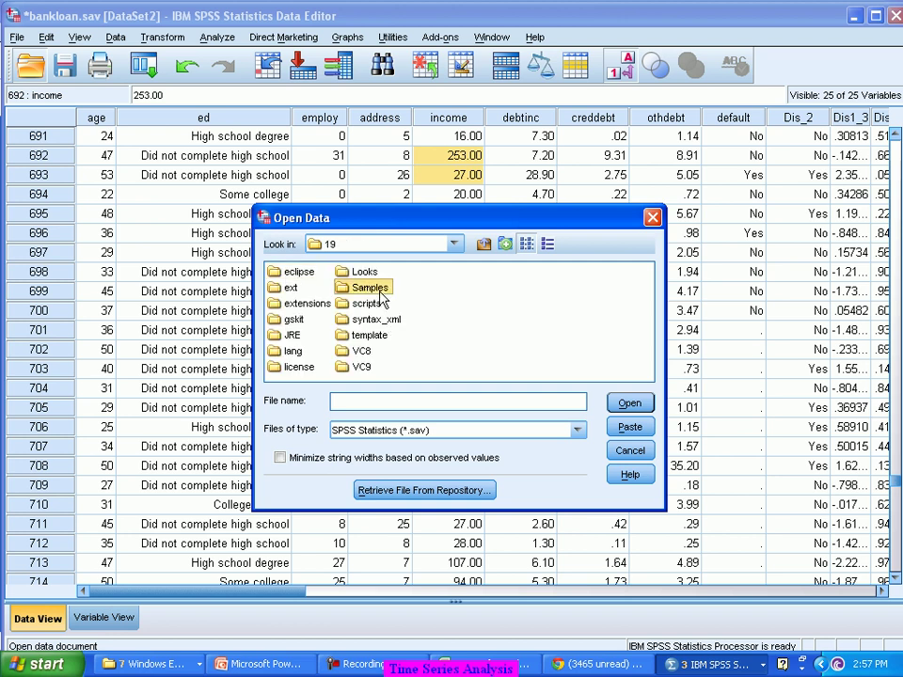
double_click(381, 293)
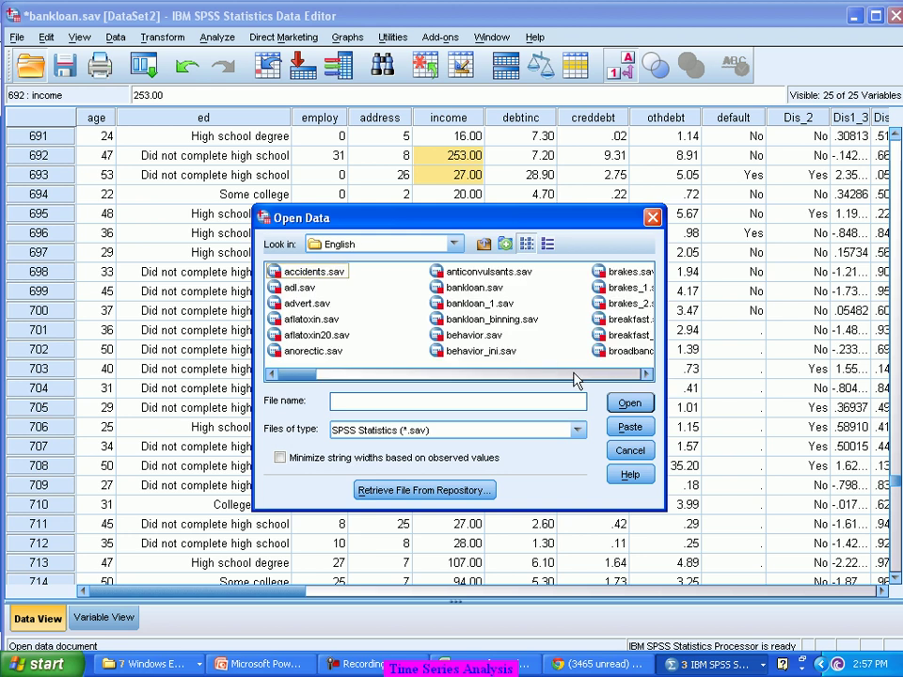
- Open the catalog_1.sav sample data file from the English folder
left_click(575, 375)
left_click(576, 375)
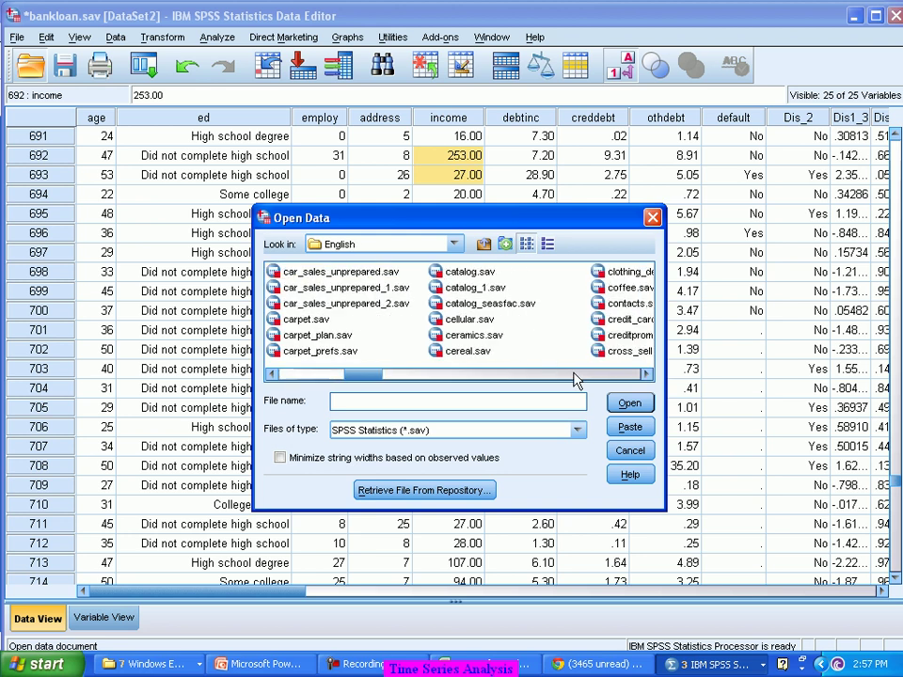
left_click(476, 288)
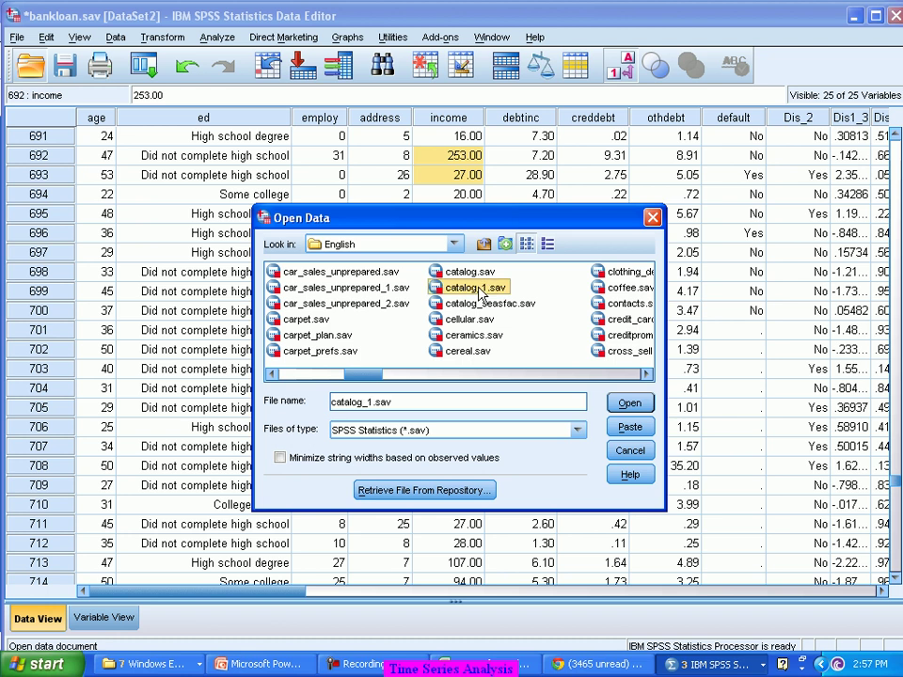
double_click(476, 288)
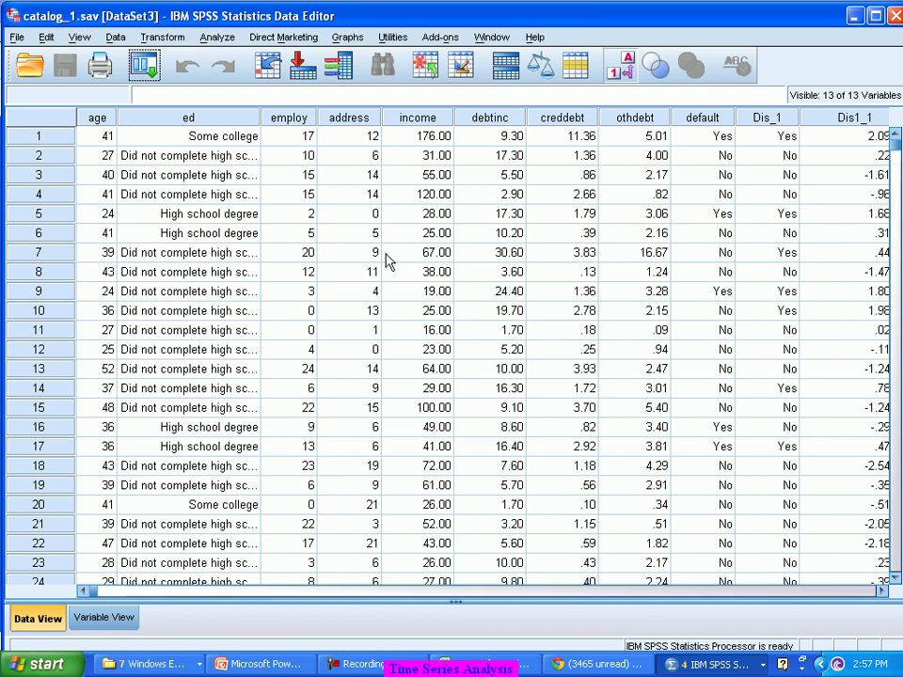
- Close the catalog_1.sav data window and return to the bankloan_1.sav data editor
left_click(894, 16)
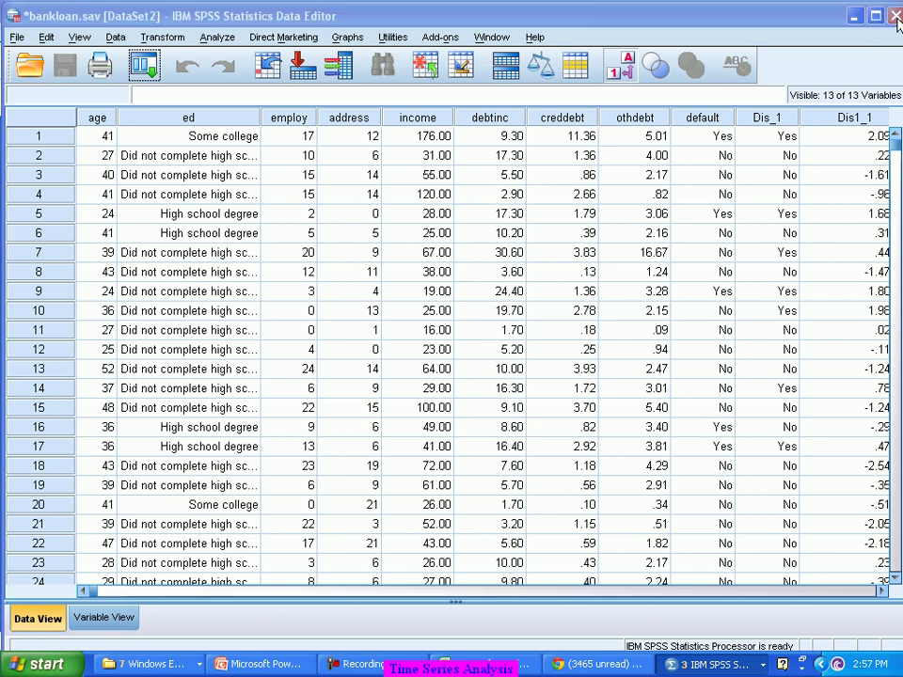
left_click(896, 16)
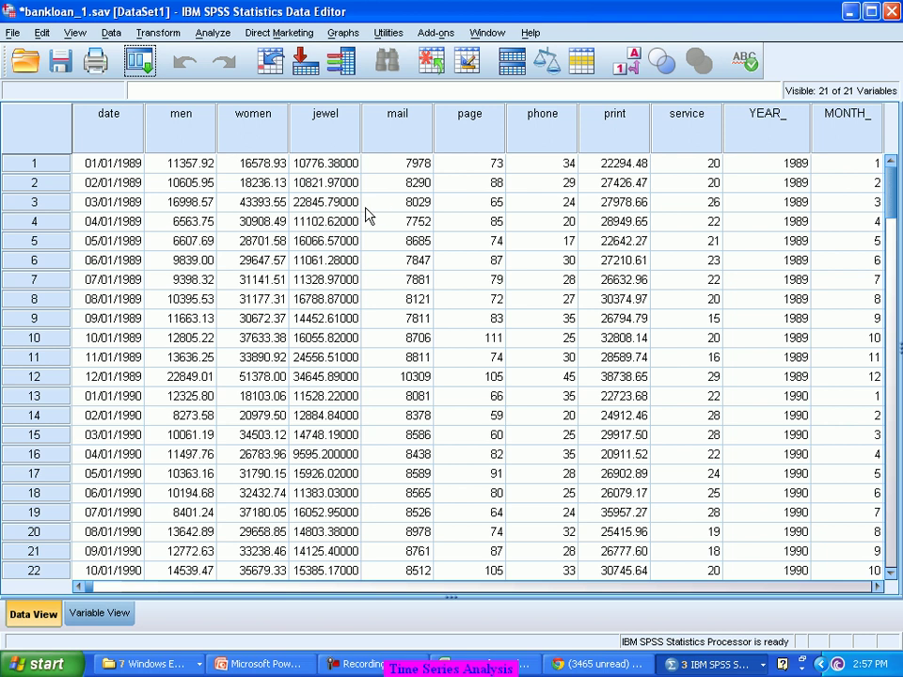
- Delete the variables in rows 10 to 21 of the variable list, from YEAR_ through the UCL variable for jewel
left_click(125, 616)
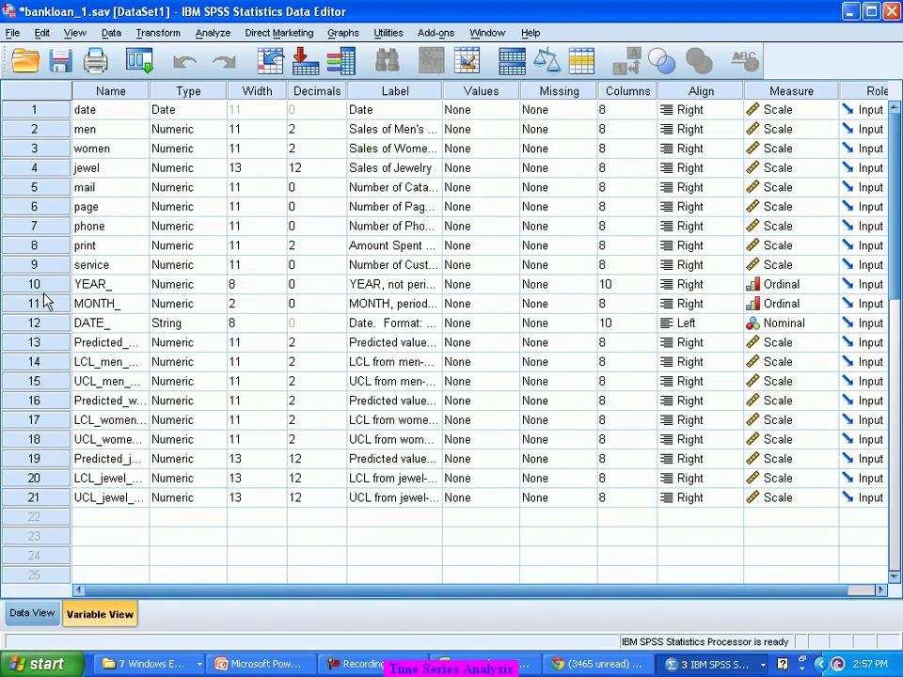
left_click_drag(39, 291, 45, 505)
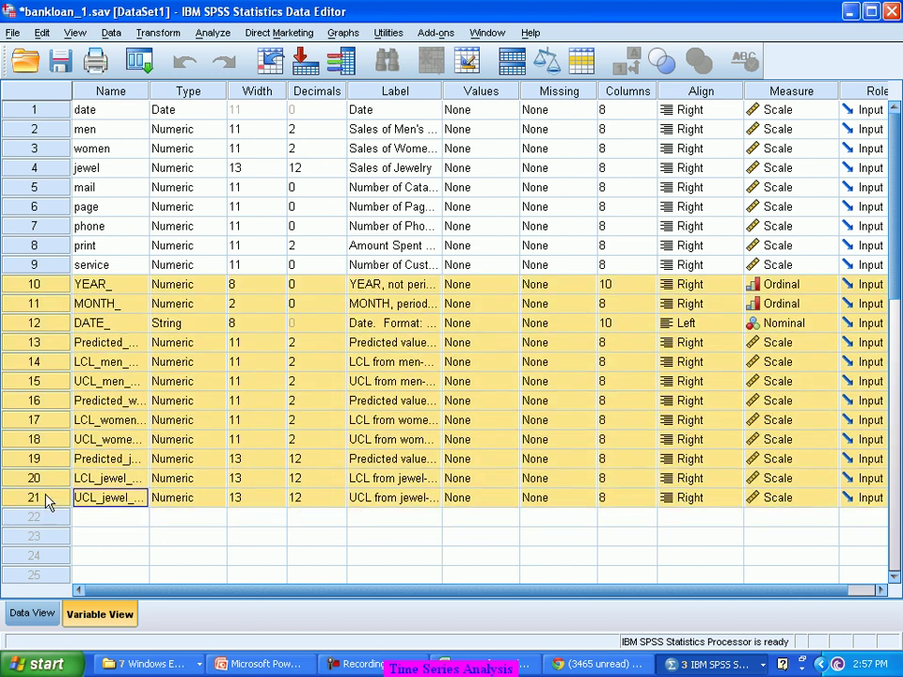
right_click(28, 390)
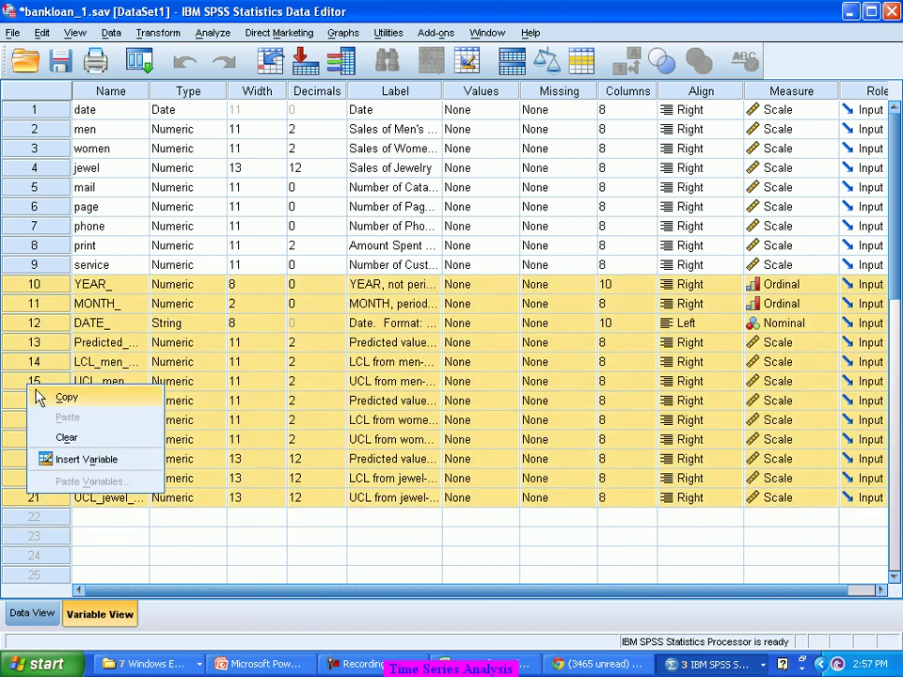
left_click(69, 440)
left_click(186, 402)
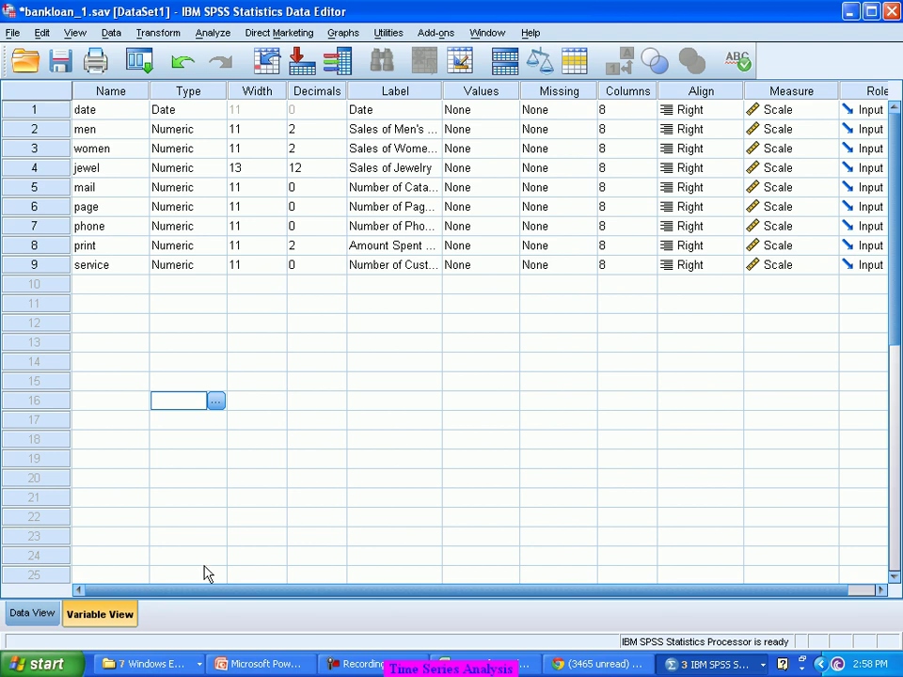
- Return to the data values and review the date column and the men, women and jewel sales columns
left_click(26, 617)
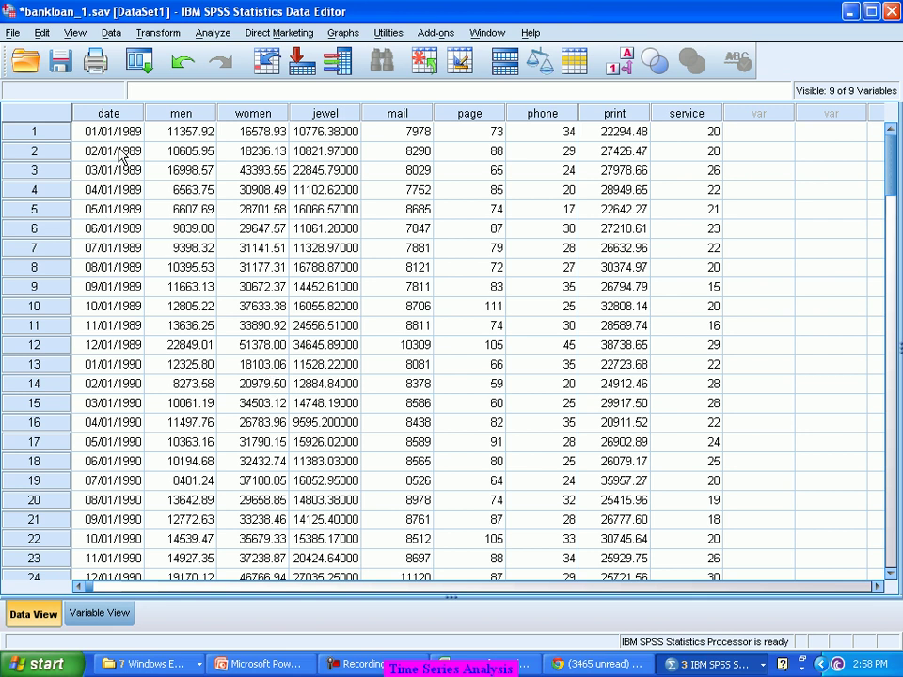
left_click(96, 129)
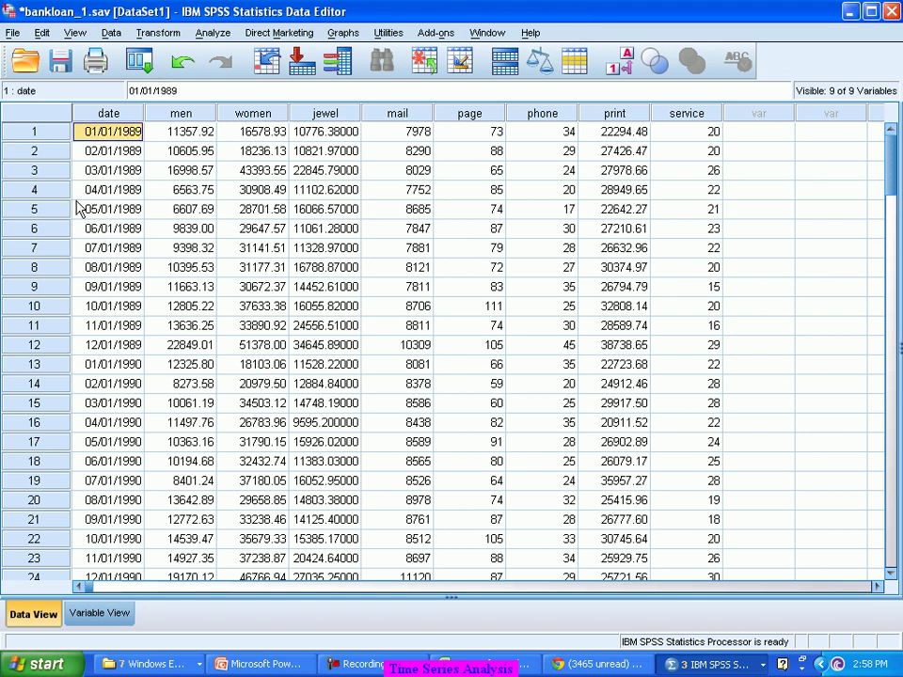
left_click(198, 115)
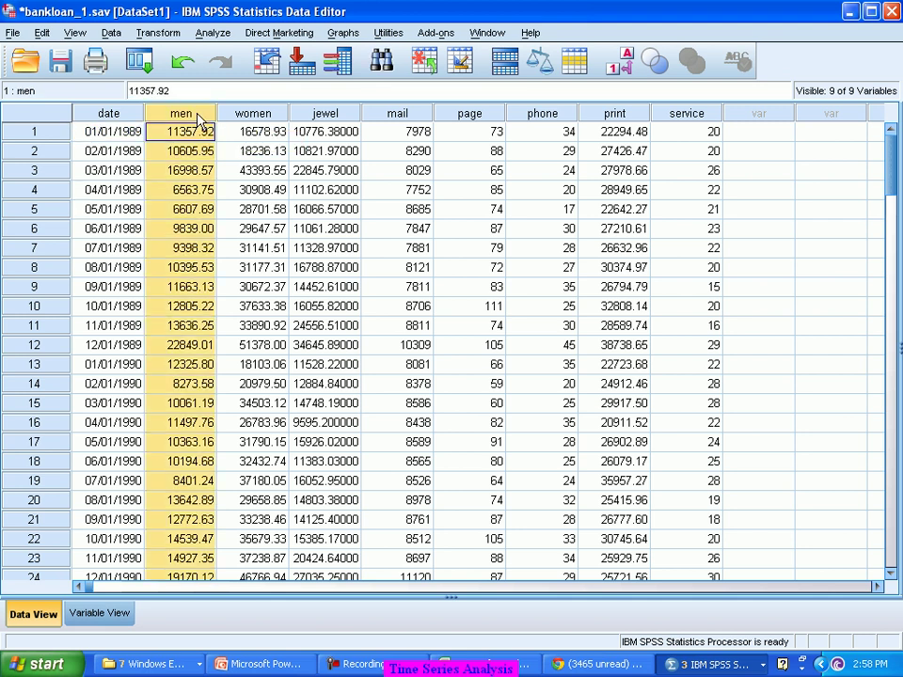
left_click(269, 114)
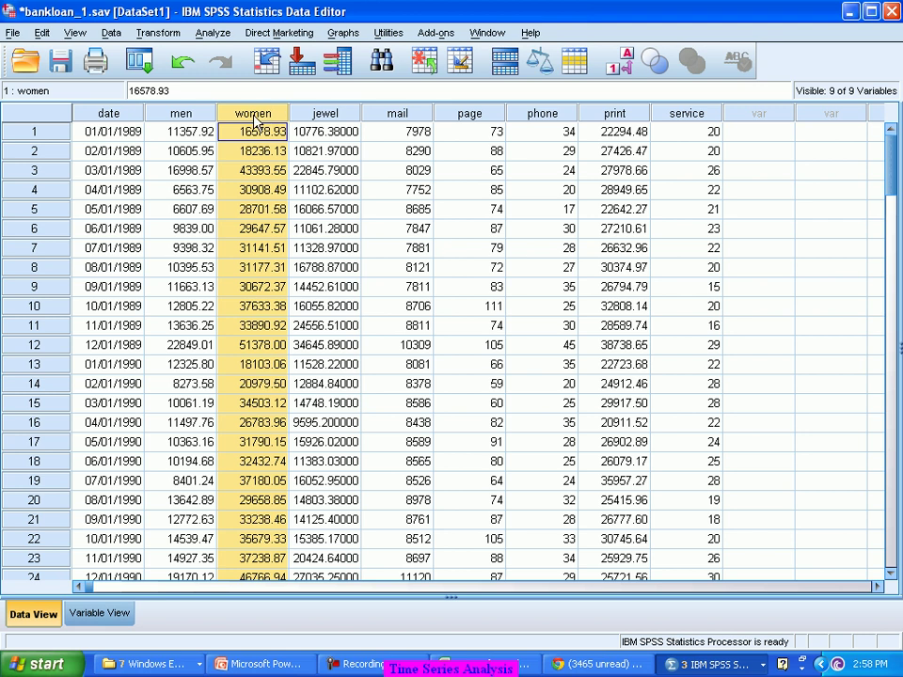
left_click(318, 114)
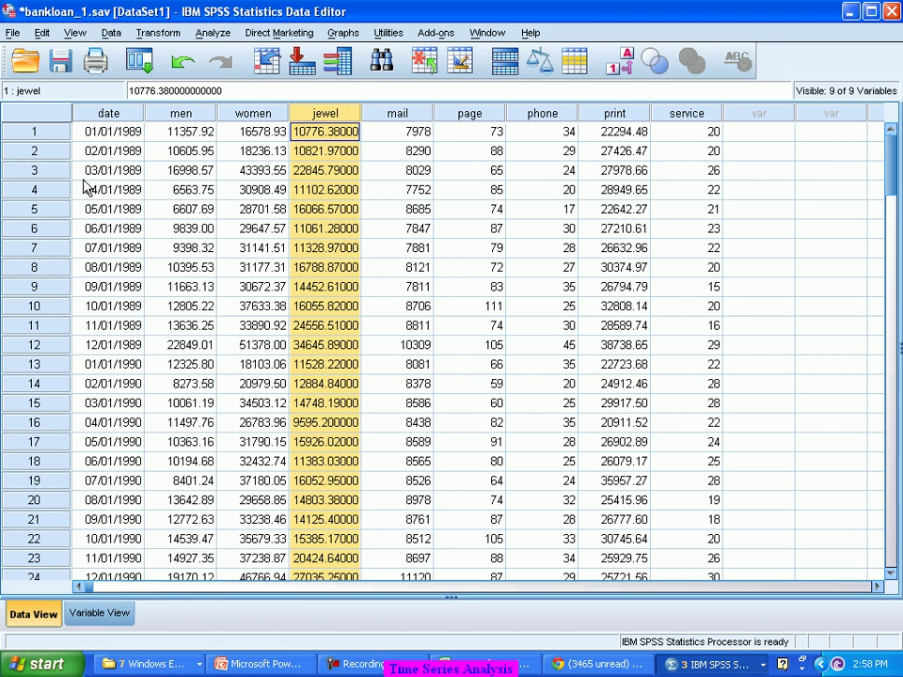
- Examine the monthly records from the first date, 01/01/1989, down to the end of the data
left_click(127, 132)
key("Down")
key("Down")
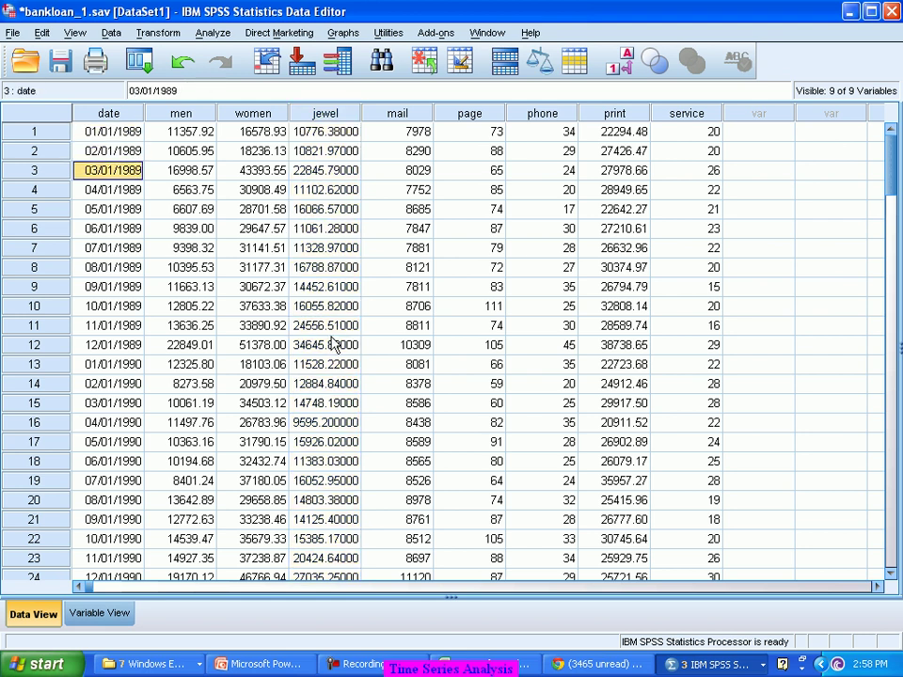
key("Down")
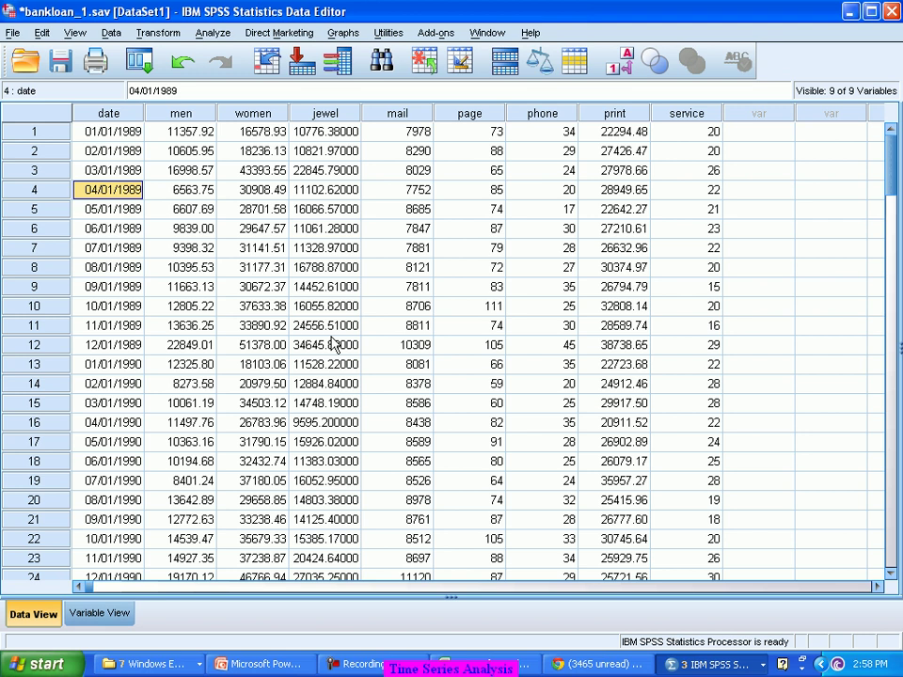
key("Down")
key("Down")
key("Down")
key("Down")
key("Down")
key("Down")
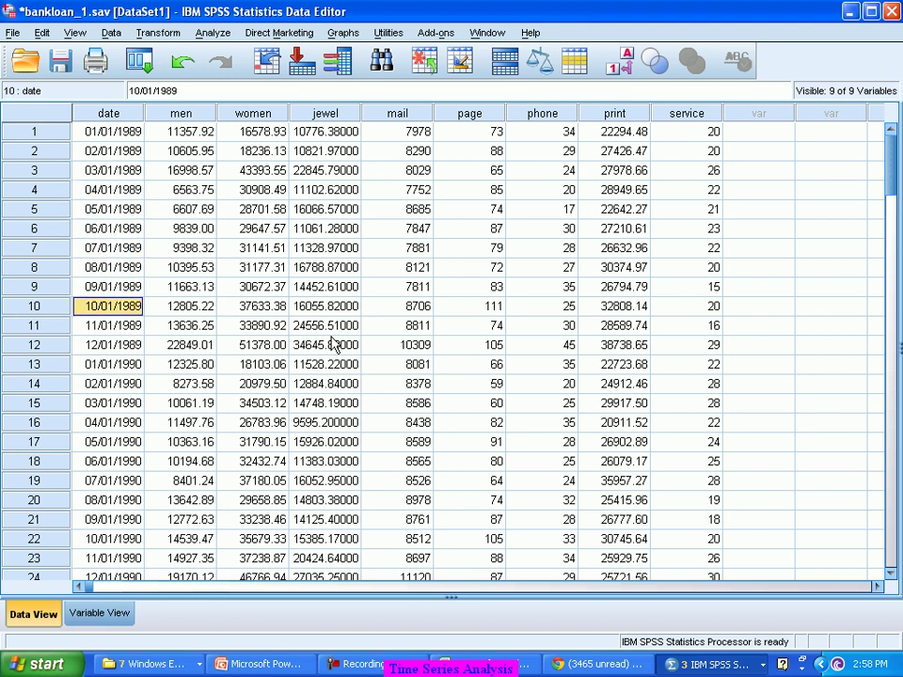
key("Down")
key("Down")
key("Down")
key("Down")
key("Down")
key("Down")
key("Down")
key("Down")
key("Down")
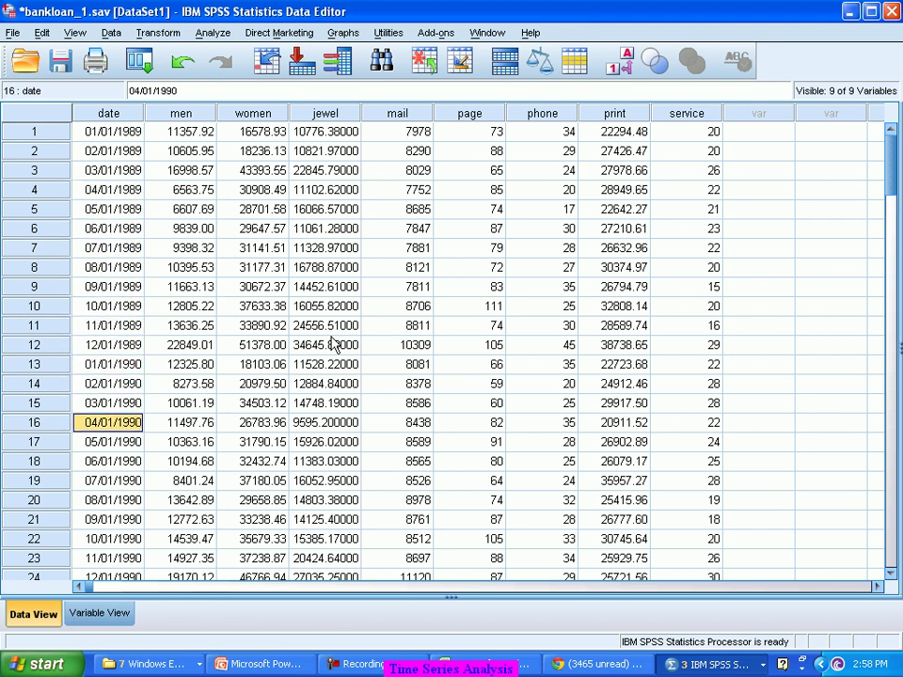
scroll(296, 347, "down", 11)
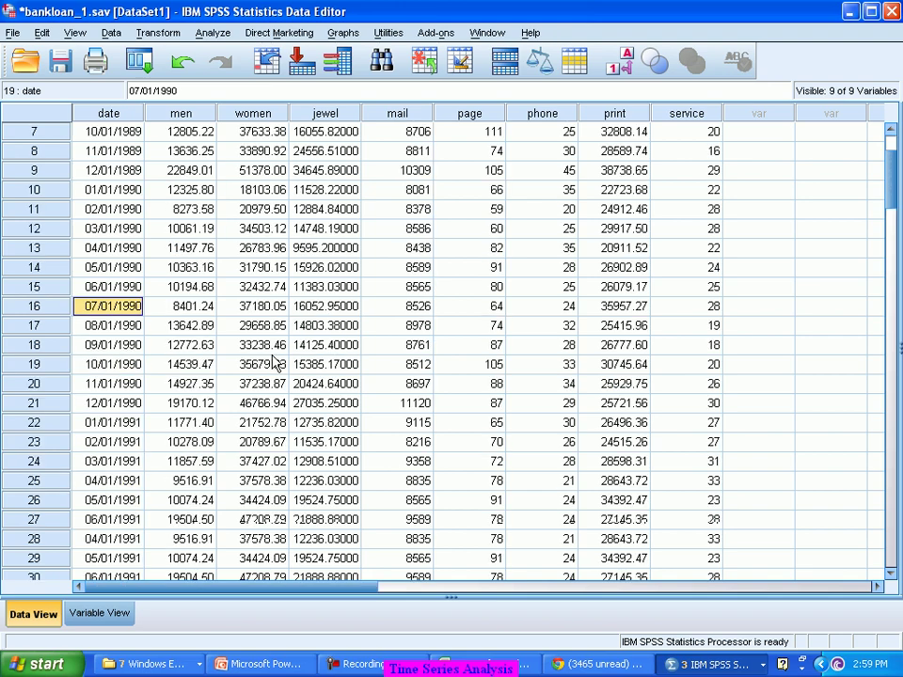
scroll(273, 367, "down", 20)
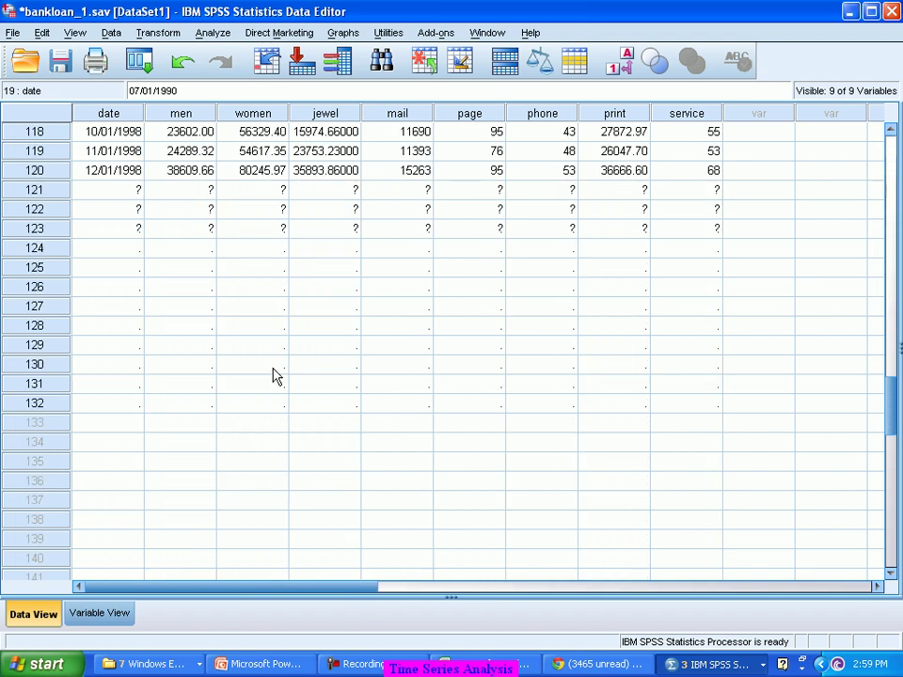
- Review the monthly records from first to last date, highlighting the men, women and jewel columns and the mail through service columns
scroll(273, 376, "up", 20)
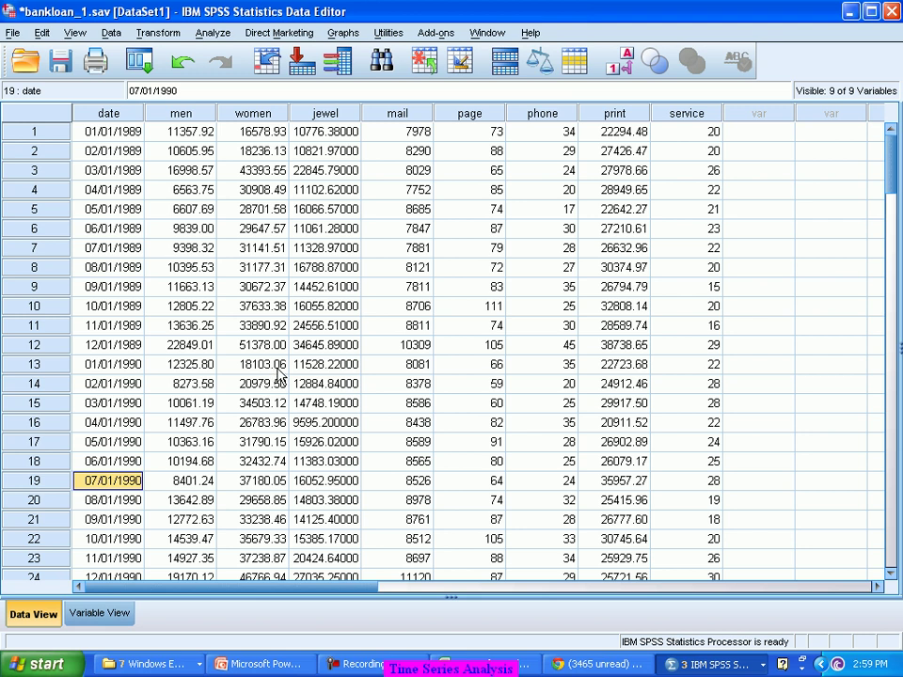
scroll(393, 386, "down", 20)
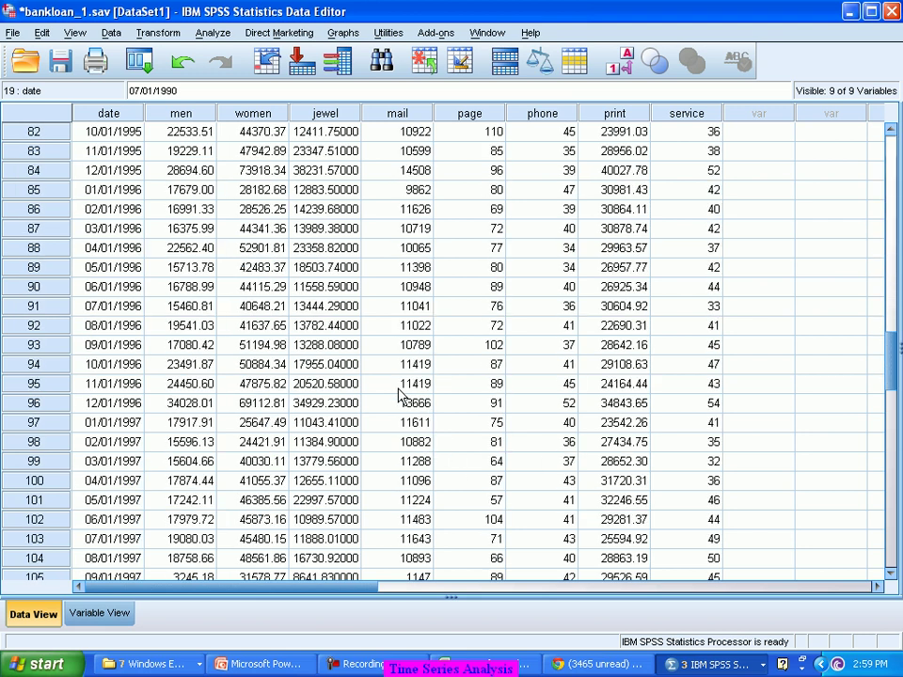
scroll(399, 395, "down", 9)
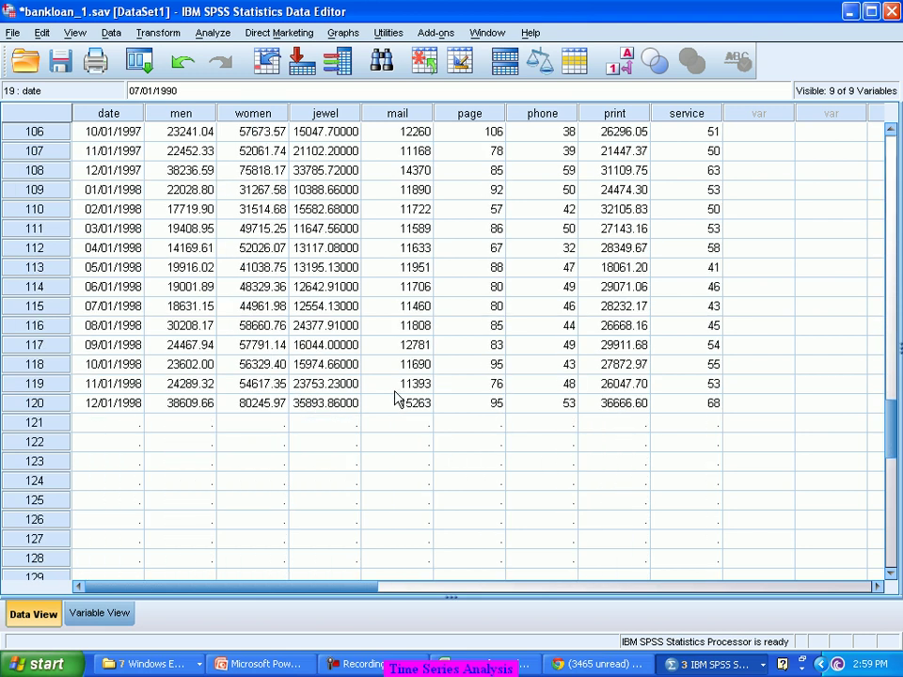
scroll(395, 399, "up", 20)
scroll(385, 395, "up", 2)
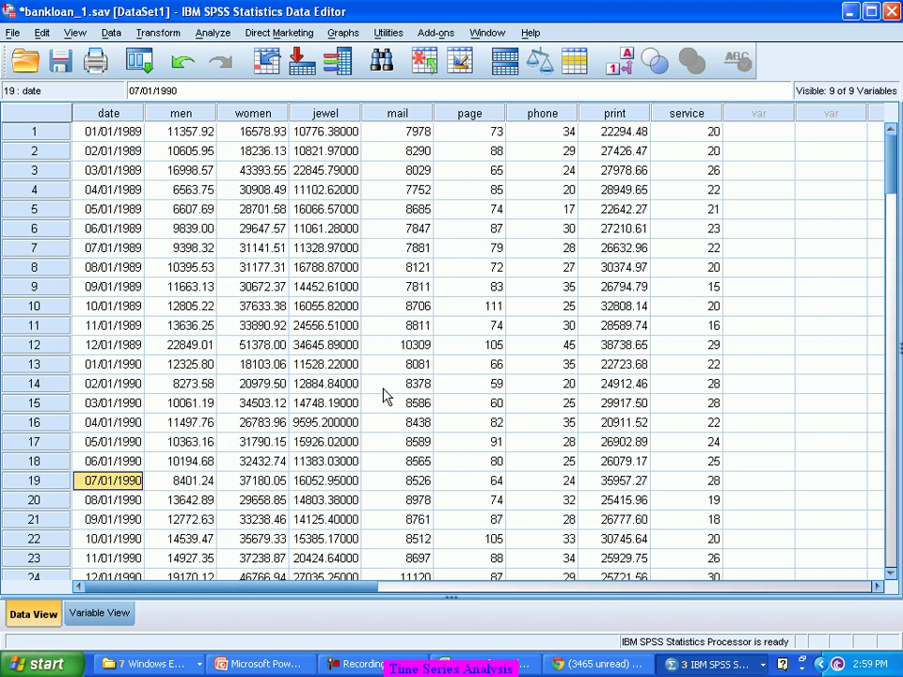
left_click(203, 114)
left_click(254, 114)
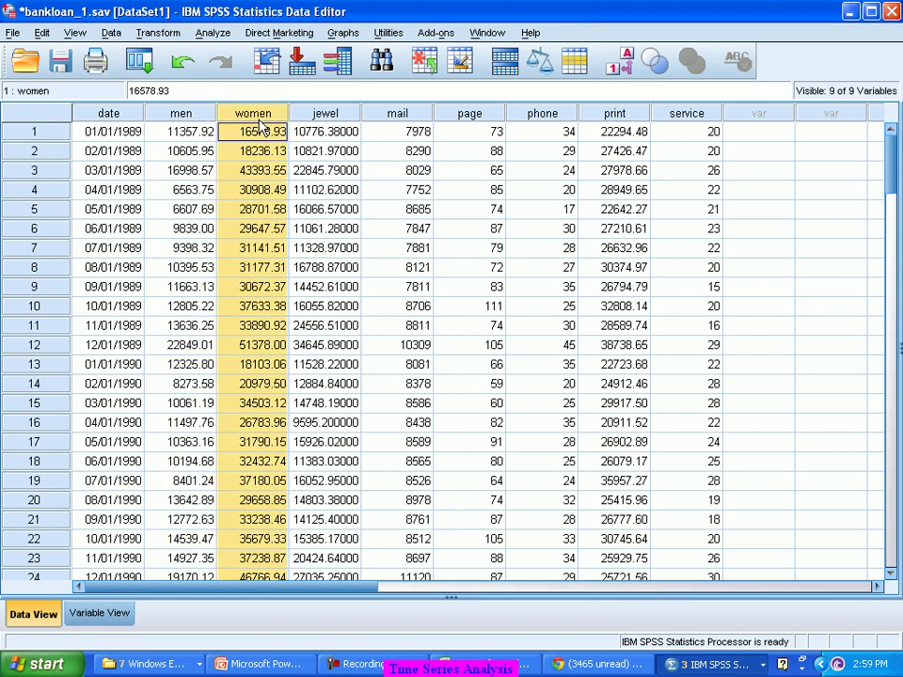
left_click(320, 114)
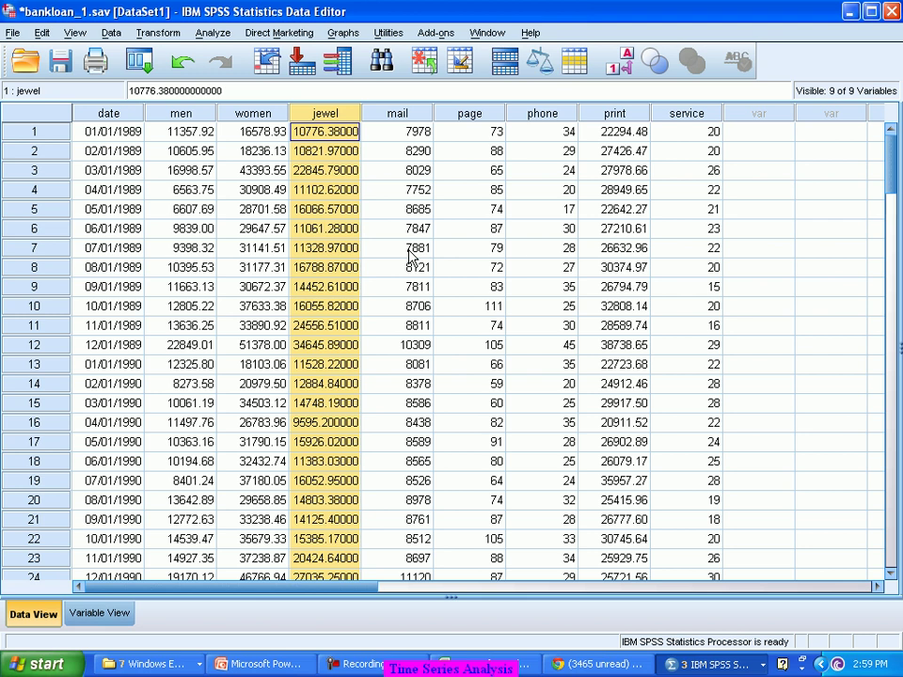
left_click(418, 113)
left_click_drag(495, 139, 686, 161)
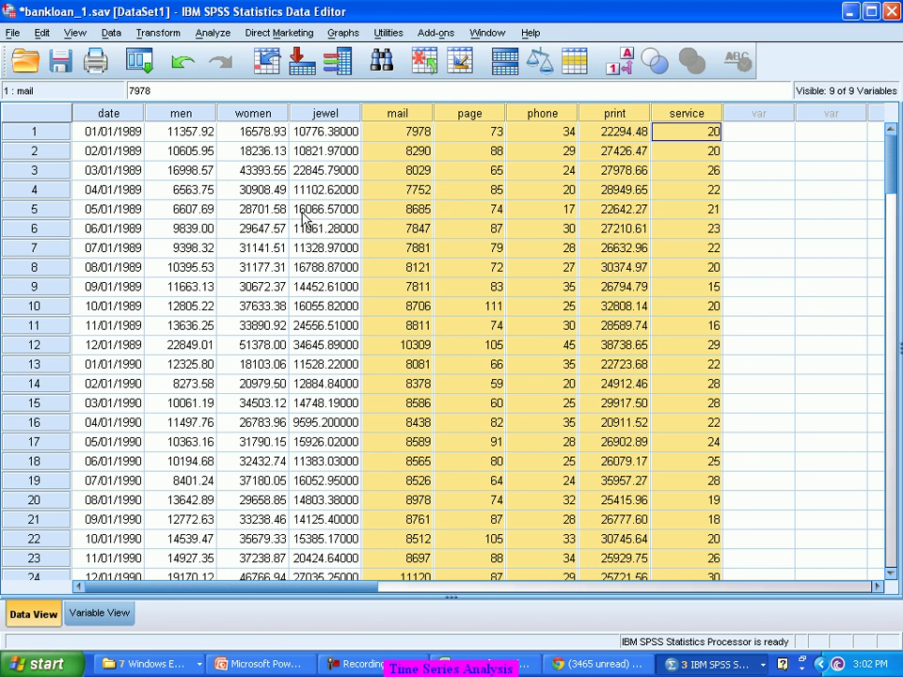
left_click(213, 33)
mouse_move(221, 58)
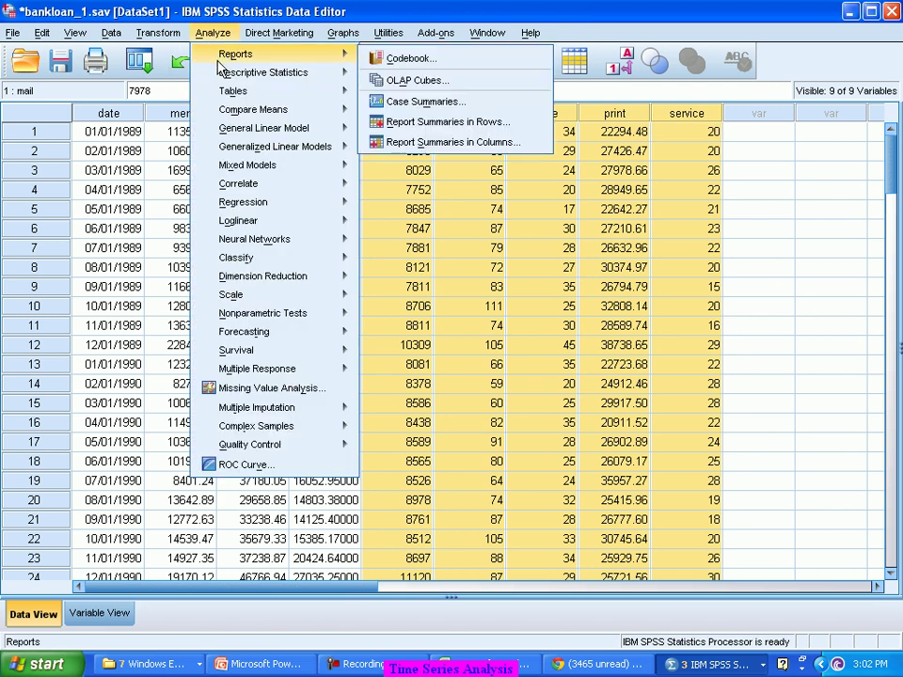
mouse_move(200, 72)
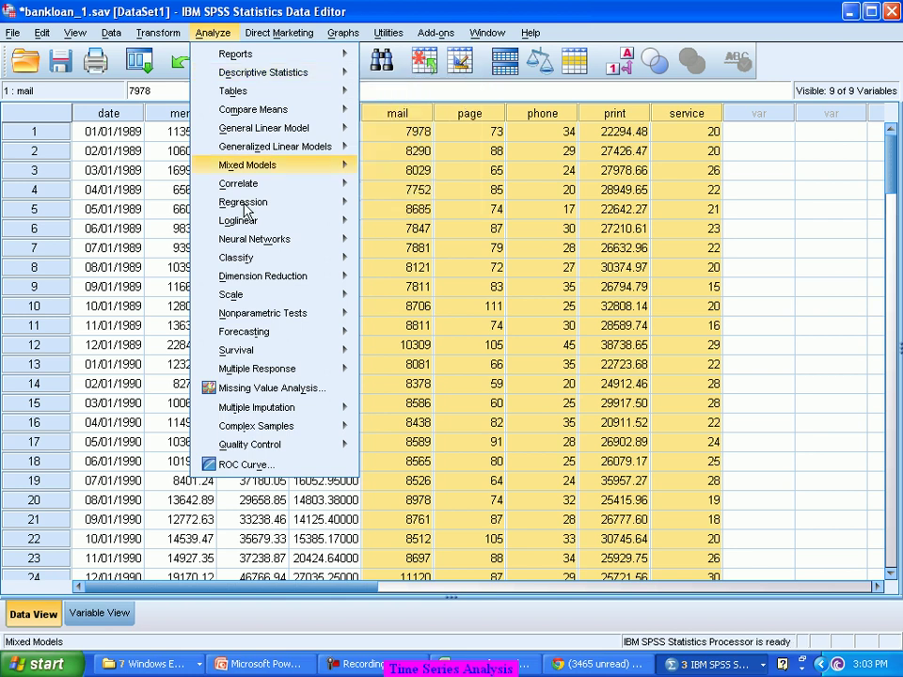
mouse_move(269, 336)
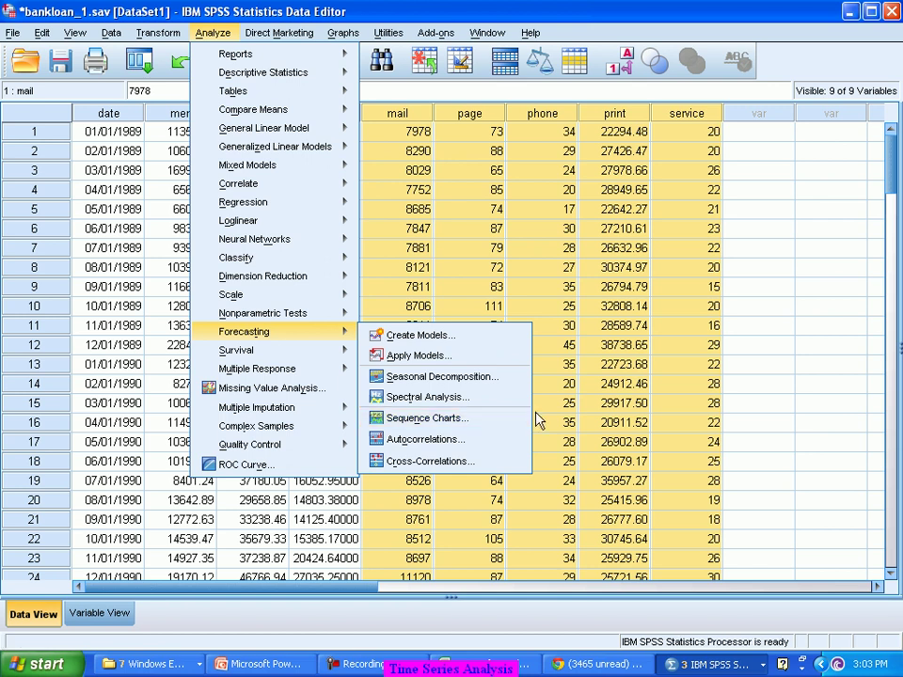
left_click(759, 369)
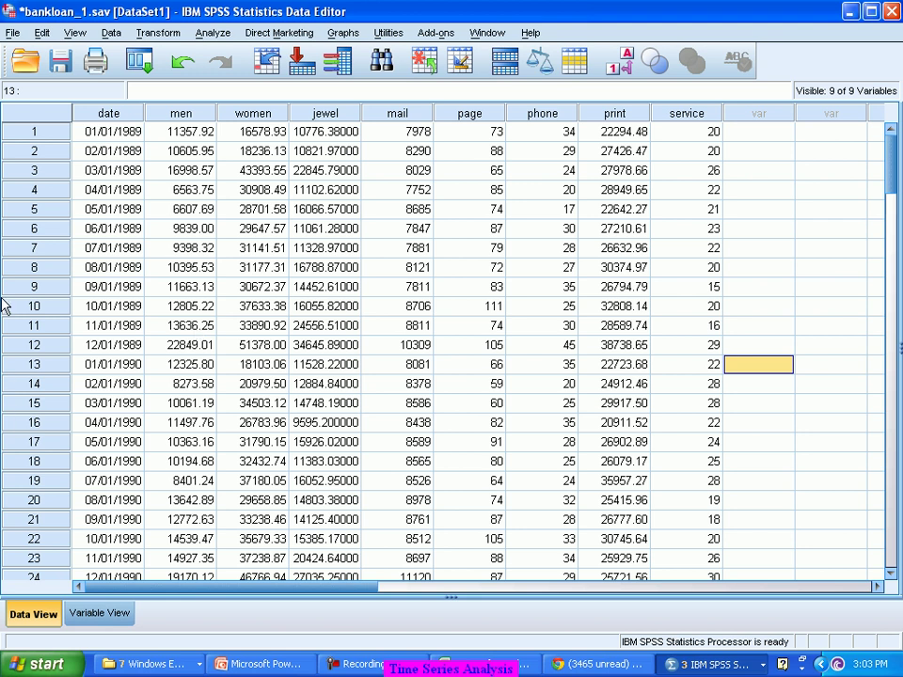
- Start defining dates for the cases and choose "Years, months" as the case structure
left_click(130, 115)
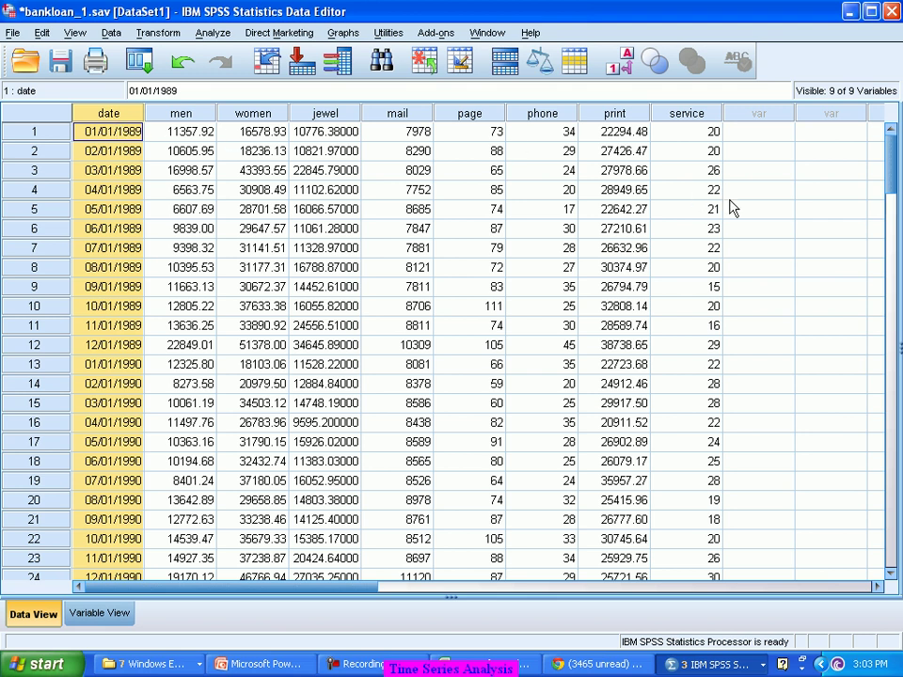
left_click(758, 134)
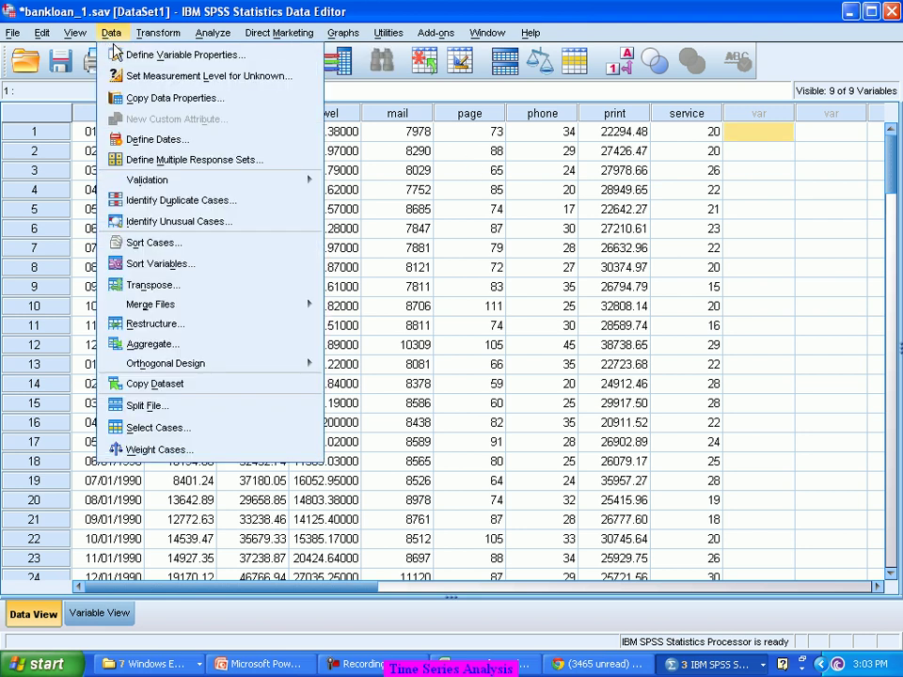
left_click(173, 142)
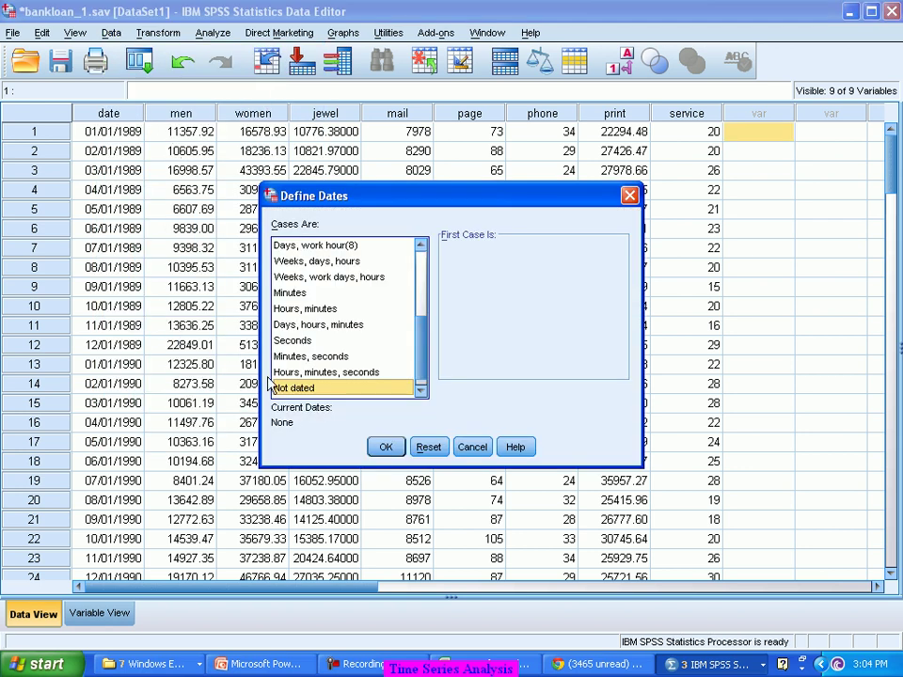
left_click(422, 355)
left_click_drag(422, 354, 435, 282)
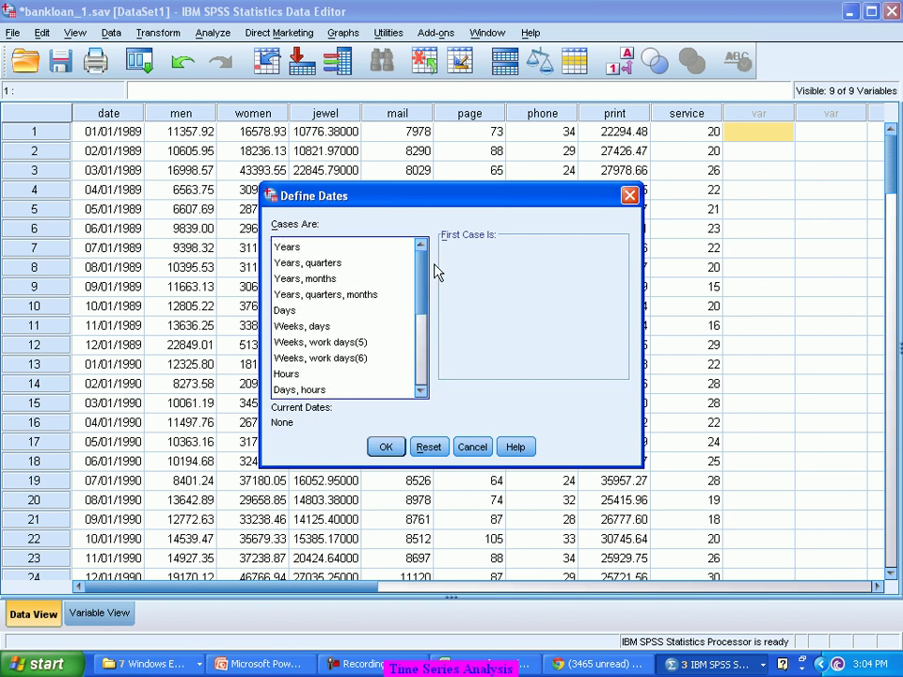
left_click(333, 280)
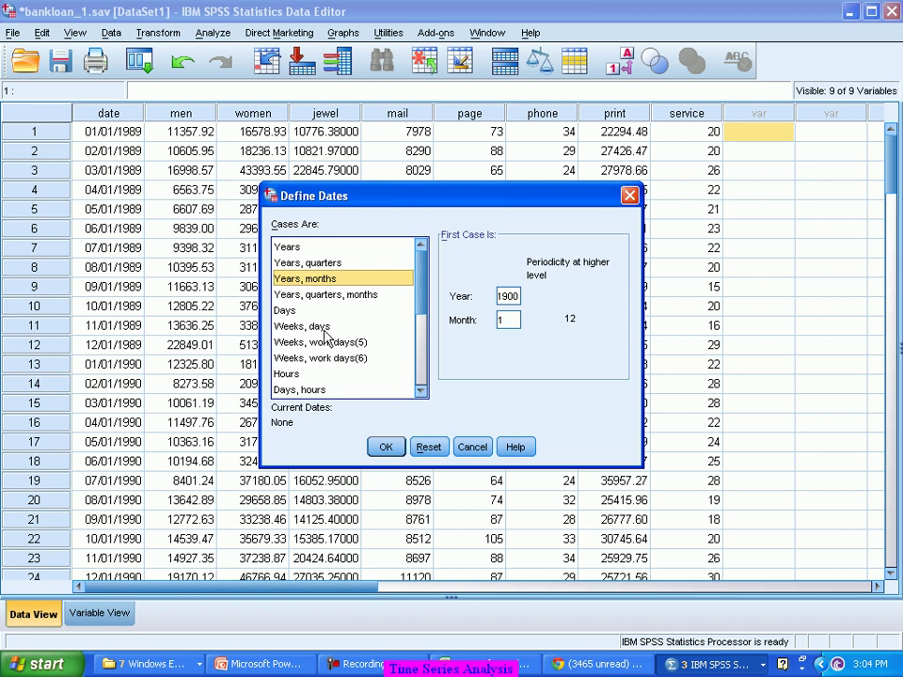
left_click(323, 281)
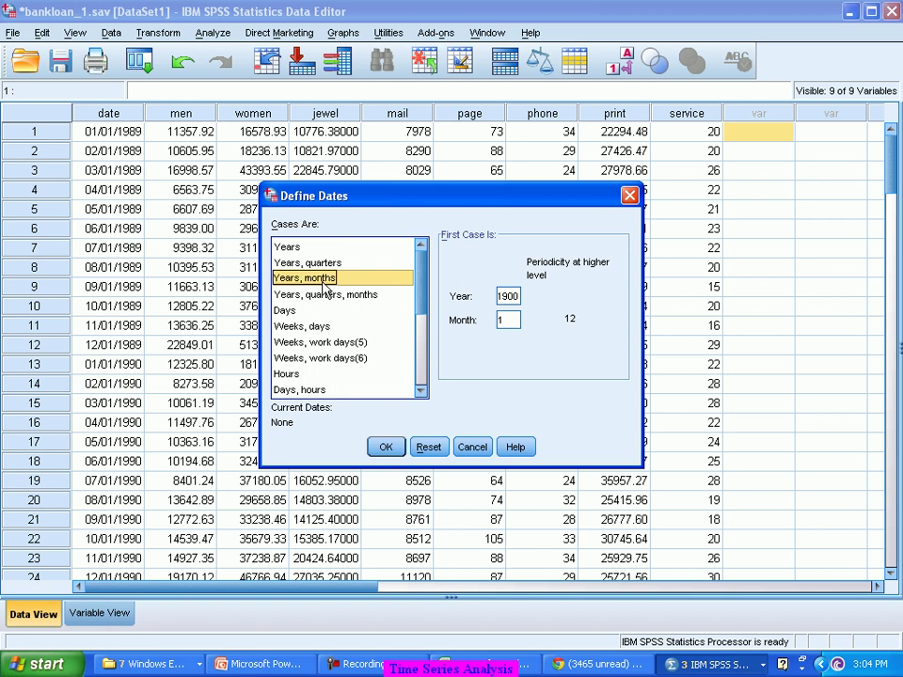
- Set the first case's year to 1989 and create the date variables
left_click(517, 296)
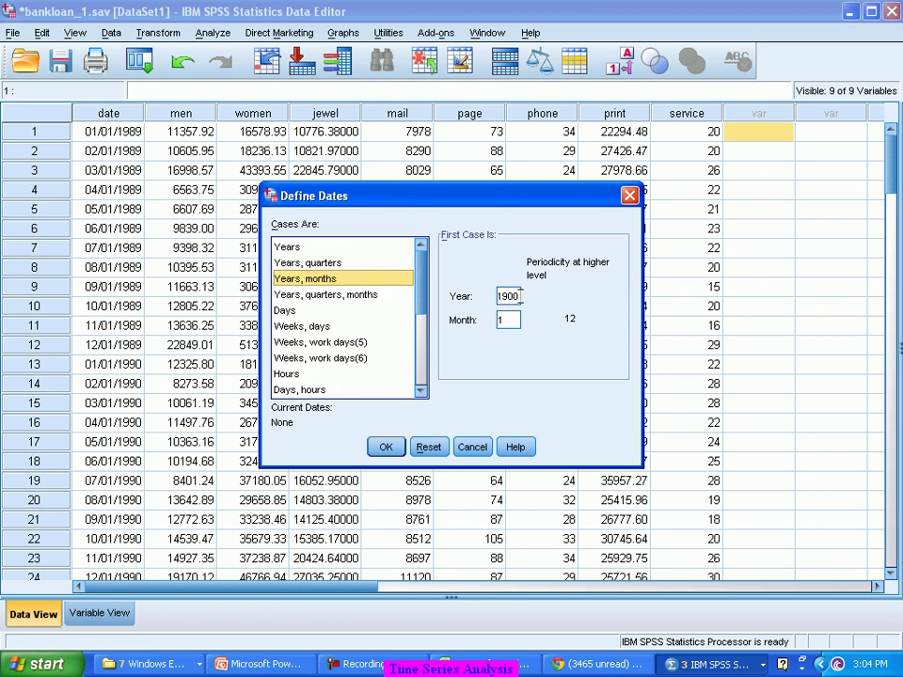
left_click(516, 296)
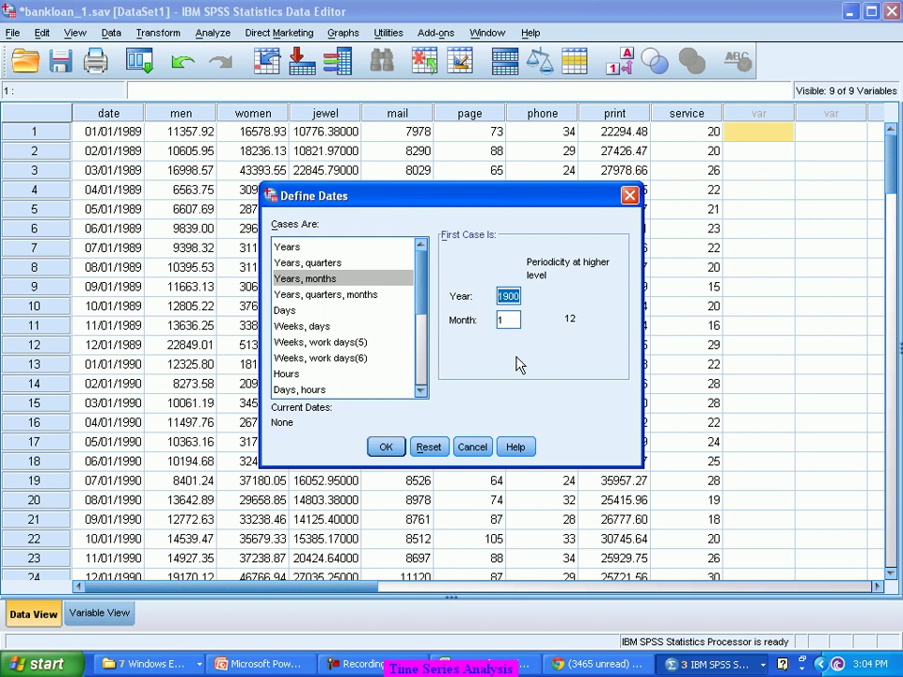
type("1989")
key("Tab")
left_click(385, 446)
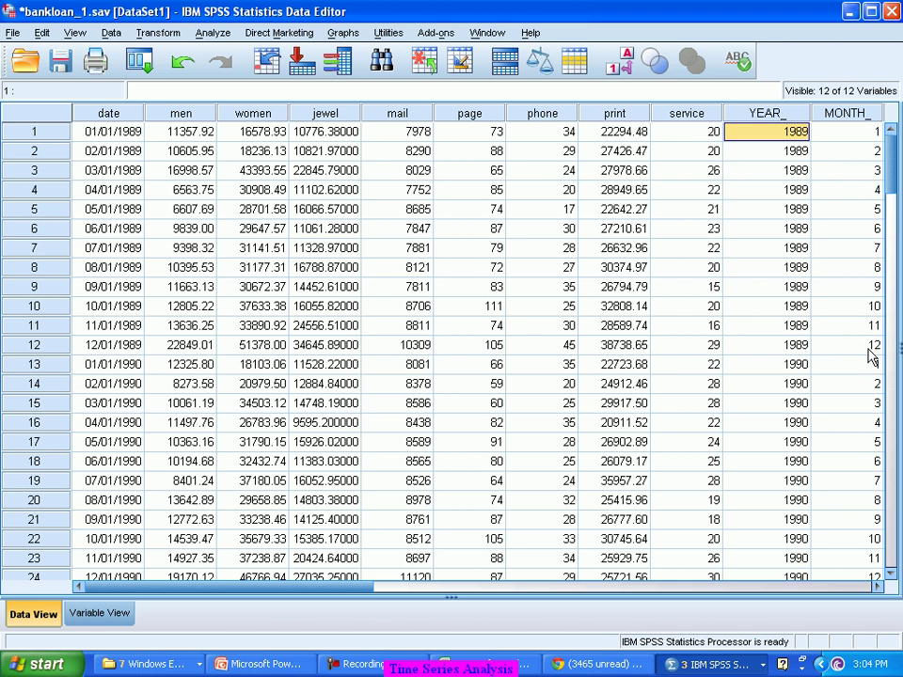
- Examine the new YEAR_, MONTH_ and DATE_ columns across the first record and compare them with the original date column
left_click(882, 591)
left_click(881, 590)
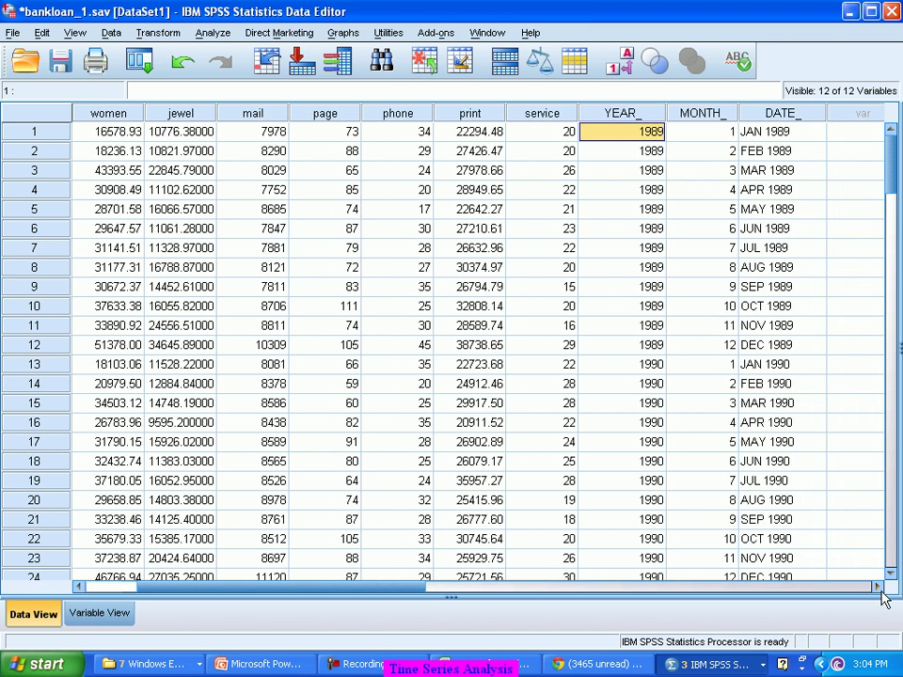
left_click(798, 131)
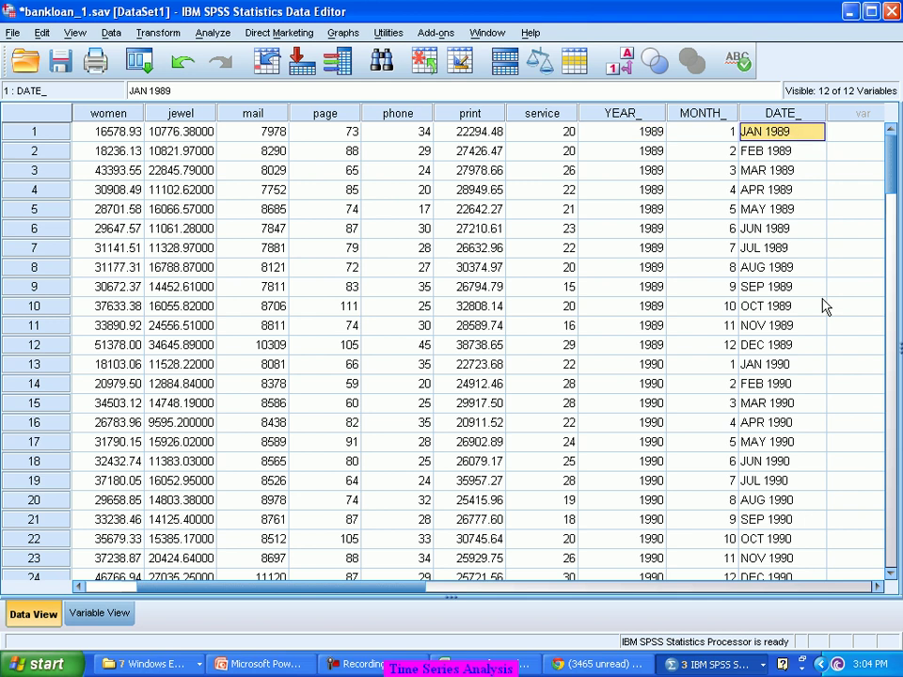
key("Left")
key("Left")
key("Left")
key("Left")
key("Left")
key("Left")
key("Left")
key("Left")
key("Left")
key("Left")
key("Left")
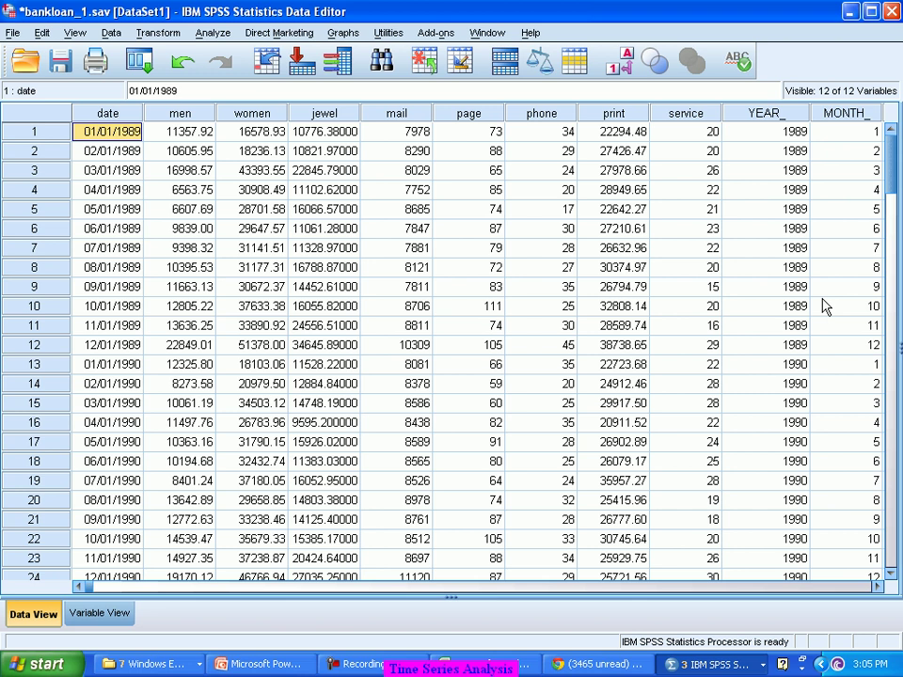
key("Right")
key("Right")
key("Right")
key("Right")
key("Right")
key("Right")
key("Right")
key("Right")
key("Right")
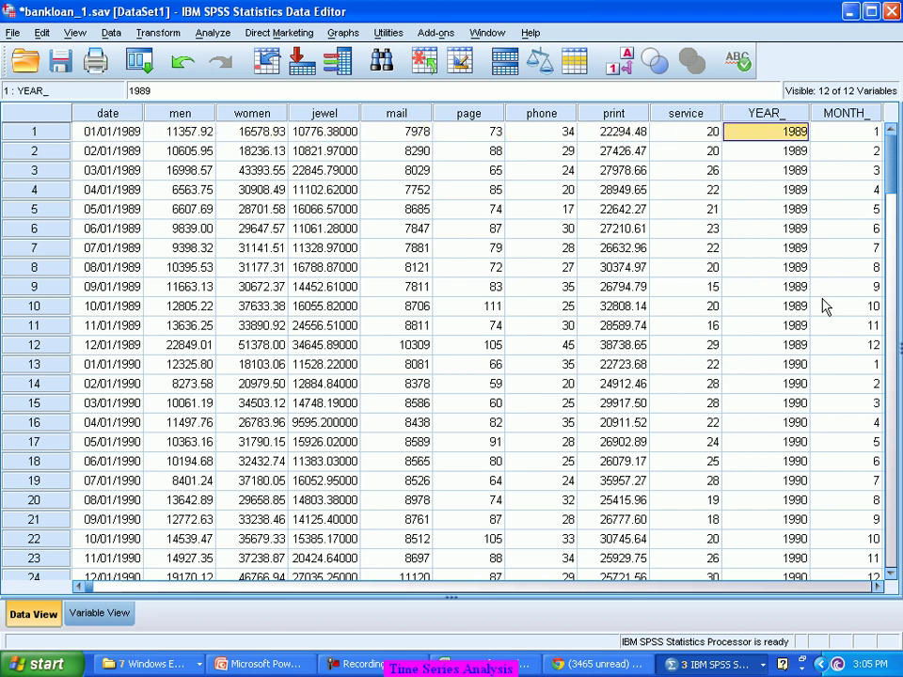
key("Right")
key("Right")
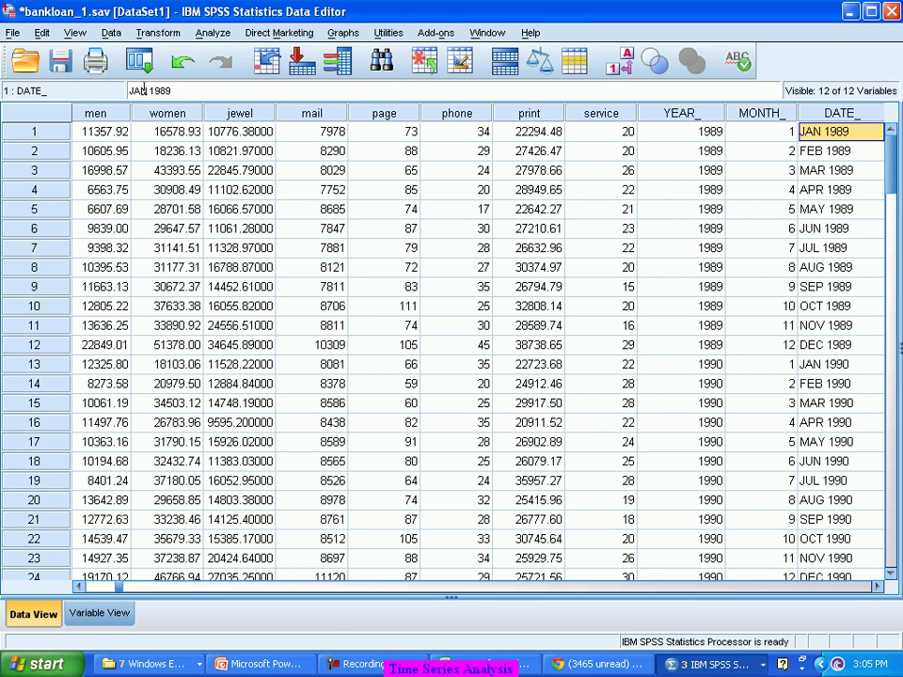
- Set up forecasting sequence charts with the men's clothing, women's clothing and jewelry sales as the variables
left_click(213, 33)
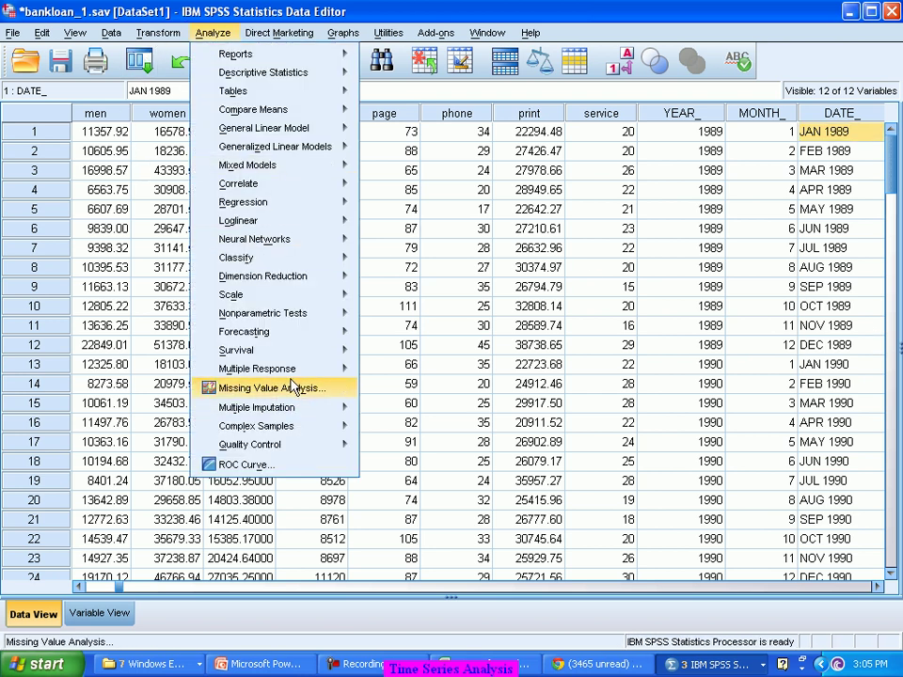
mouse_move(341, 332)
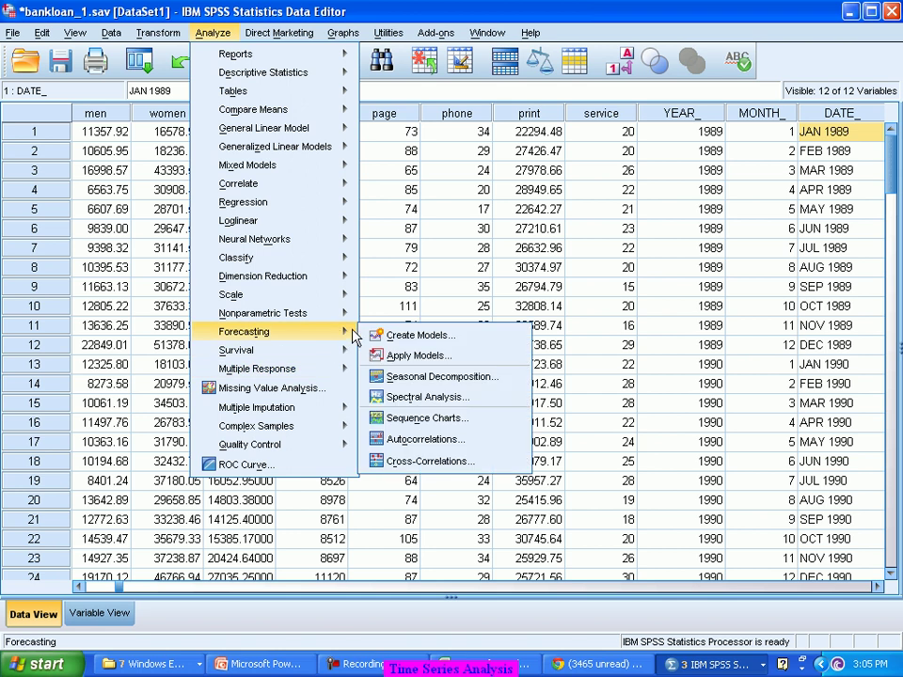
left_click(455, 423)
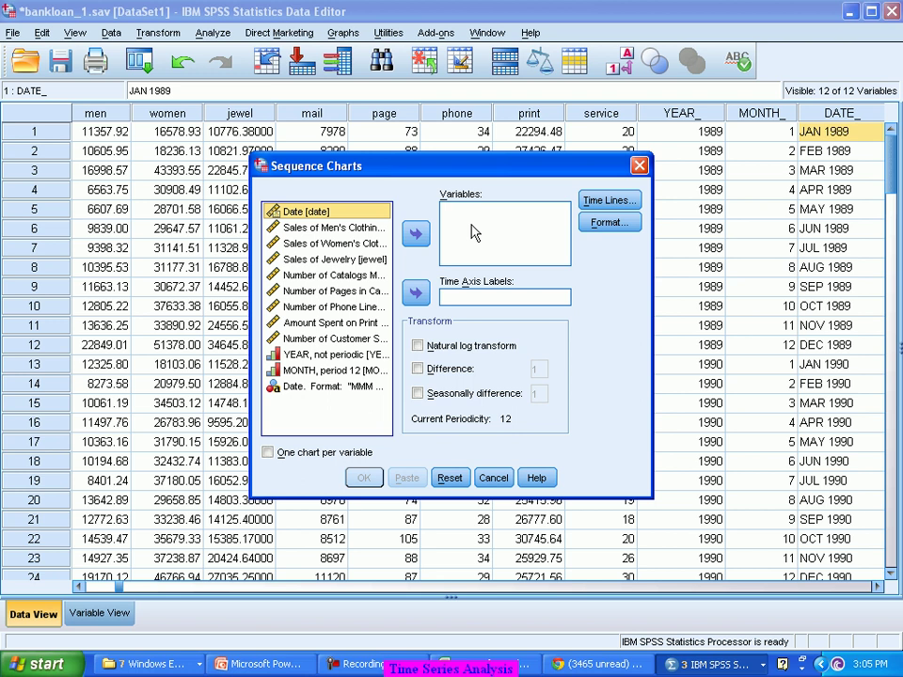
left_click(346, 227)
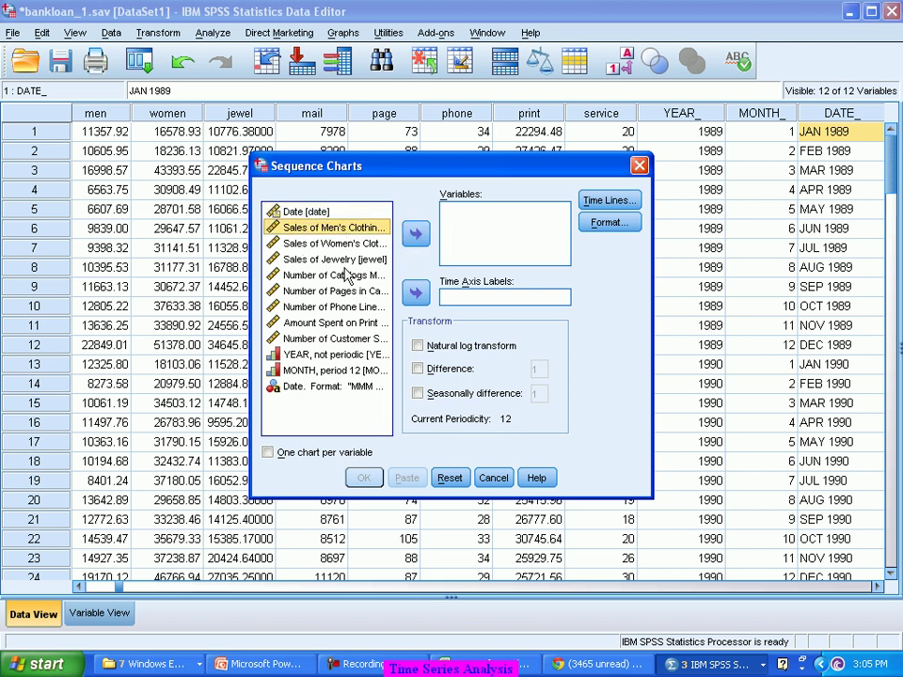
left_click(353, 258, "shift")
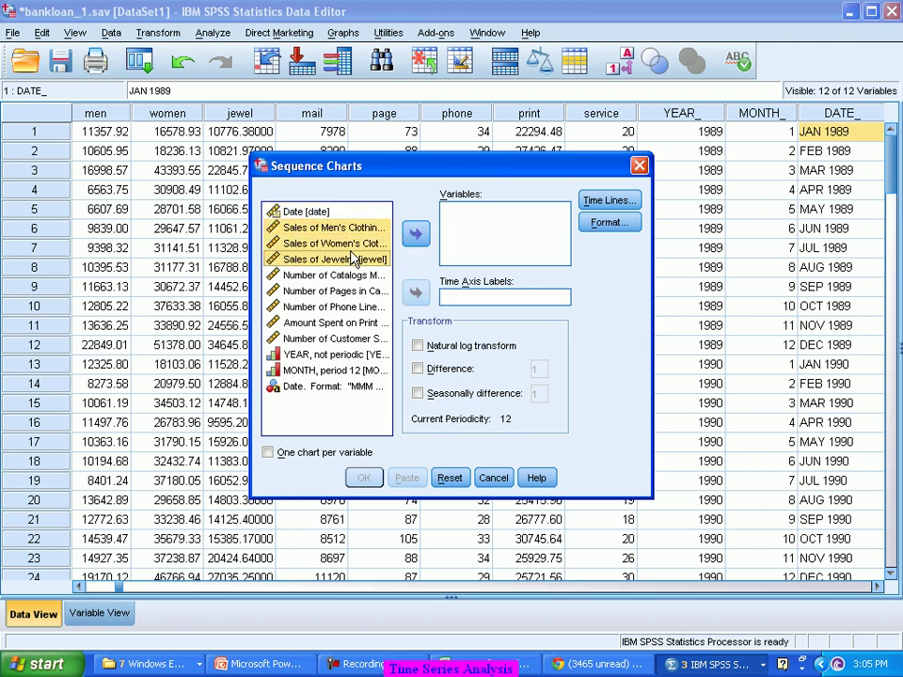
left_click(422, 241)
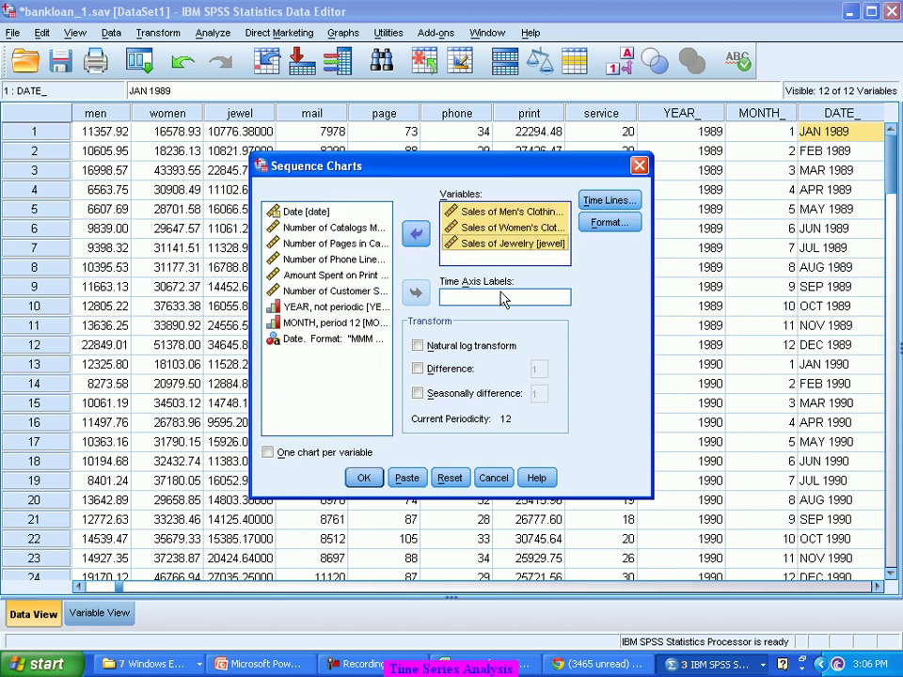
- Label the time axis with the DATE_ variable and generate the sequence charts with one chart per variable
left_click(350, 340)
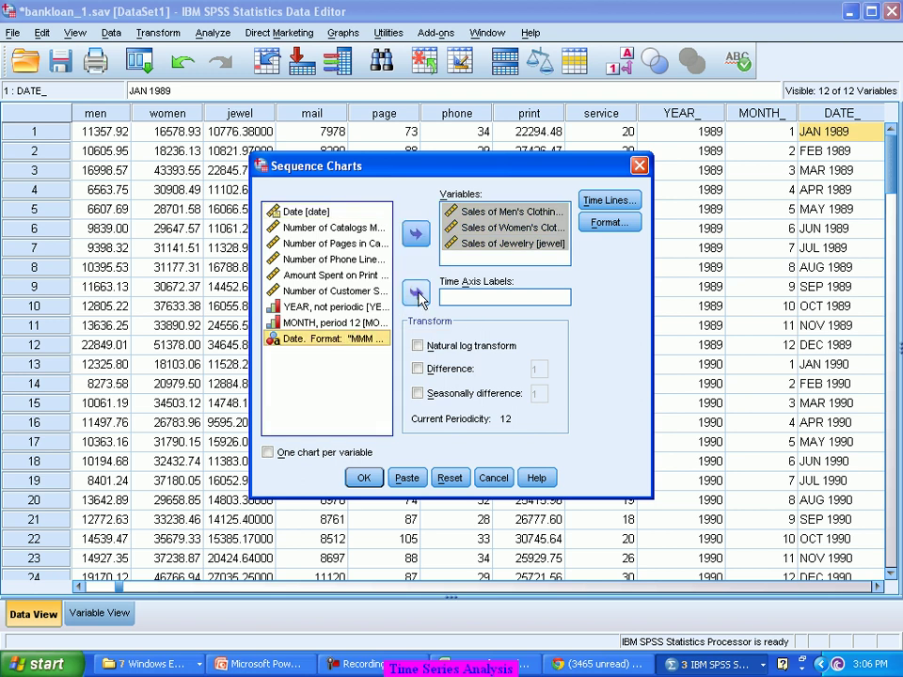
left_click(415, 294)
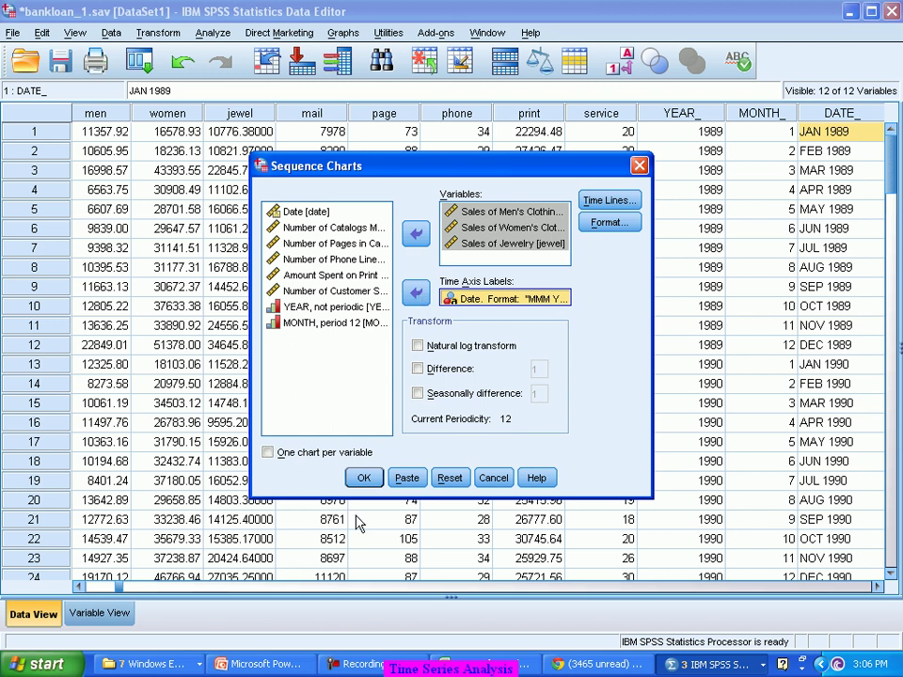
left_click(318, 459)
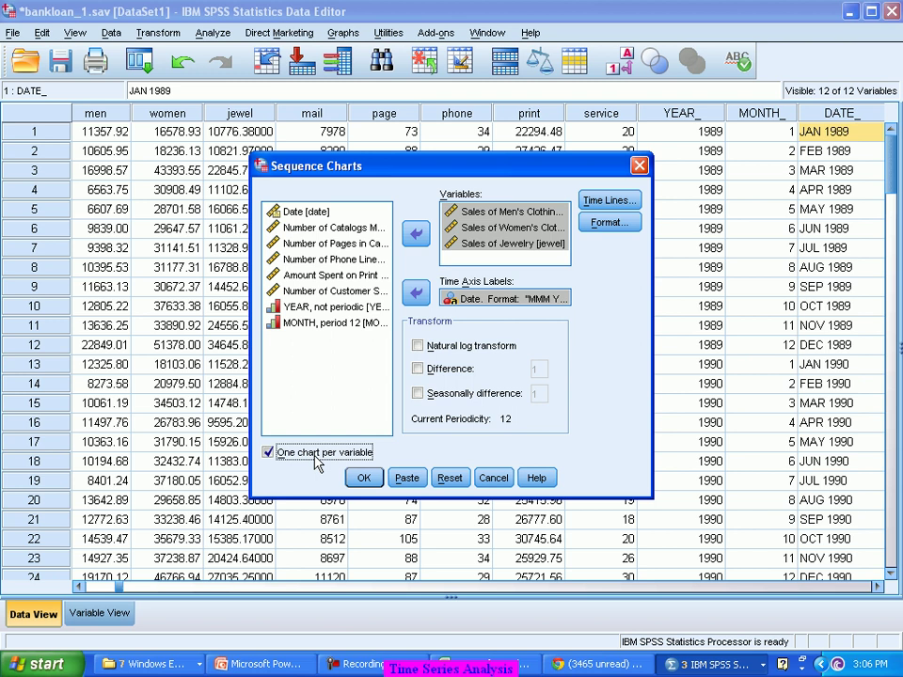
left_click(364, 479)
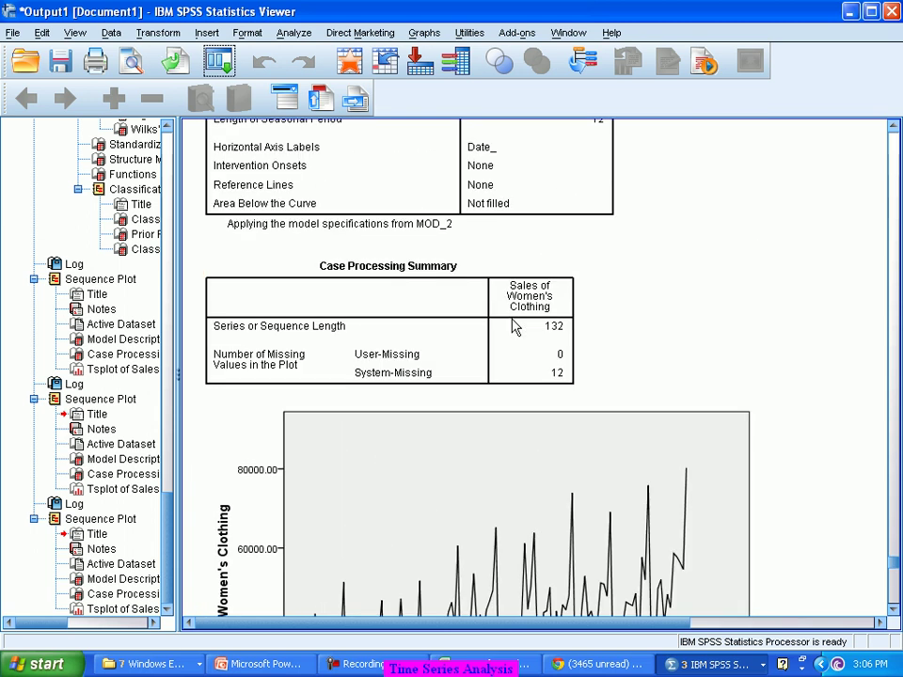
- Examine the model descriptions and sequence charts for men's clothing, women's clothing and jewelry sales for trend and seasonality
scroll(514, 327, "up", 15)
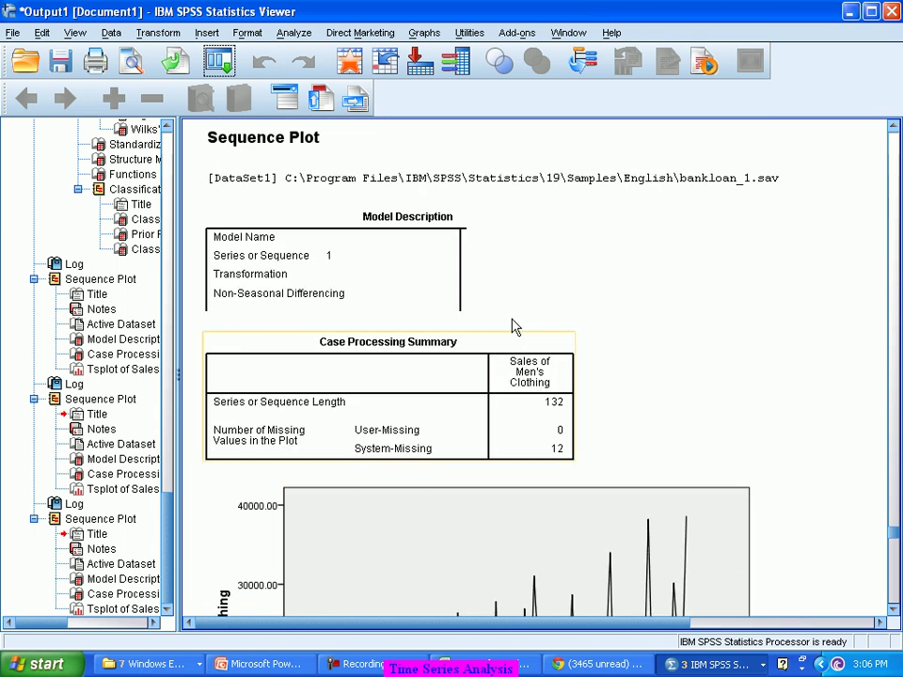
scroll(514, 327, "up", 5)
scroll(514, 326, "down", 4)
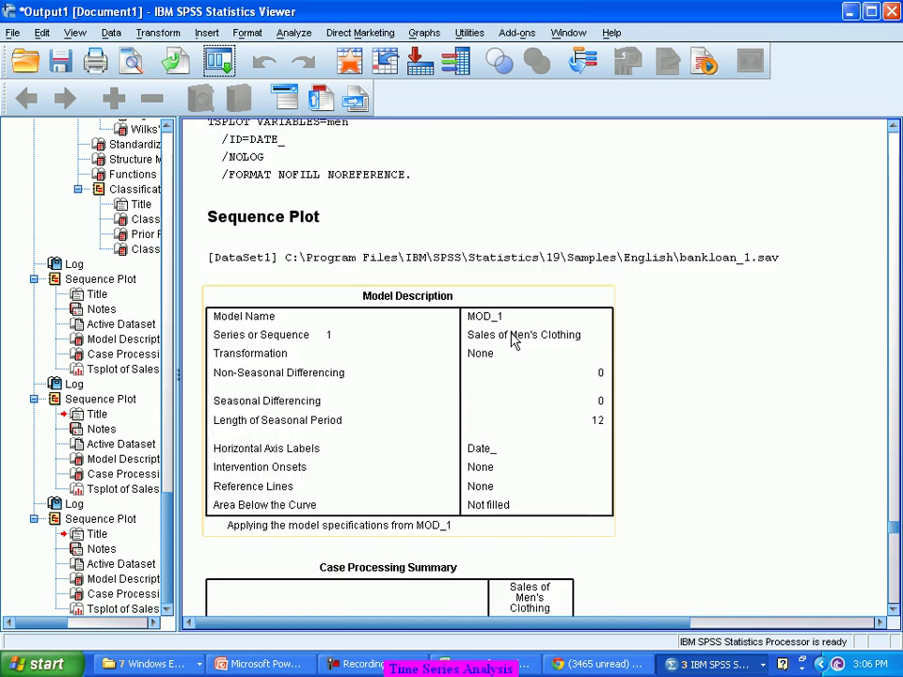
scroll(513, 342, "down", 2)
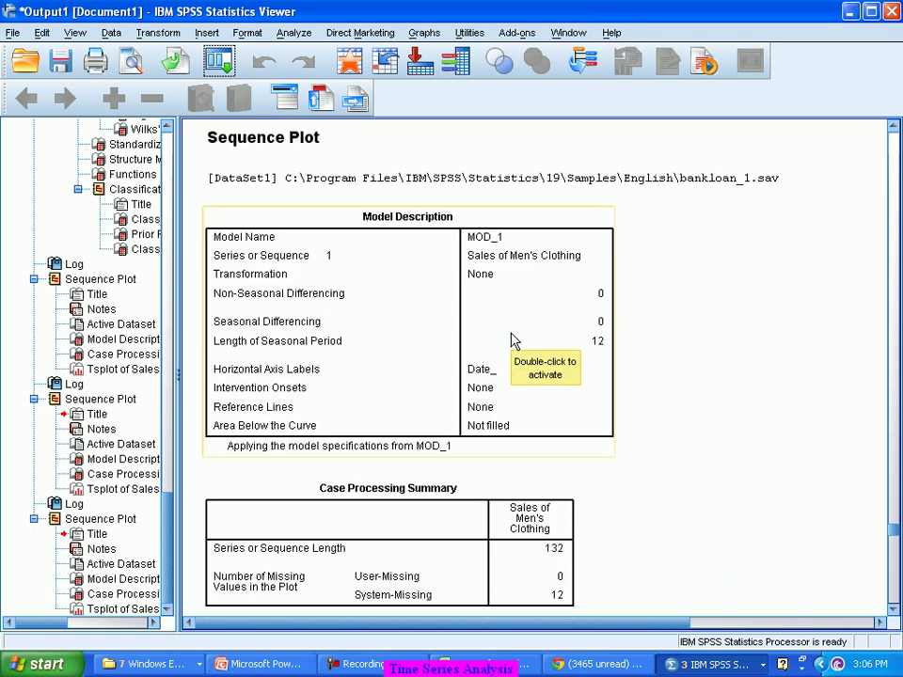
scroll(513, 341, "down", 12)
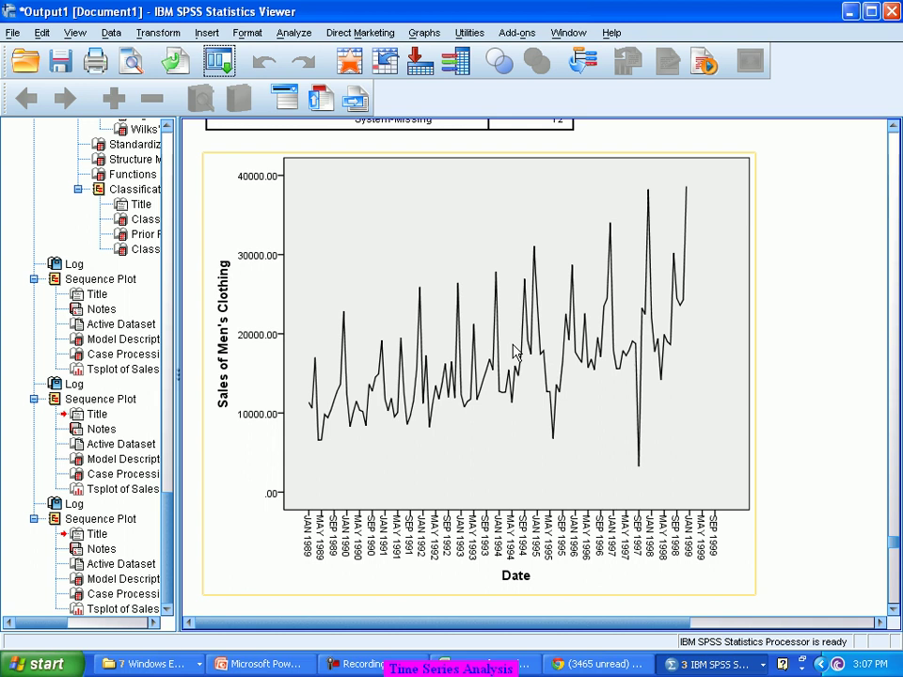
scroll(512, 351, "down", 7)
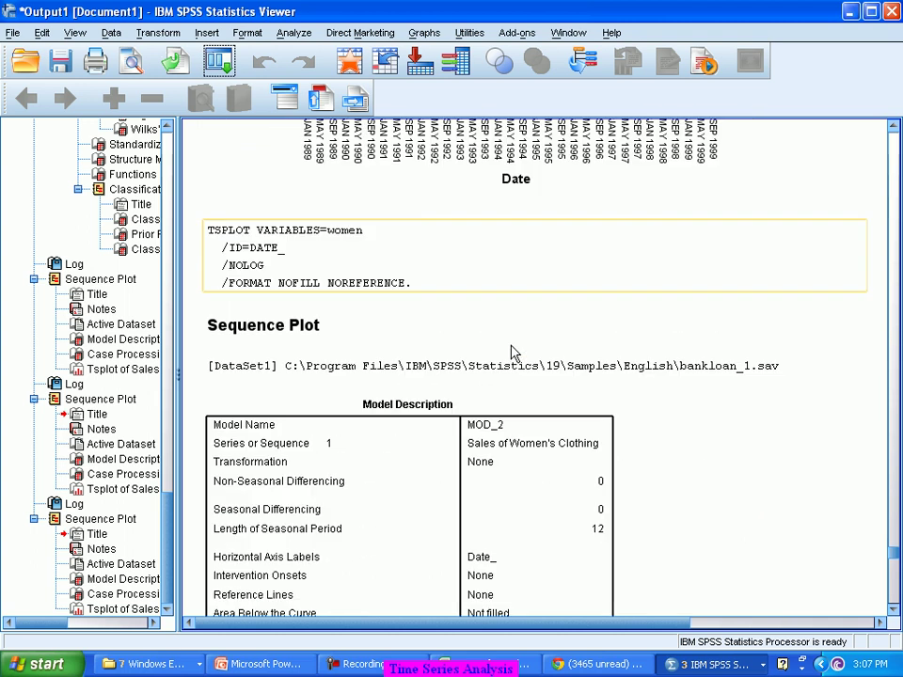
scroll(512, 350, "down", 5)
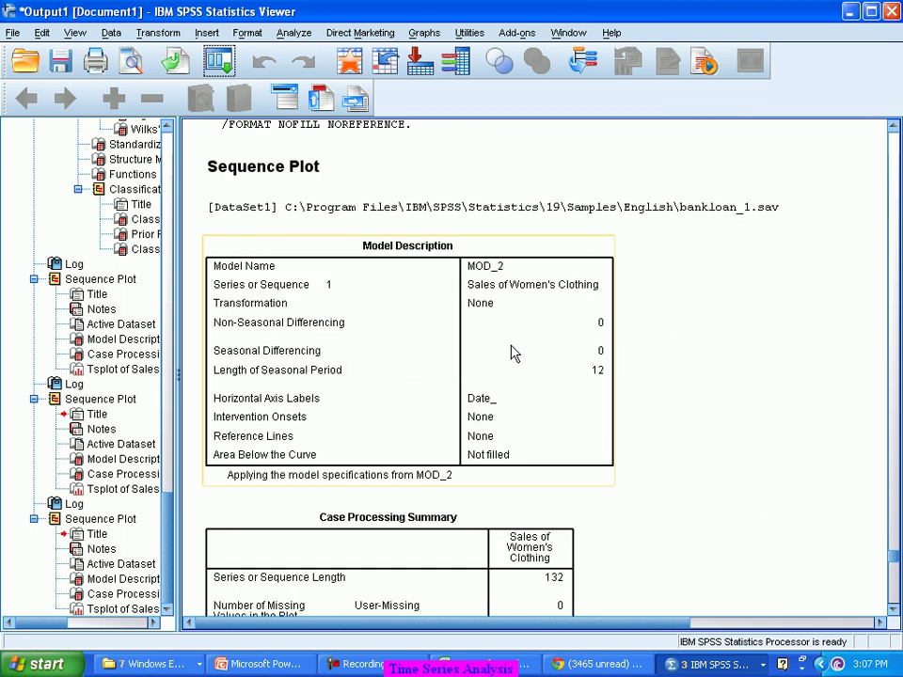
scroll(513, 351, "down", 15)
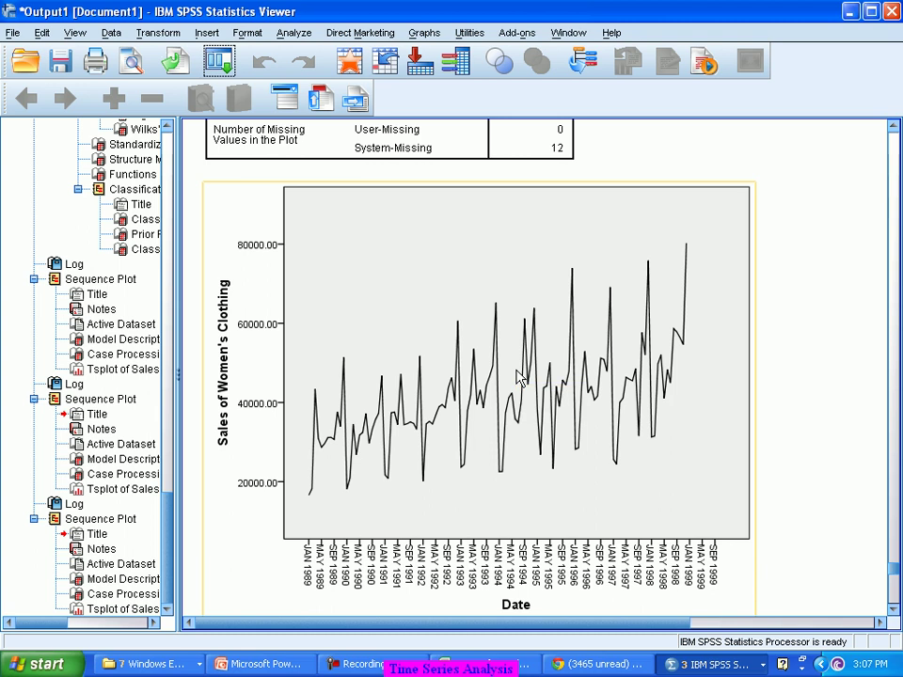
scroll(517, 367, "down", 10)
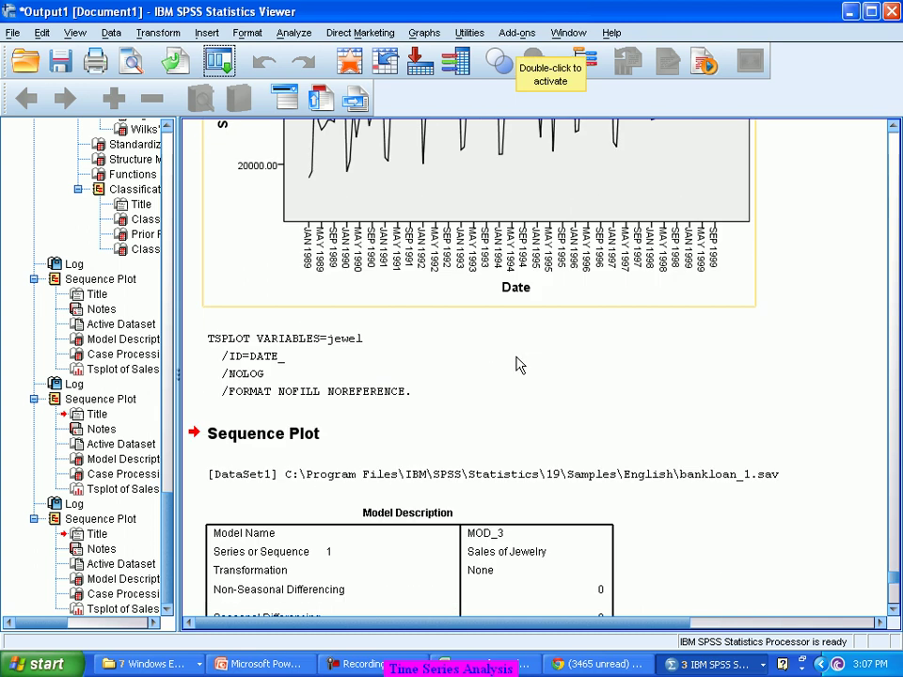
scroll(517, 367, "down", 8)
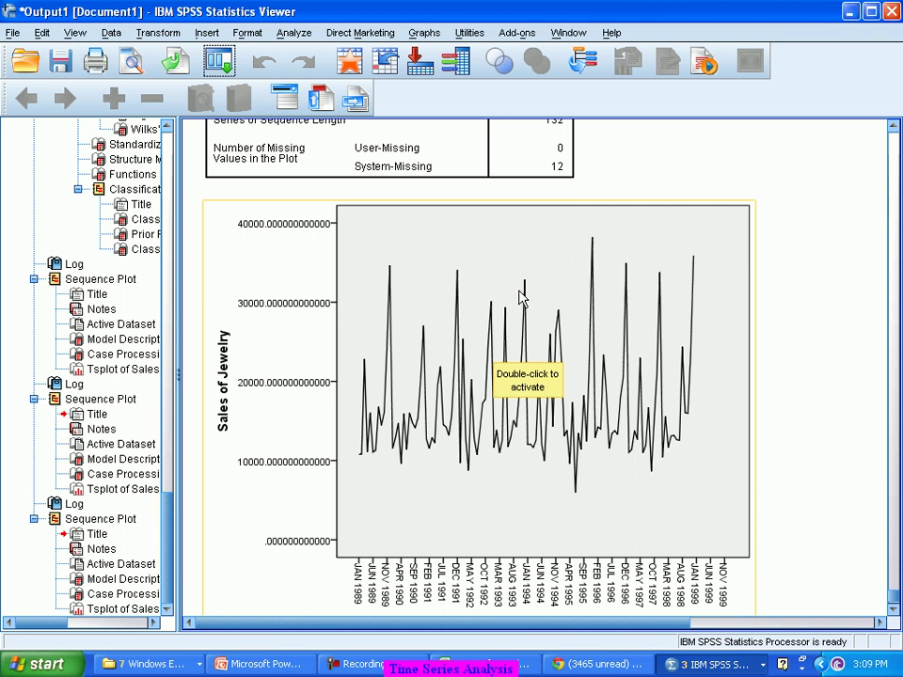
scroll(561, 197, "up", 15)
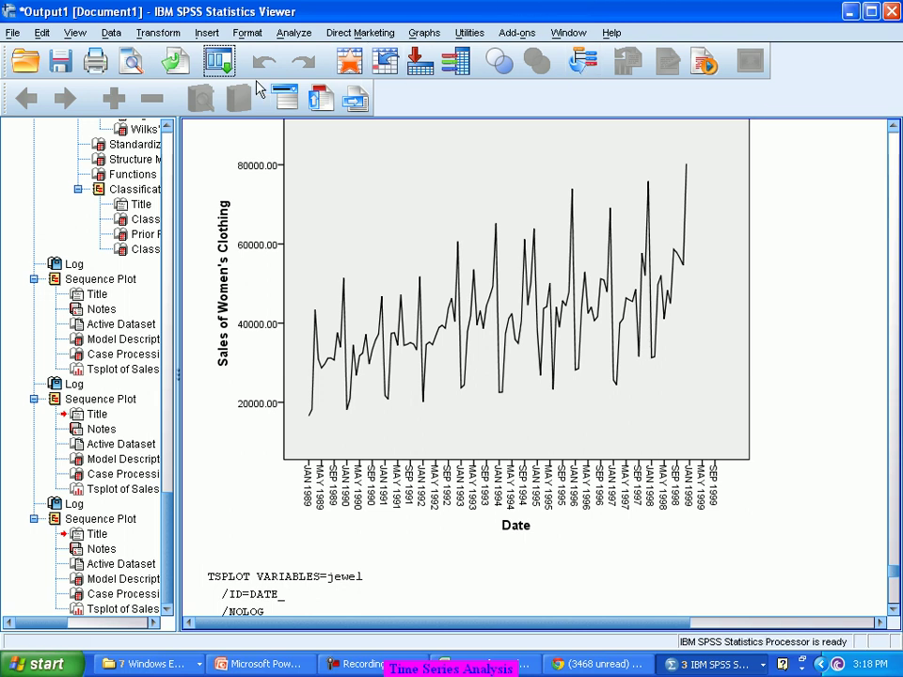
- Start creating a forecasting model with the sales of men's clothing, women's clothing and jewelry as dependent variables
left_click(298, 36)
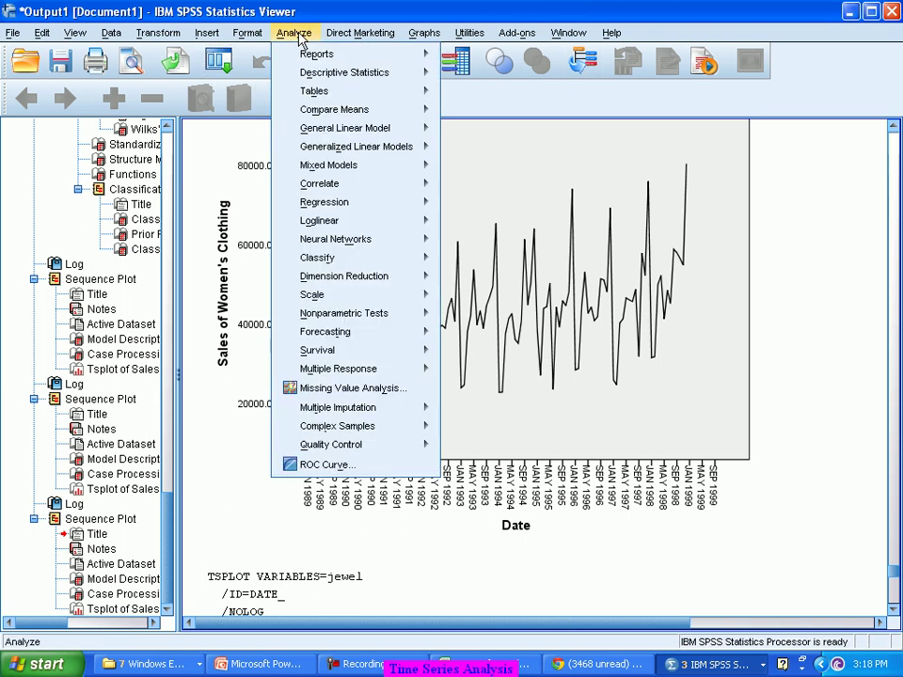
mouse_move(366, 336)
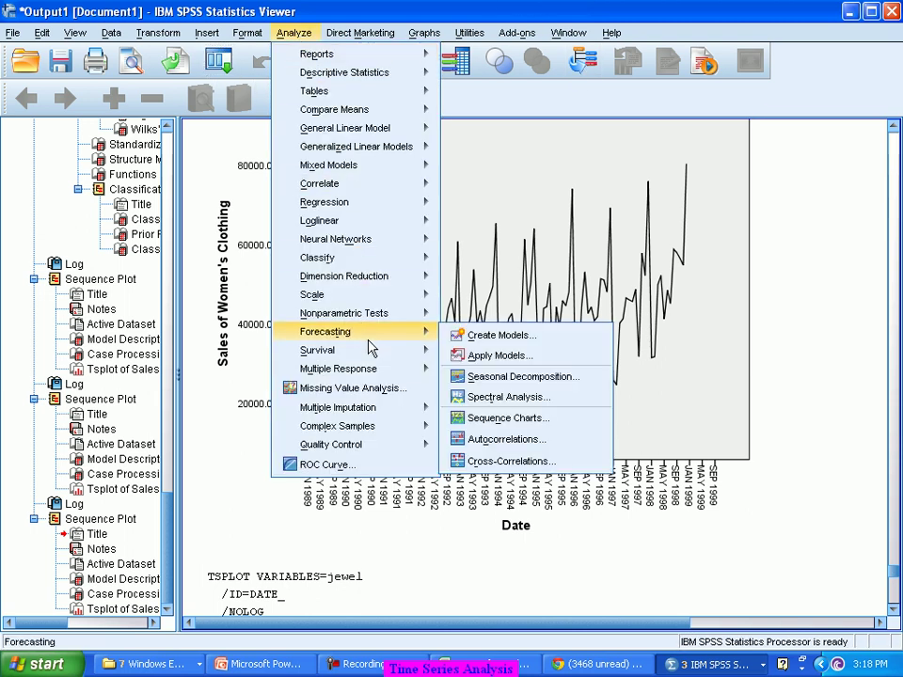
left_click(503, 339)
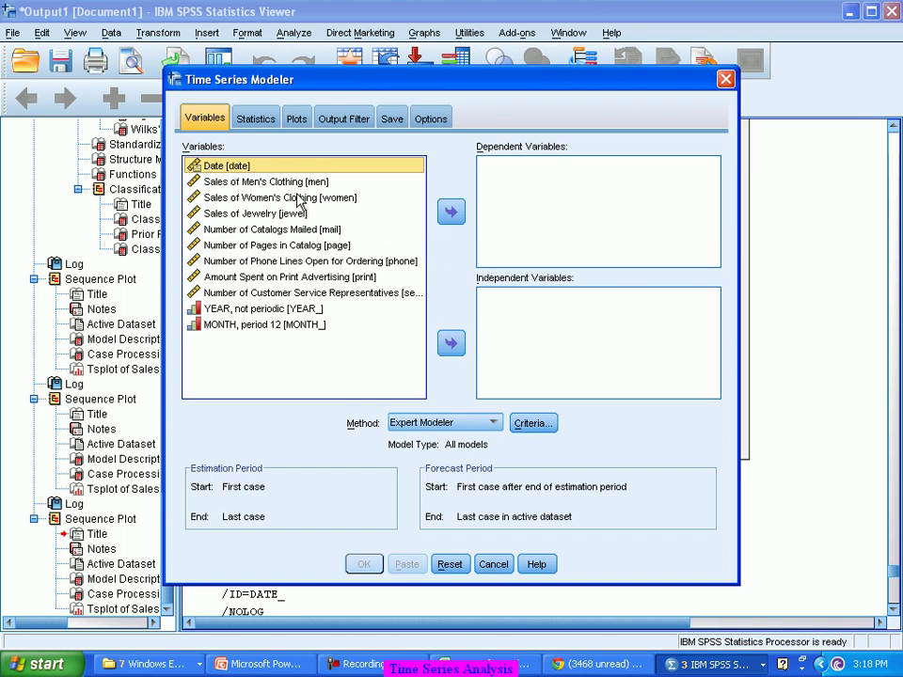
left_click(297, 183)
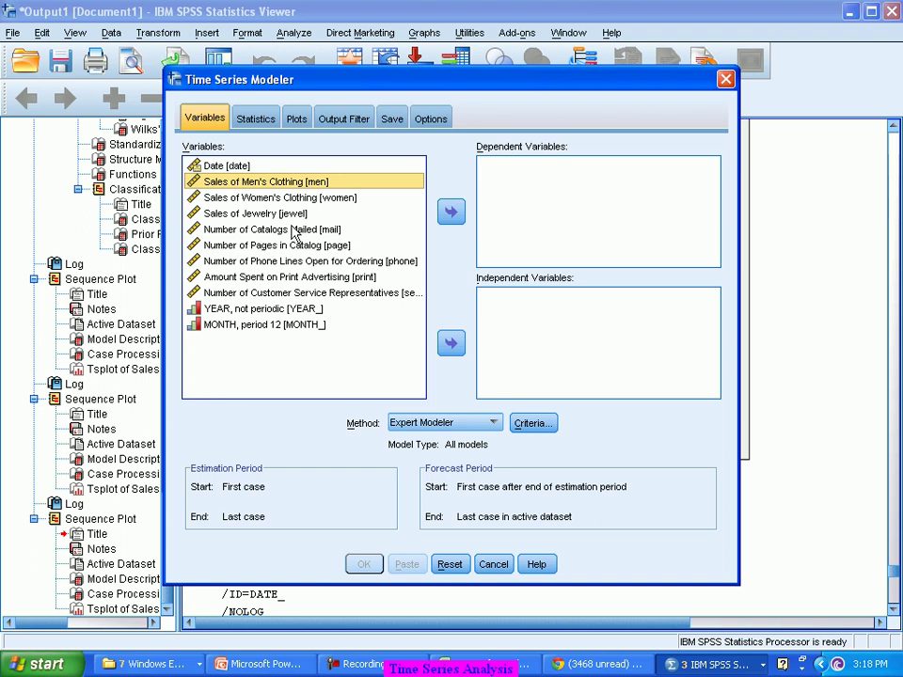
left_click(297, 214, "shift")
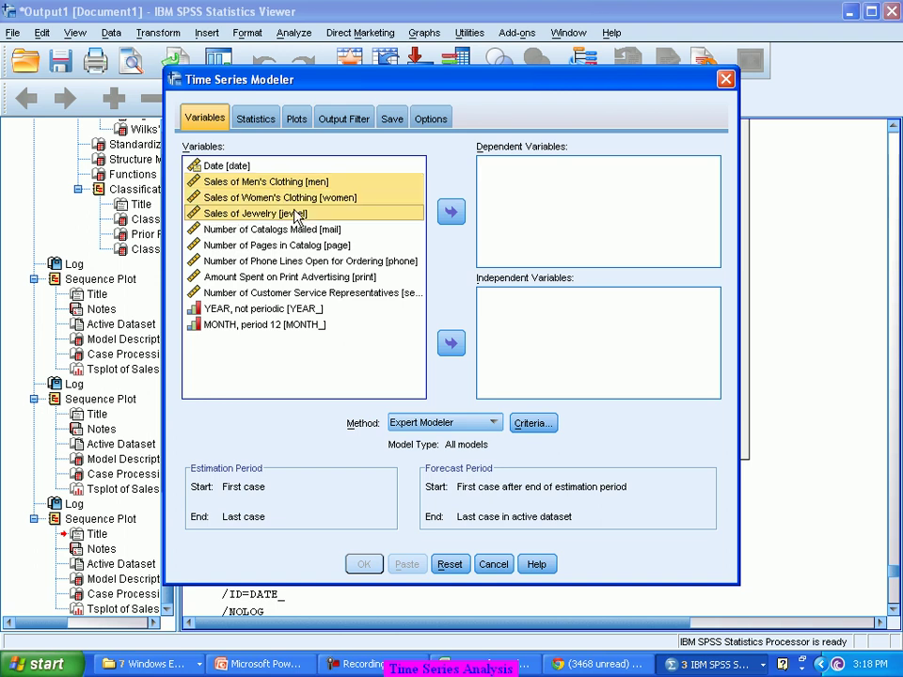
left_click(451, 214)
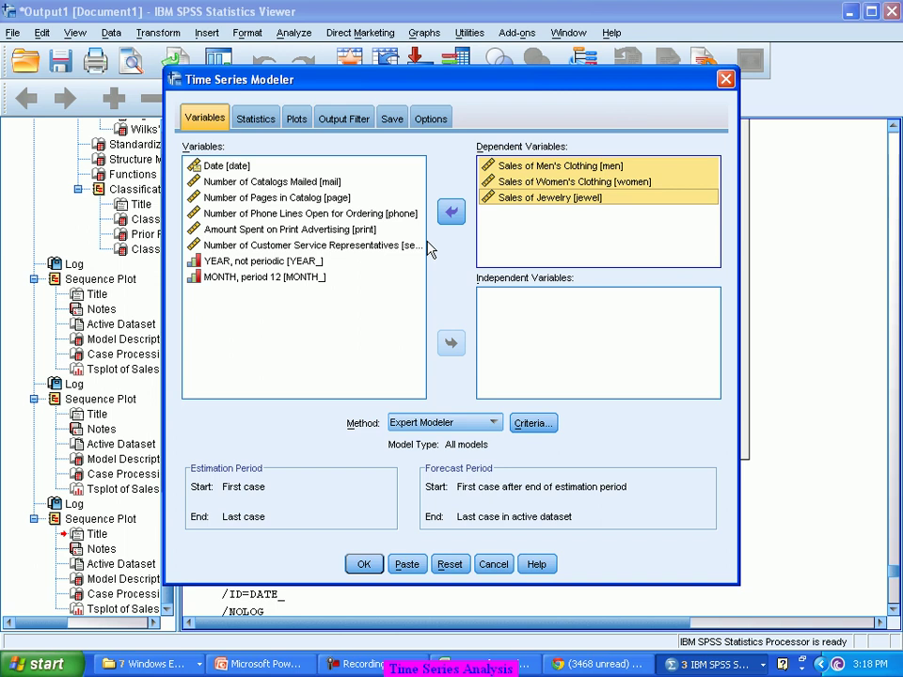
- Review the available modeling methods and choose Expert Modeler as the method
left_click(397, 285)
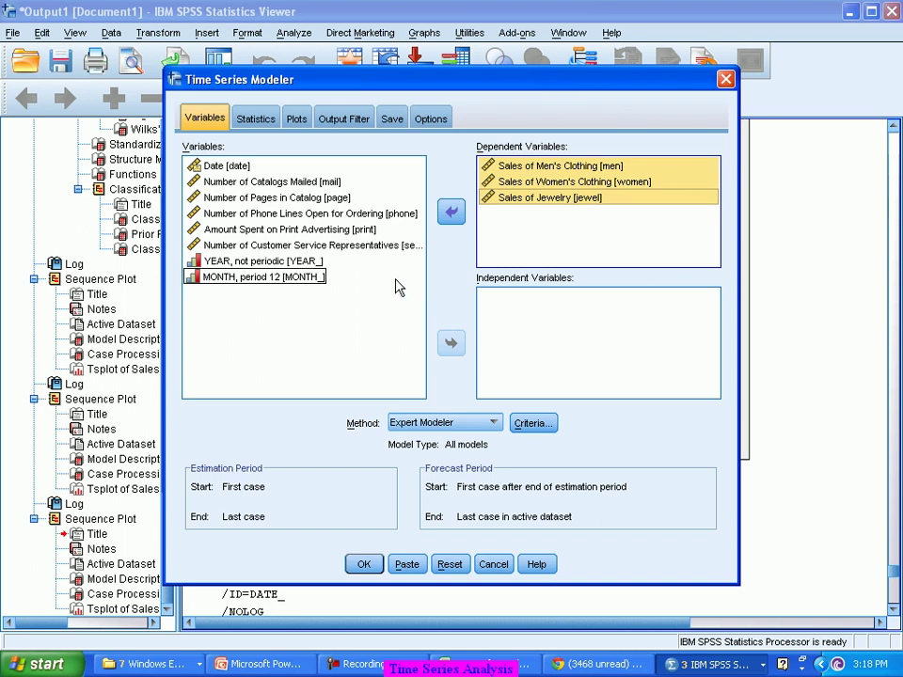
left_click(617, 224)
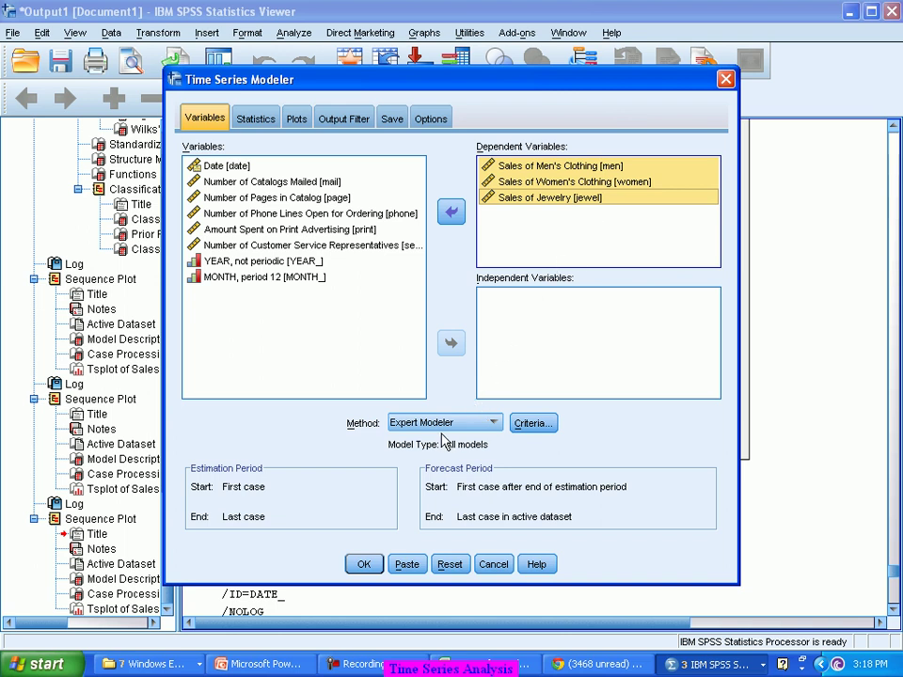
left_click(490, 428)
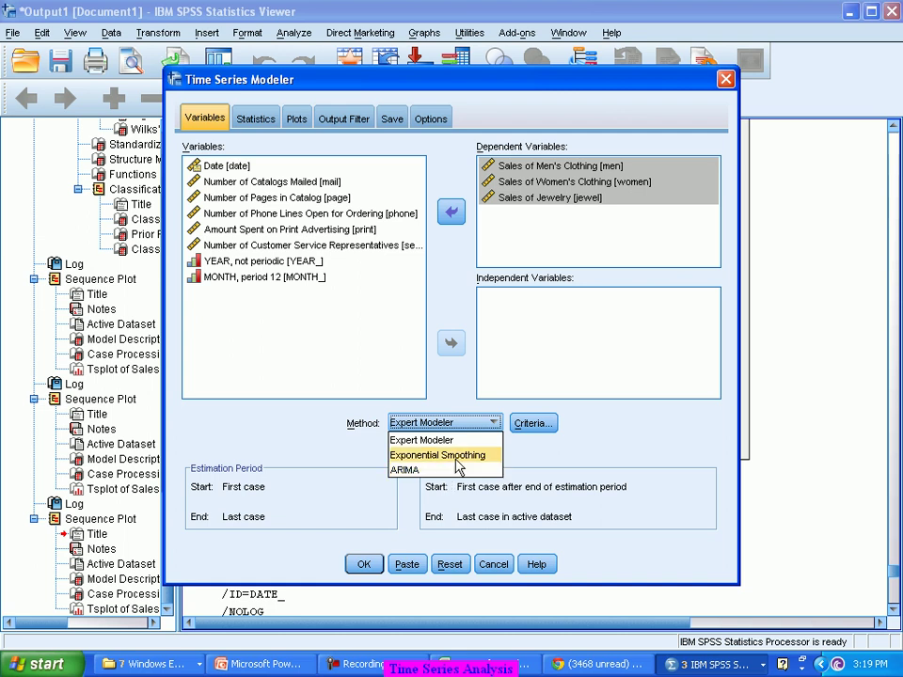
left_click(466, 447)
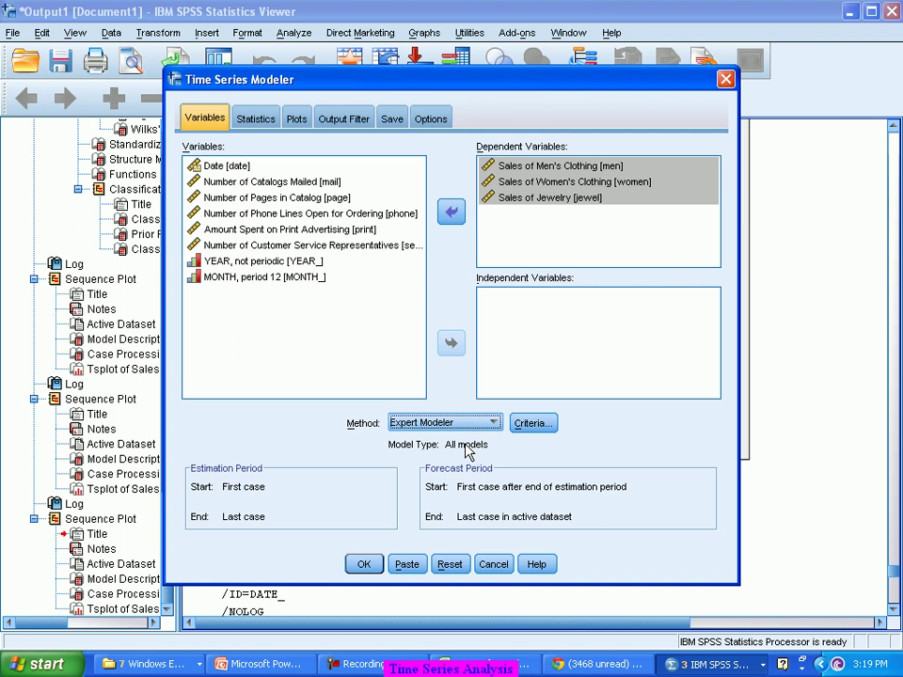
- Turn on the display of forecasts in the model statistics and check the plot and output filter settings
left_click(269, 130)
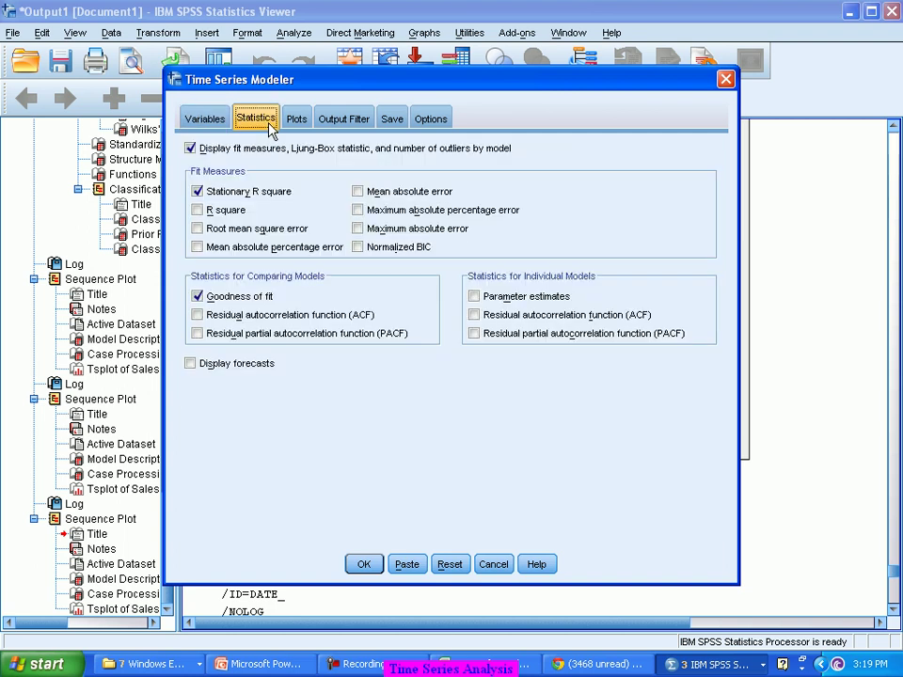
left_click(223, 372)
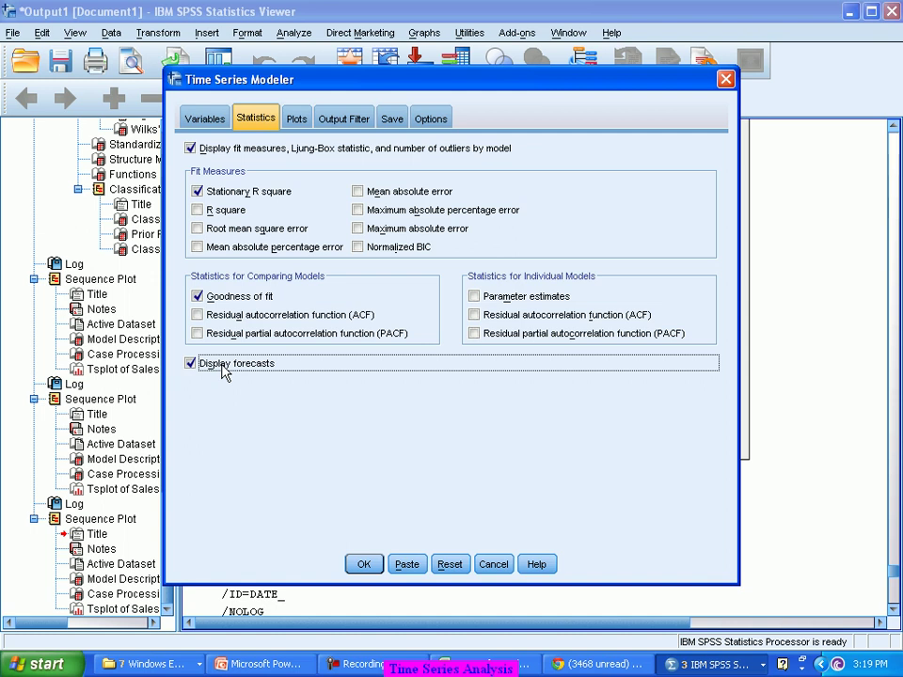
left_click(300, 119)
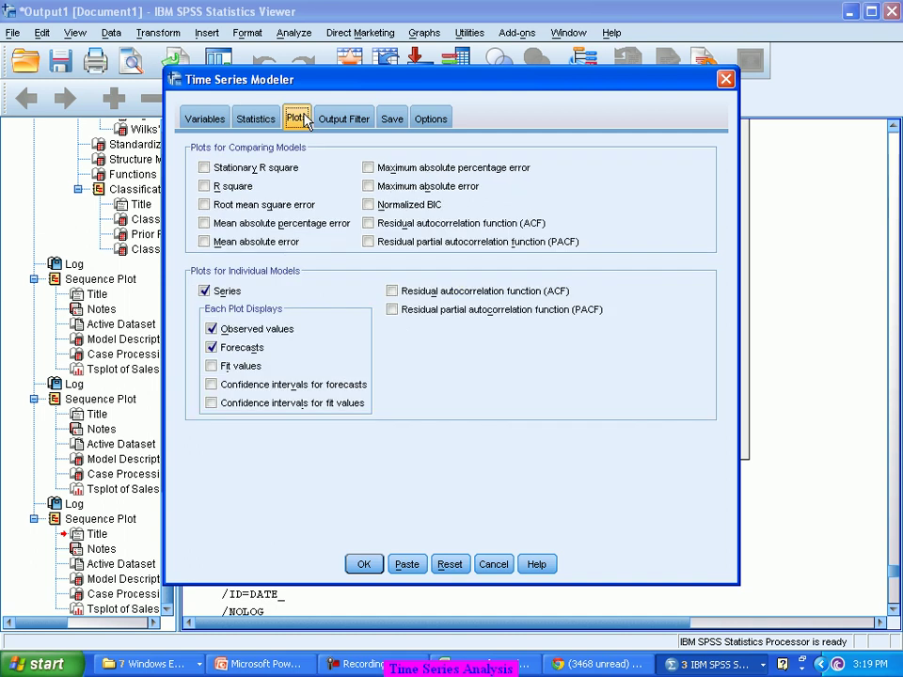
left_click(358, 124)
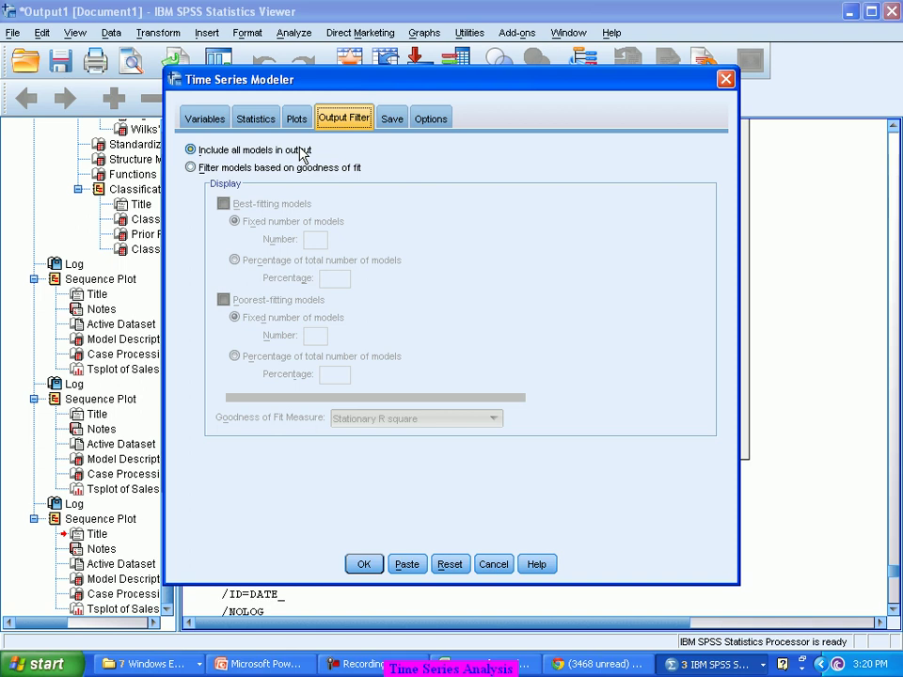
- Save the predicted values, lower confidence limits and upper confidence limits as new variables
left_click(390, 119)
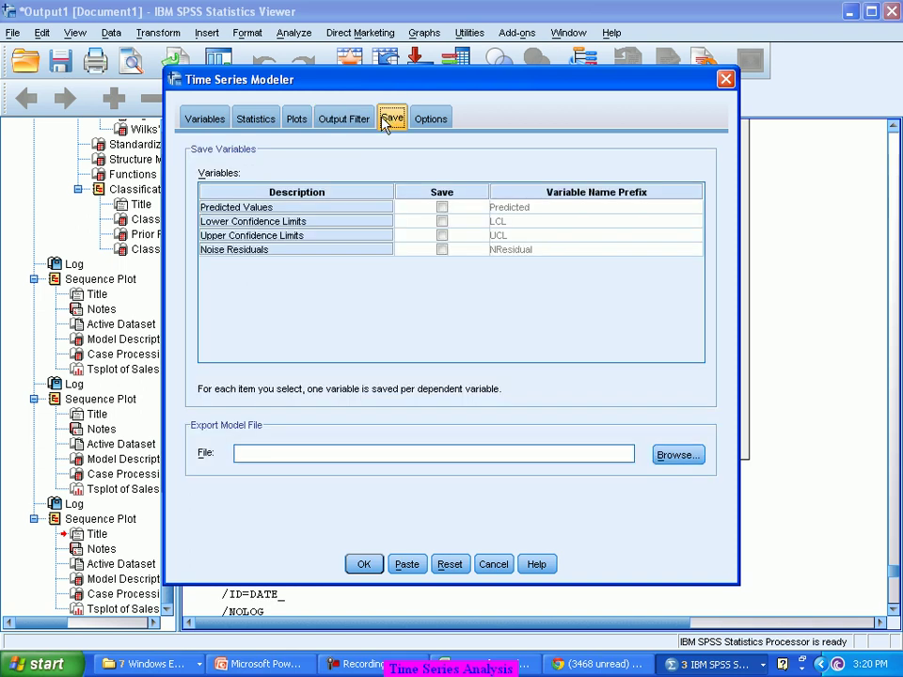
left_click(441, 210)
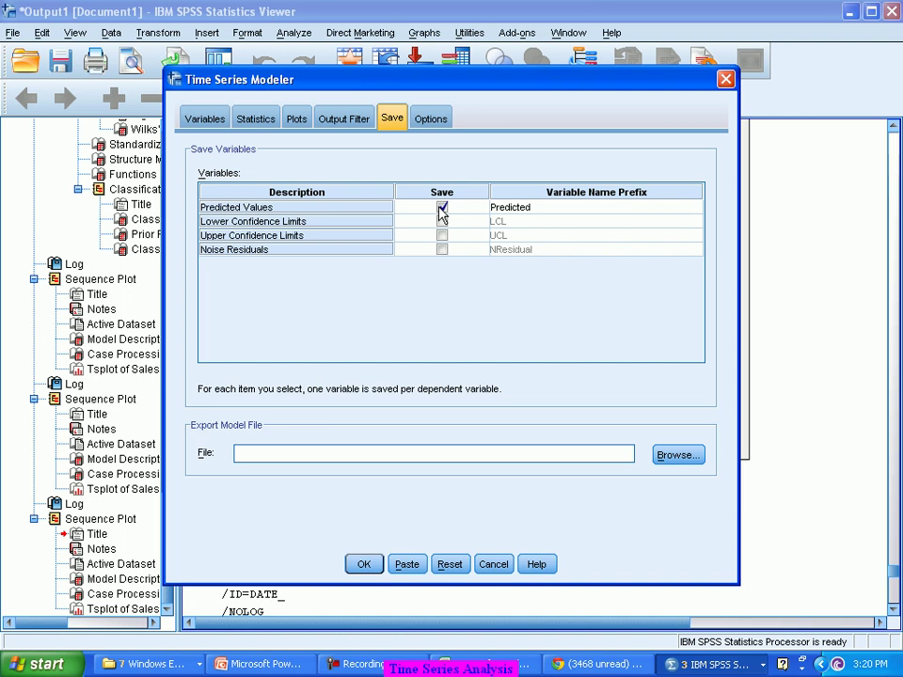
left_click(442, 221)
left_click(443, 235)
- Specify an XML export file for the model named TimeSeries25Dec in the My Documents folder
left_click(691, 457)
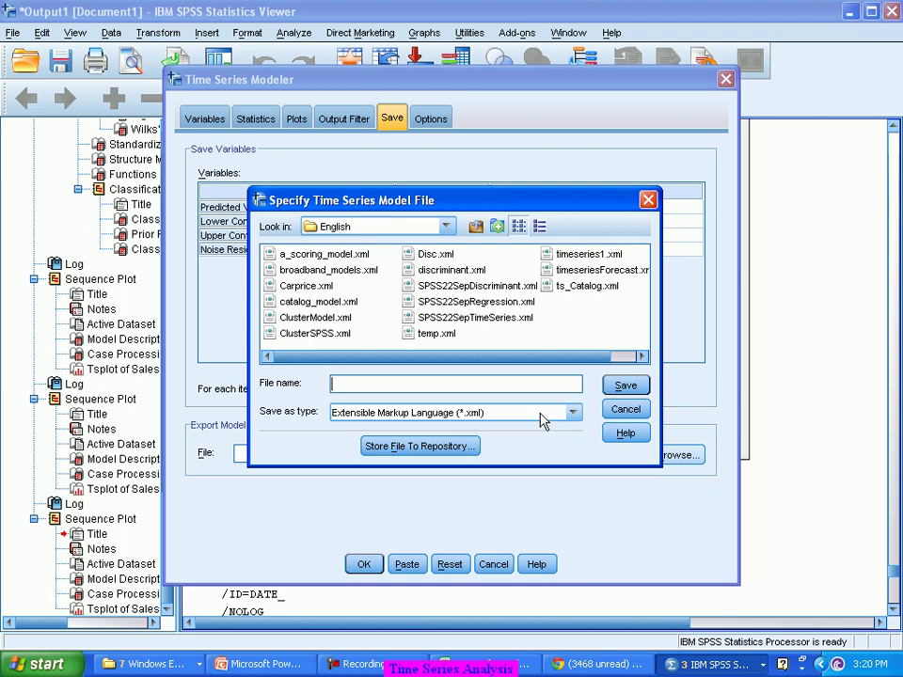
left_click(447, 226)
scroll(406, 268, "up", 3)
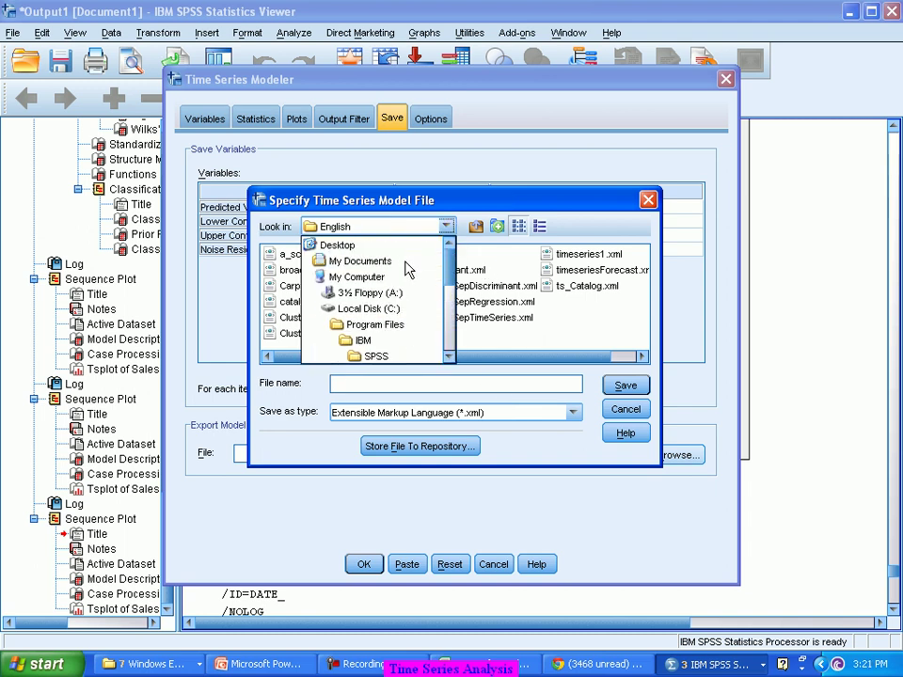
left_click(360, 248)
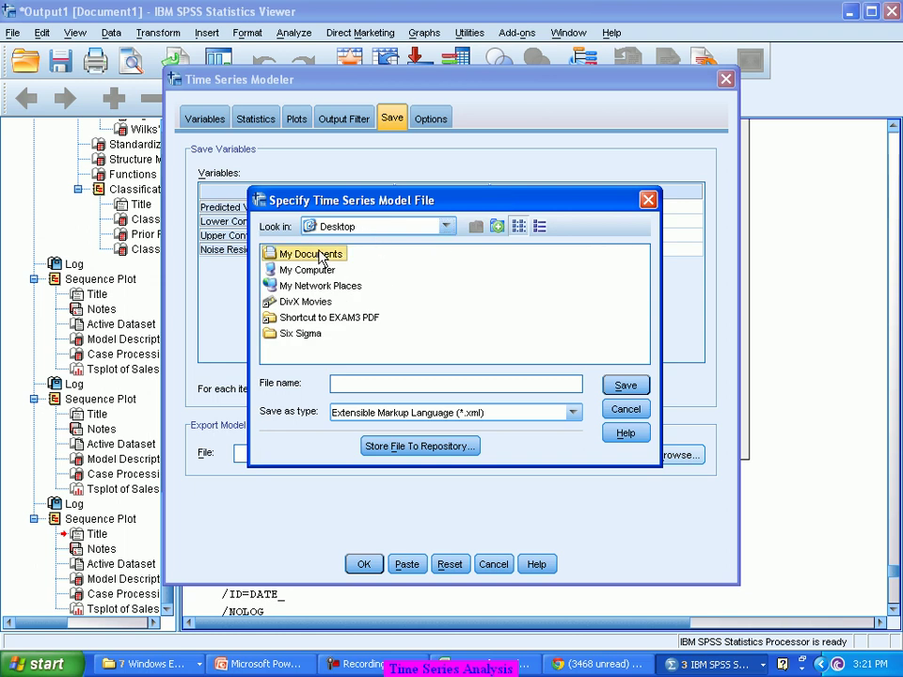
double_click(322, 254)
left_click(399, 387)
type("TimeSeries25Dec")
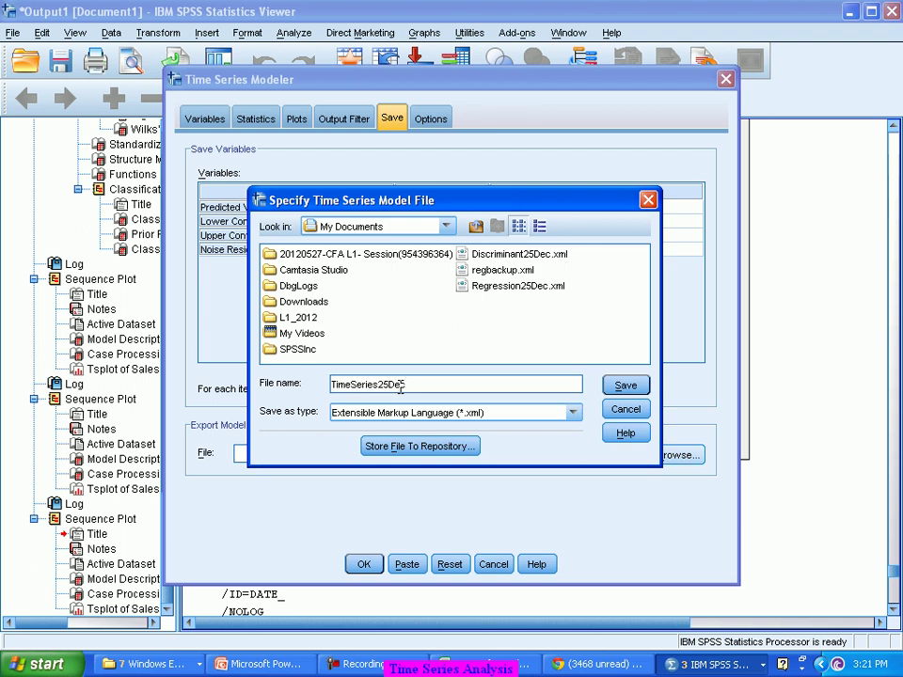
left_click(643, 397)
- Set the forecast period to end at a specified date, year 1999 and month 12, and run the time series model
left_click(443, 118)
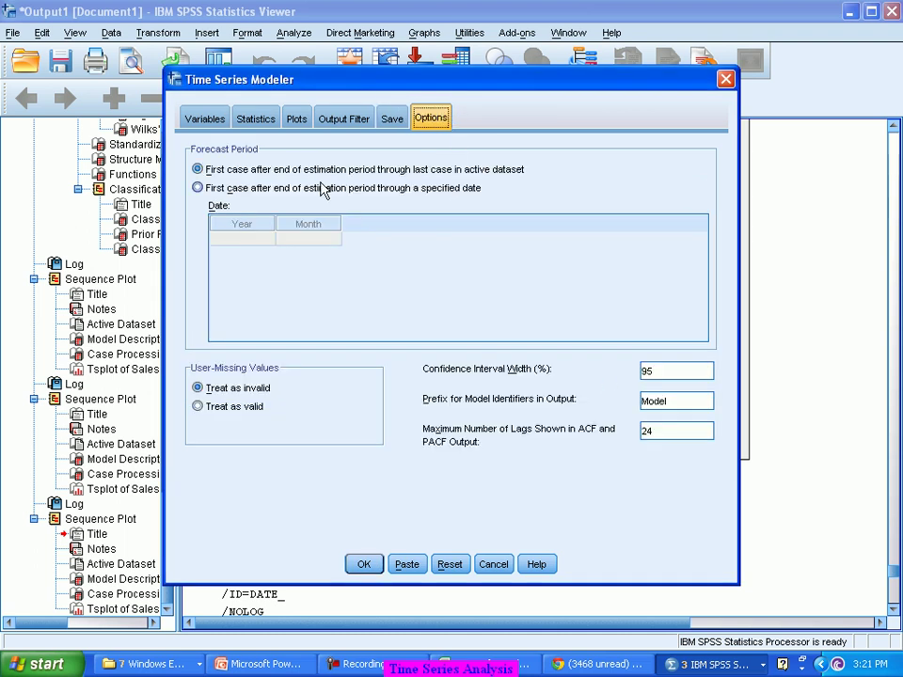
left_click(245, 191)
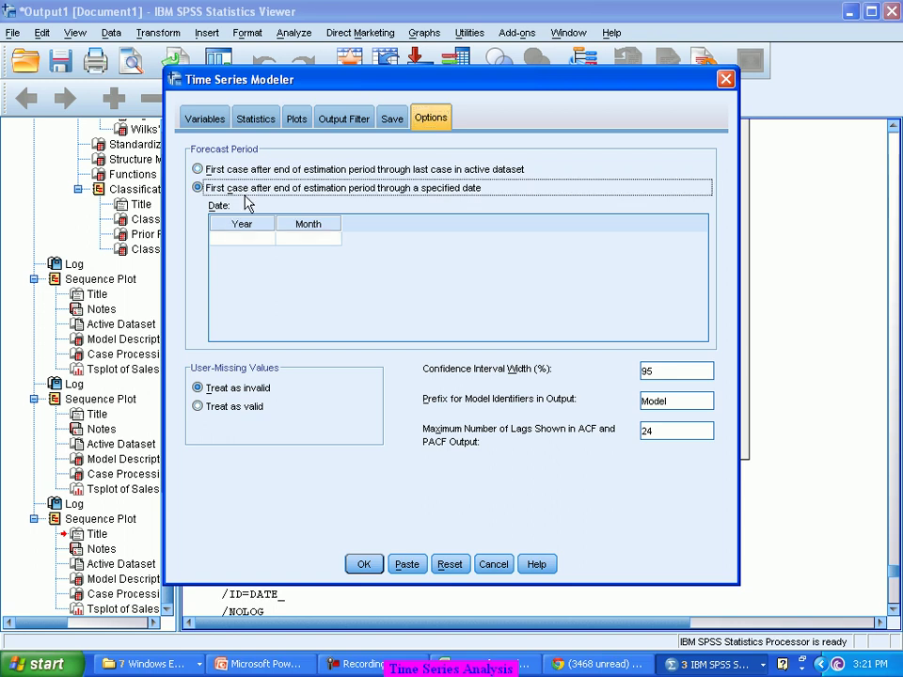
left_click(262, 241)
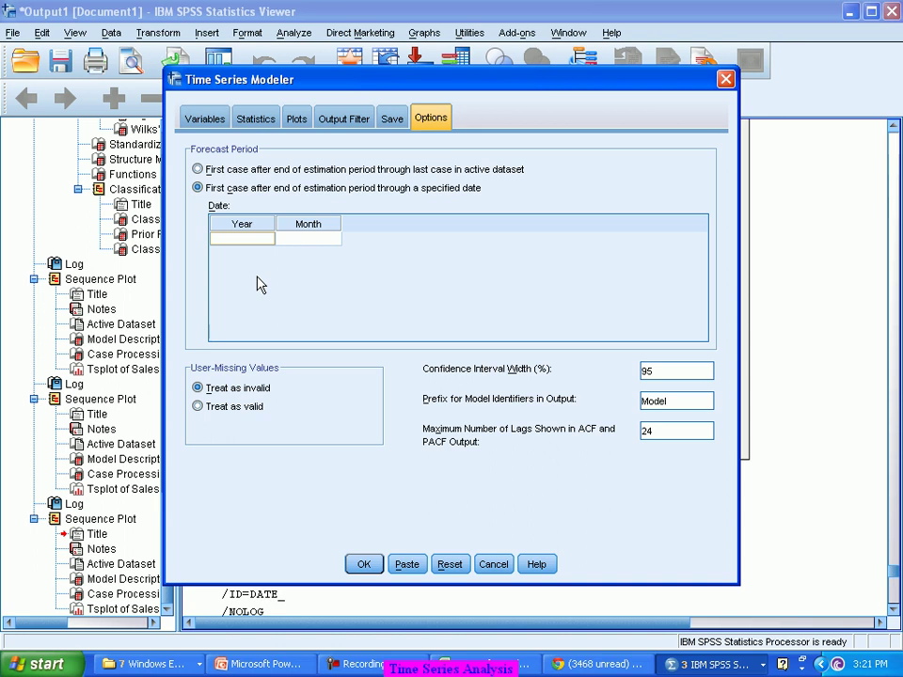
type("1999")
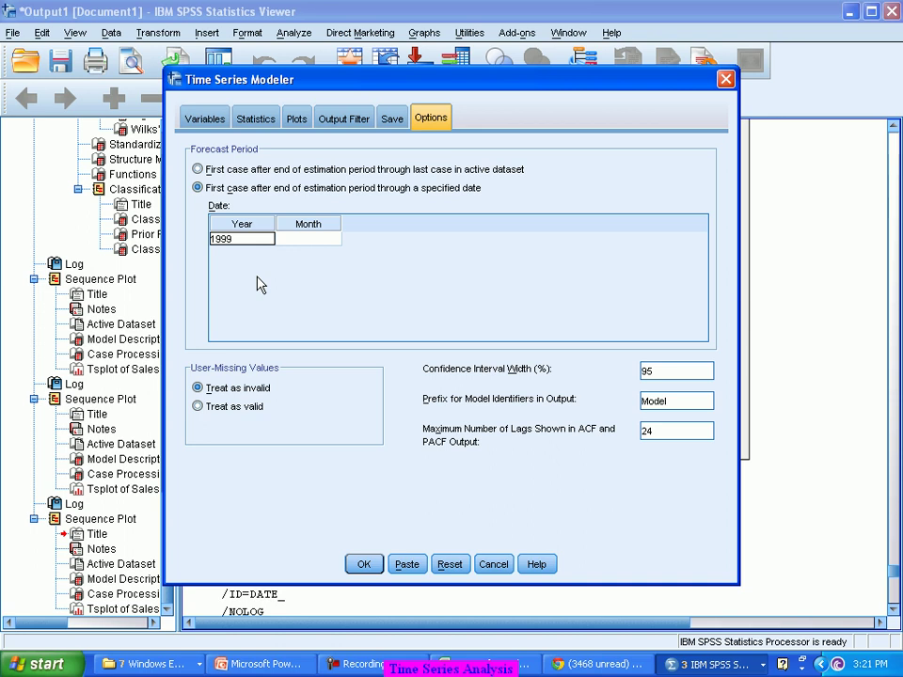
key("Tab")
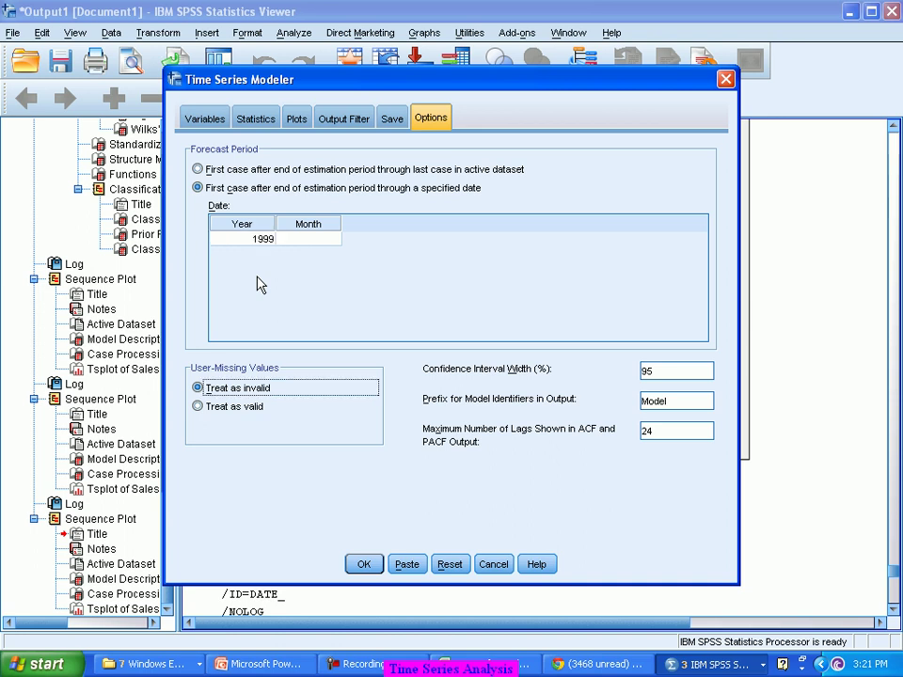
left_click(307, 240)
type("12")
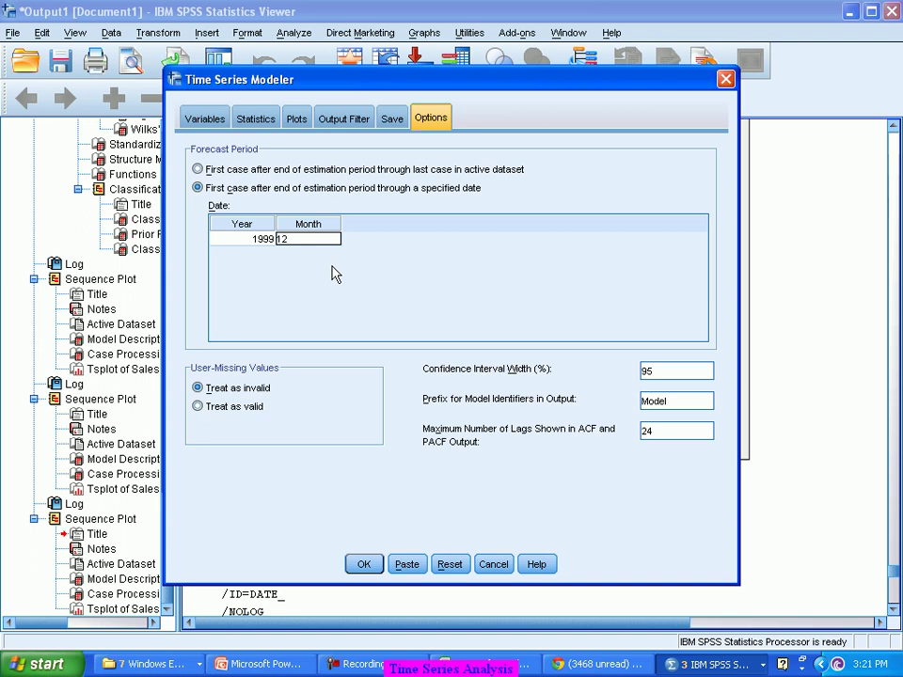
left_click(375, 570)
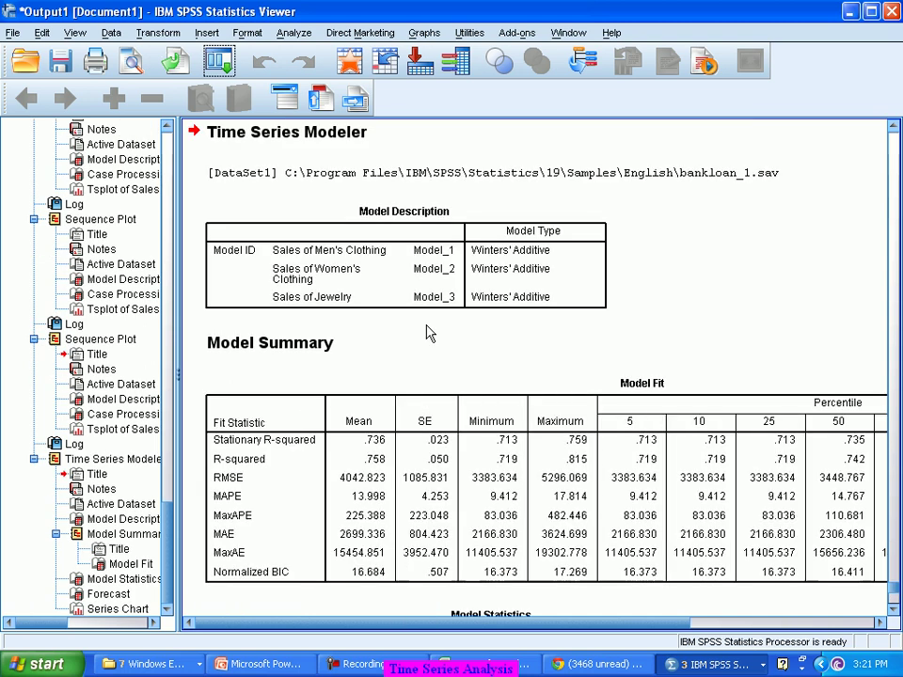
- Review the model fit, model statistics, forecast table and series charts for the three sales series
scroll(427, 331, "down", 2)
scroll(427, 331, "down", 7)
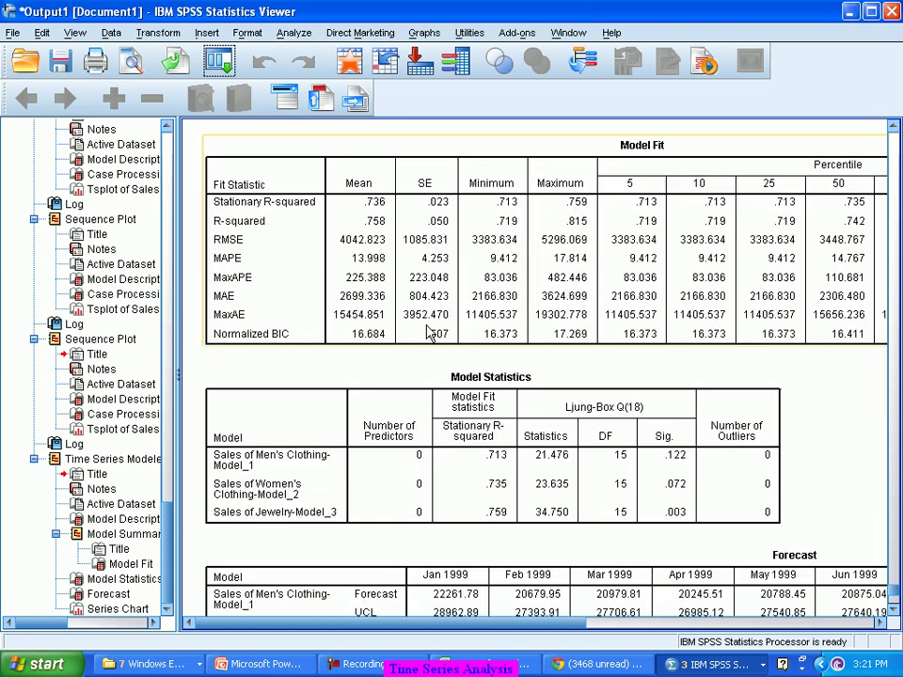
scroll(427, 331, "down", 4)
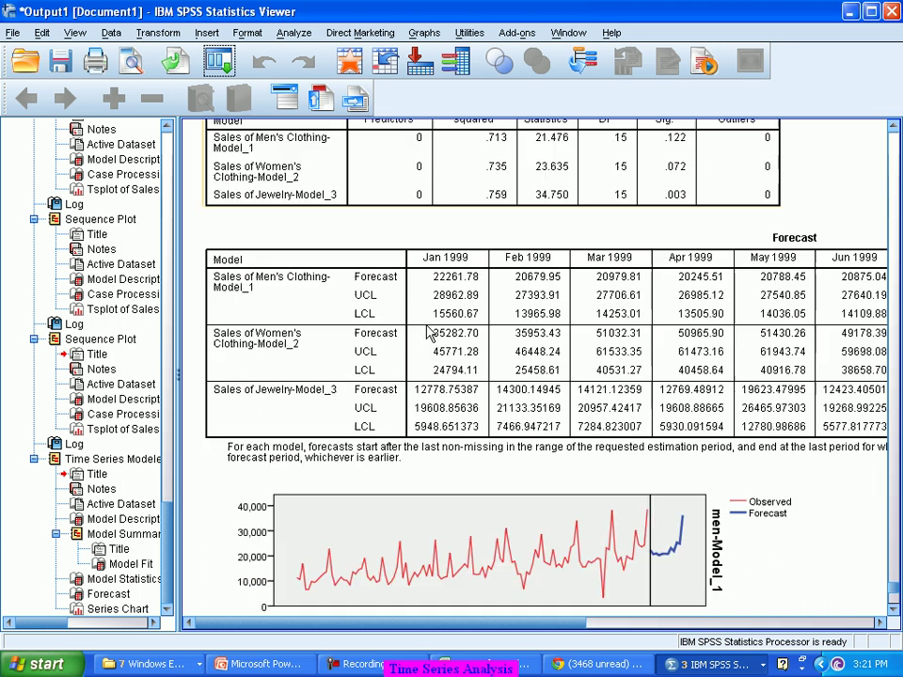
scroll(427, 331, "down", 4)
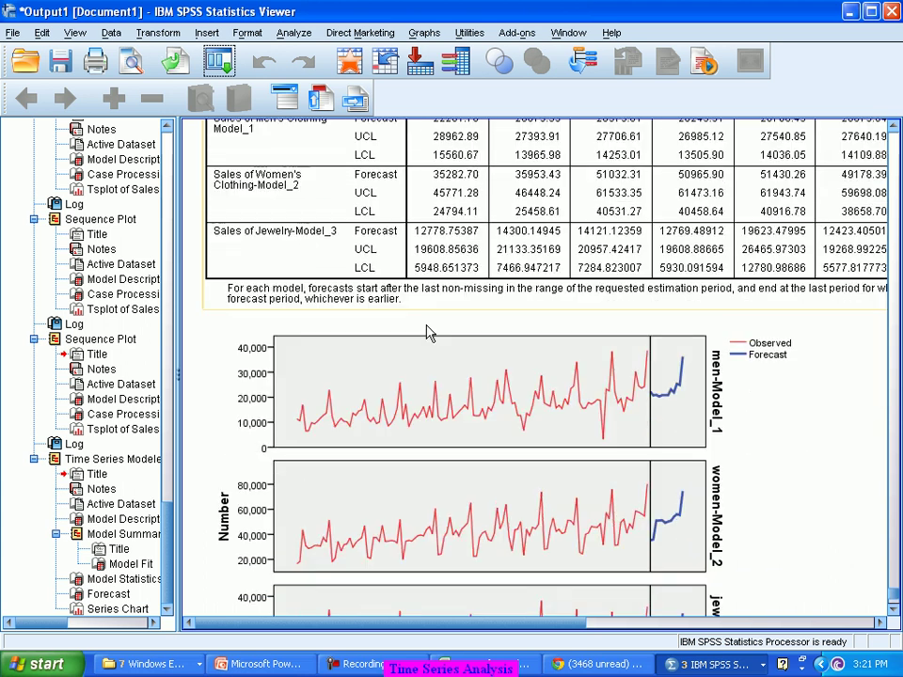
scroll(427, 331, "up", 5)
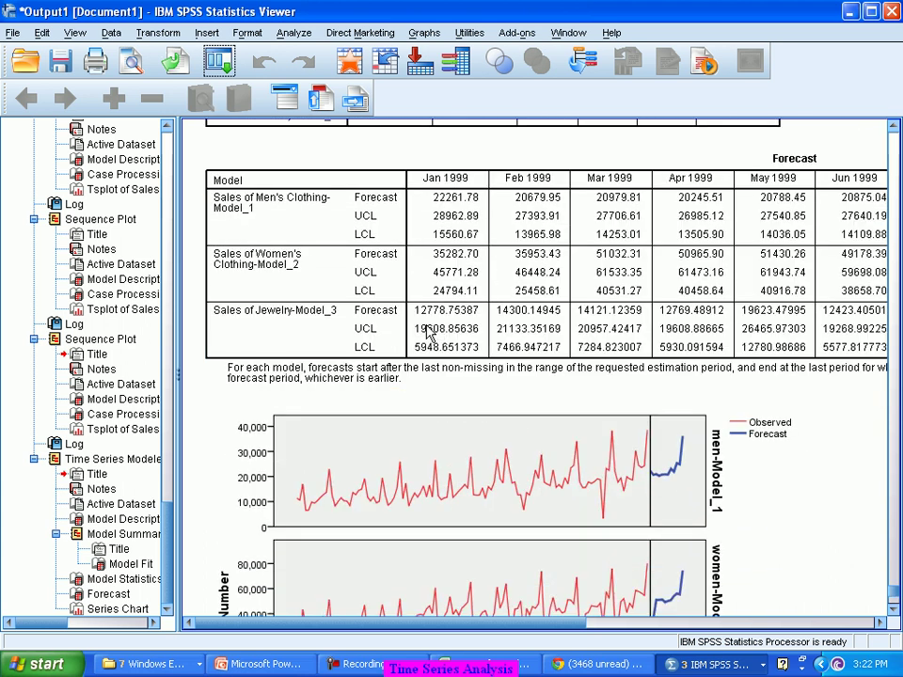
scroll(427, 331, "down", 5)
scroll(428, 331, "down", 2)
scroll(427, 331, "up", 6)
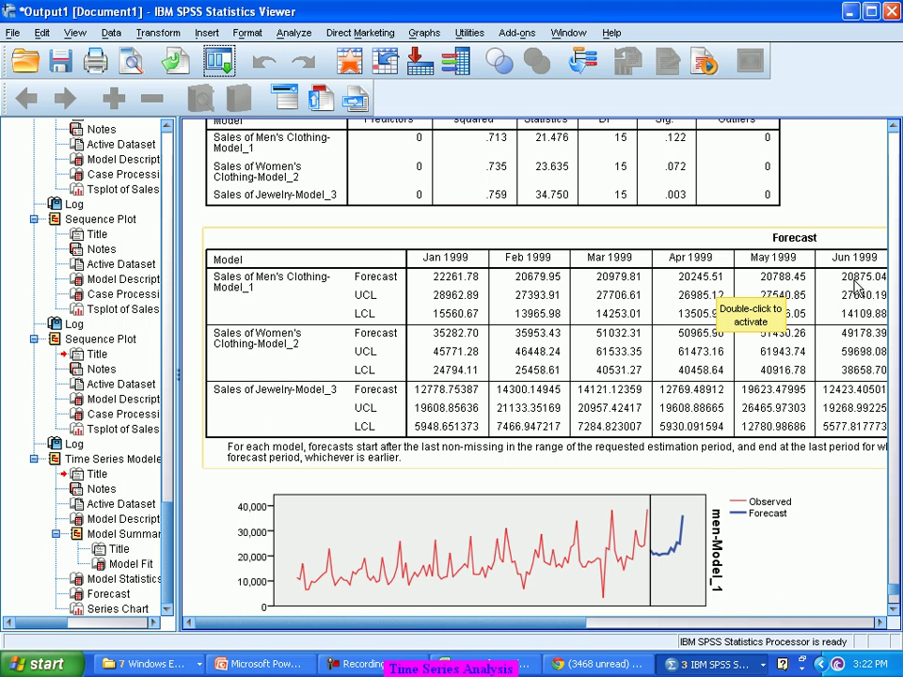
- Read the monthly forecasts and confidence limits across the forecast table through December 1999
left_click(879, 624)
left_click_drag(880, 624, 880, 624)
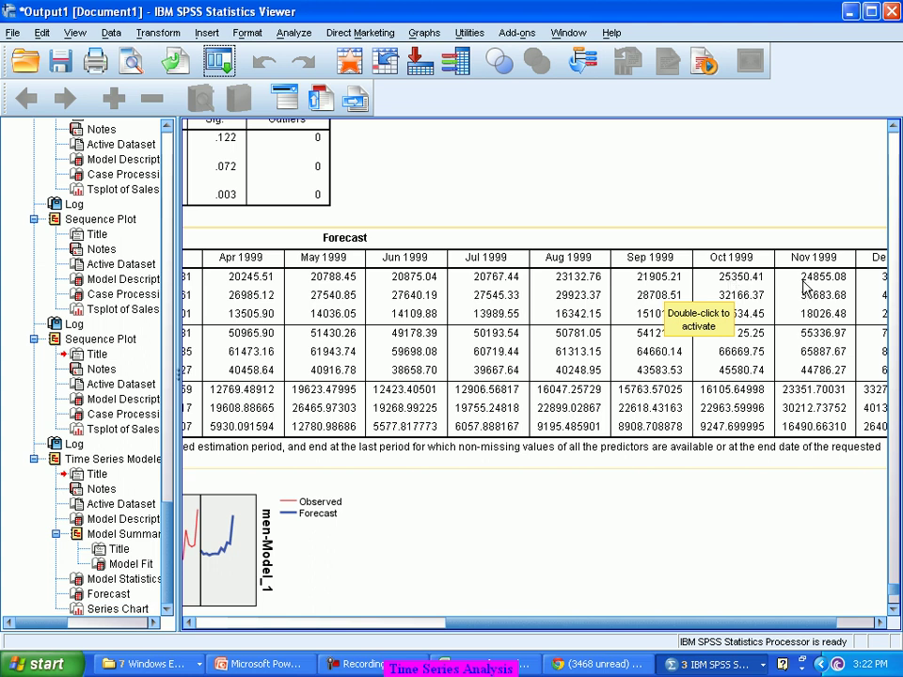
left_click(880, 623)
left_click(879, 623)
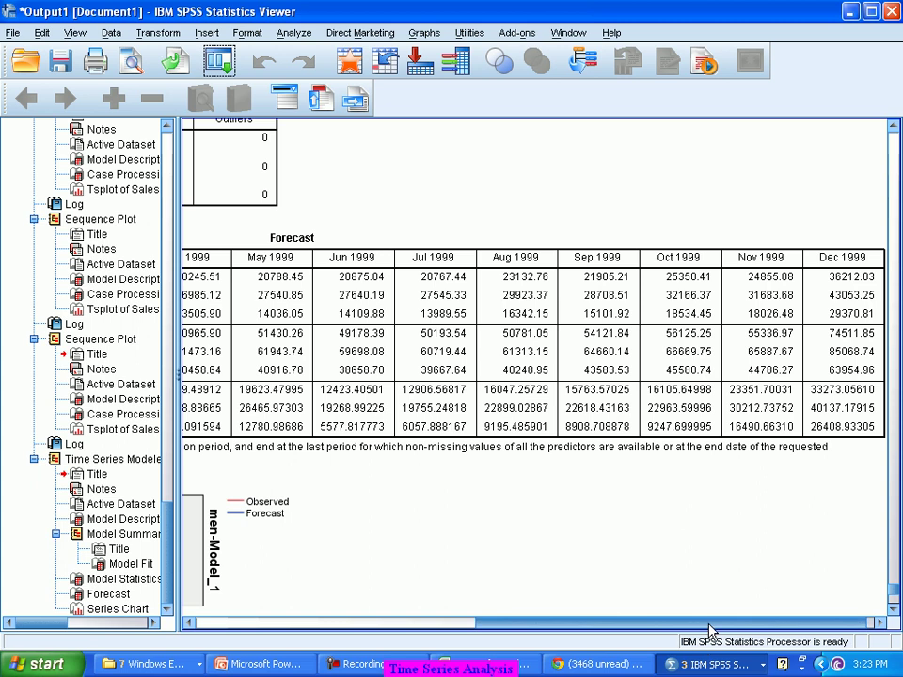
left_click_drag(709, 625, 424, 655)
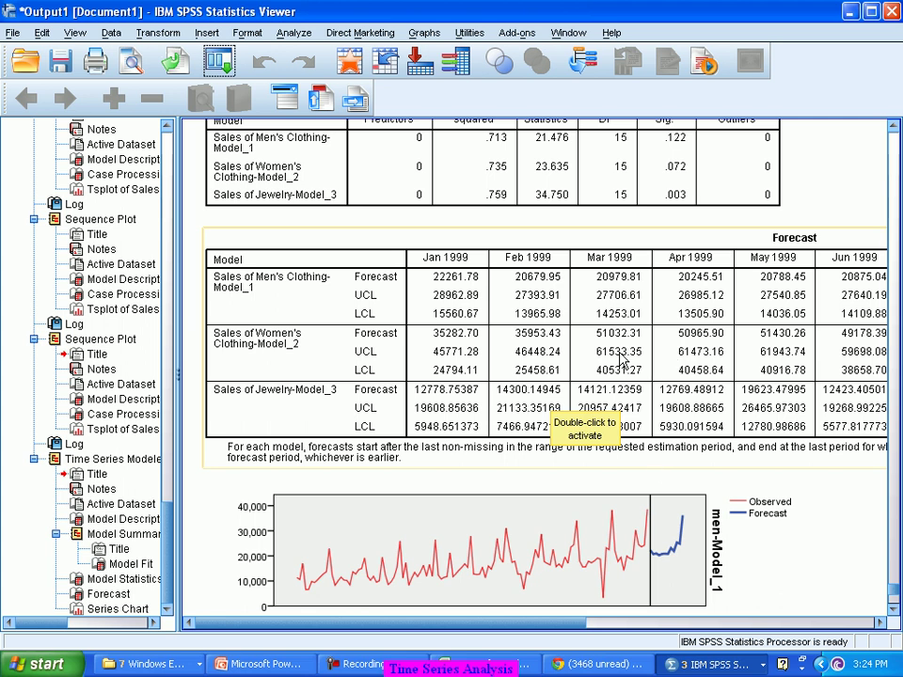
- Compare the observed and forecast charts for the three series, and check their model types and Ljung-Box statistics
scroll(621, 350, "down", 5)
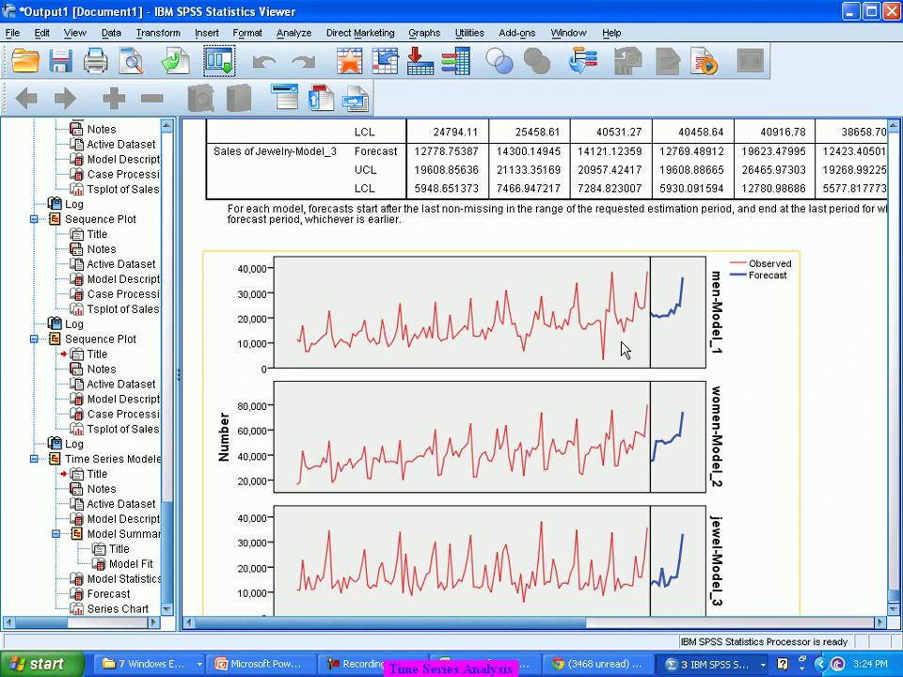
scroll(631, 343, "down", 3)
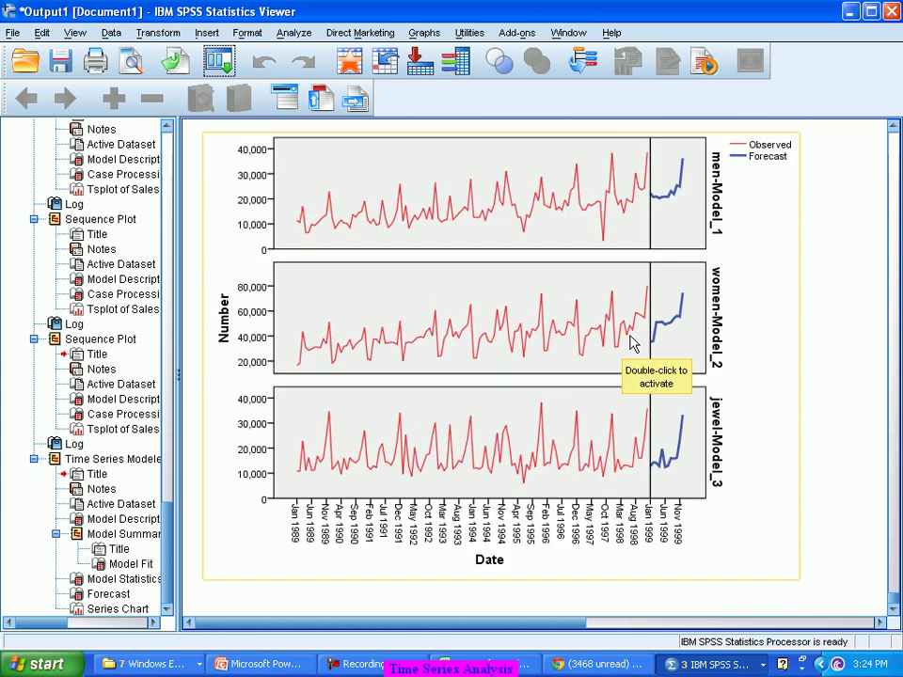
scroll(632, 343, "up", 10)
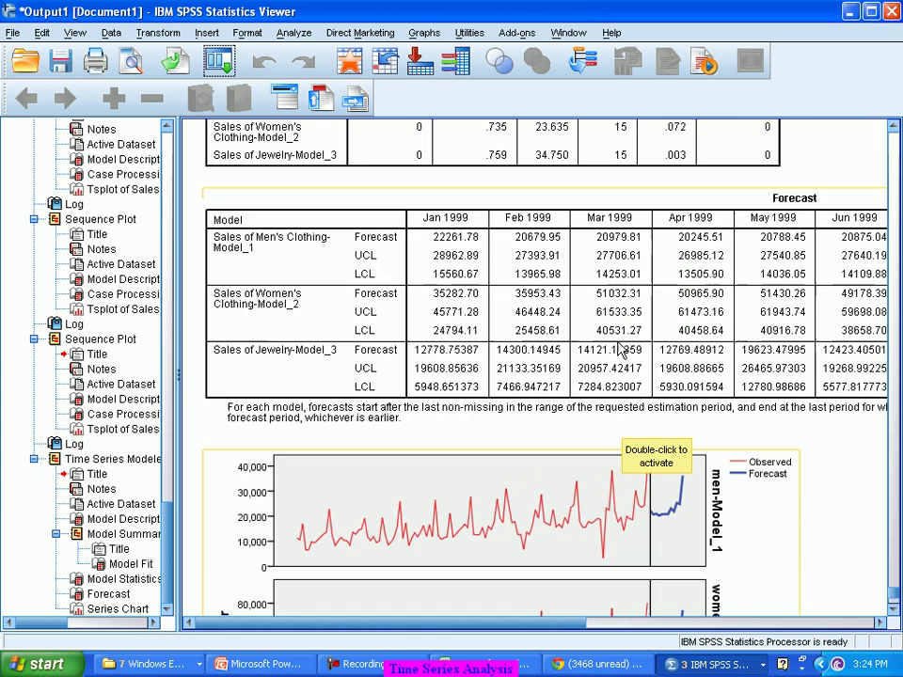
scroll(620, 350, "up", 12)
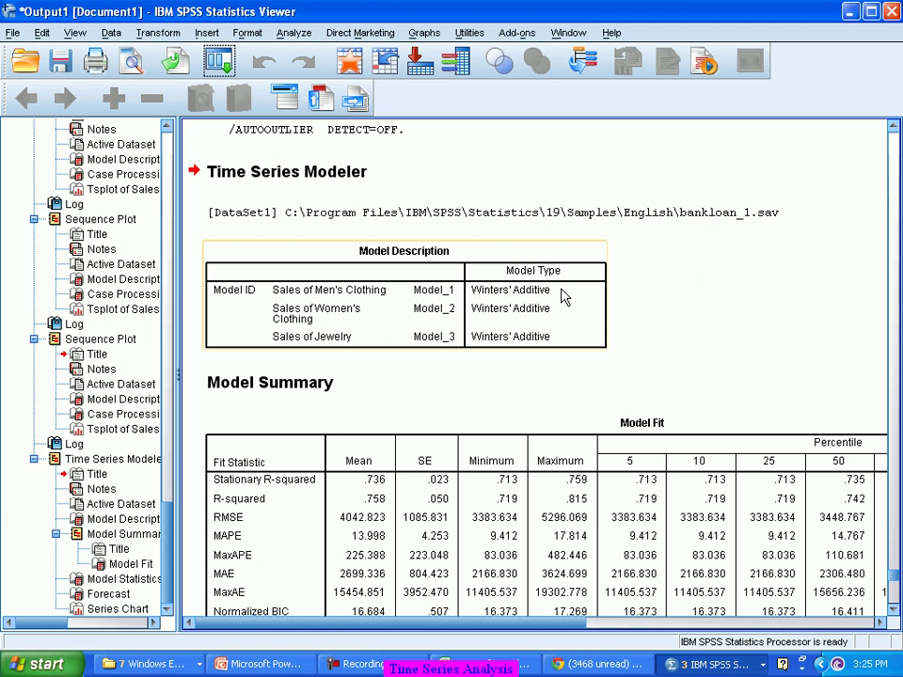
scroll(563, 296, "down", 15)
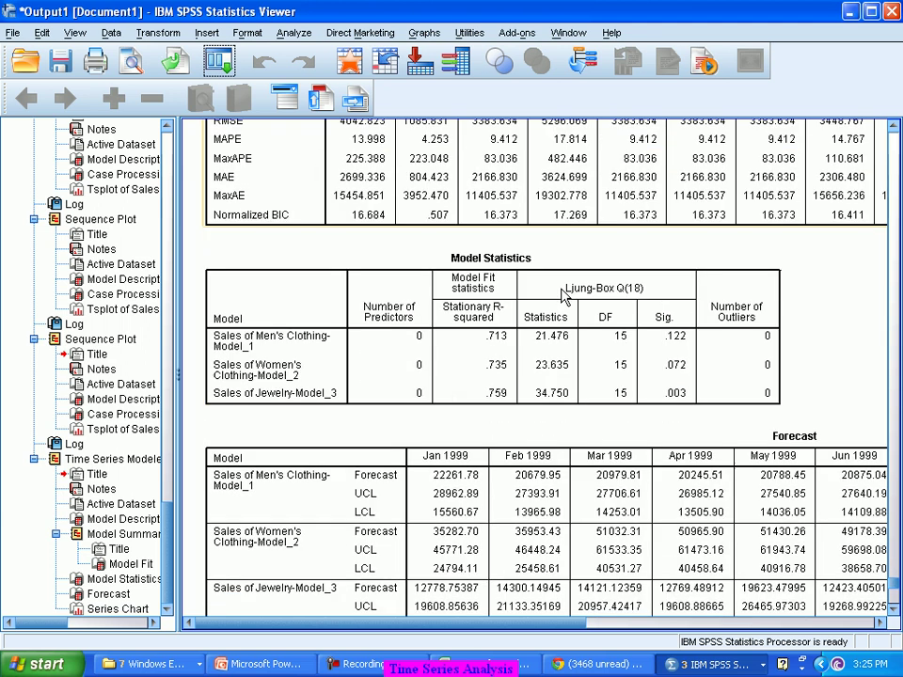
scroll(562, 296, "up", 3)
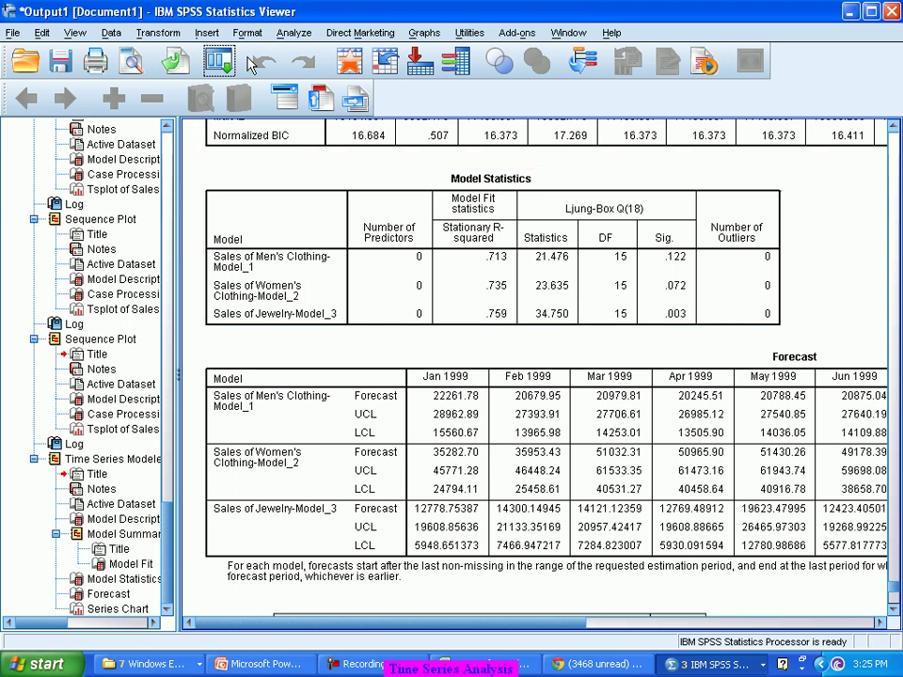
- Add Number of Catalogs Mailed through Number of Customer Service Representatives as dependent variables and rerun the Time Series Modeler
left_click(224, 82)
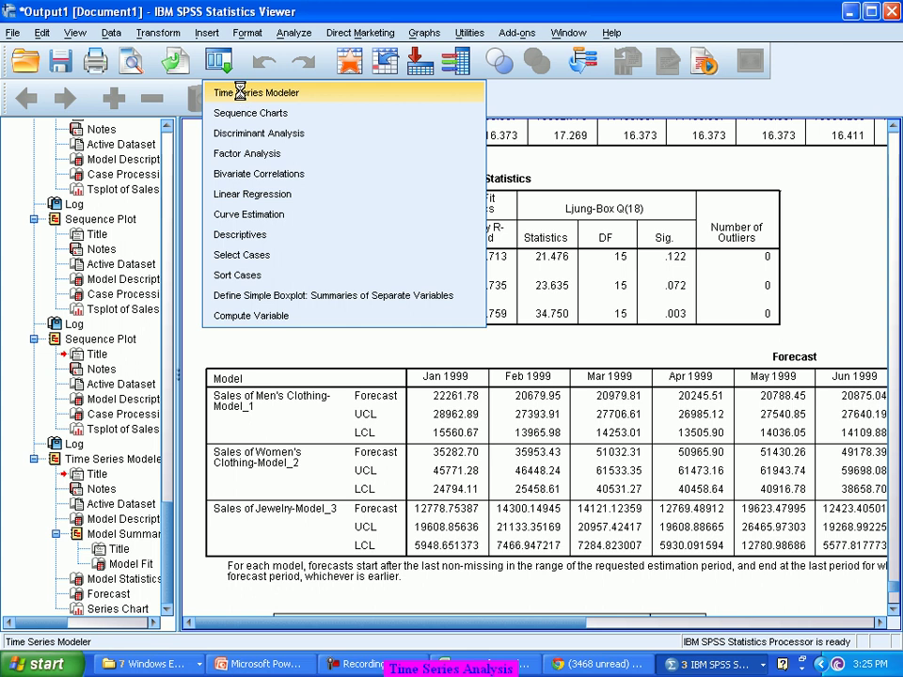
left_click(247, 93)
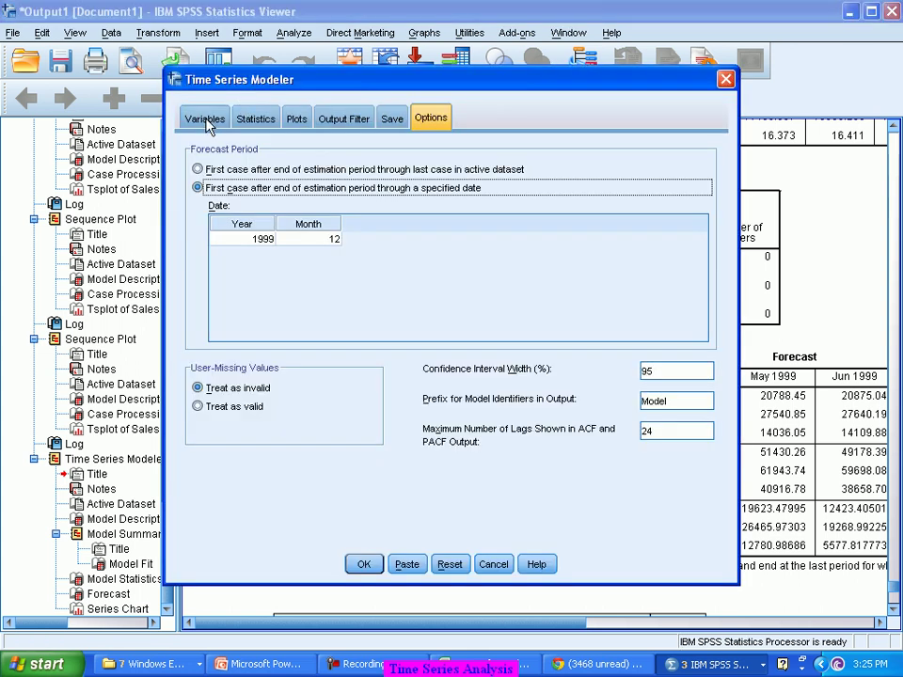
left_click(206, 120)
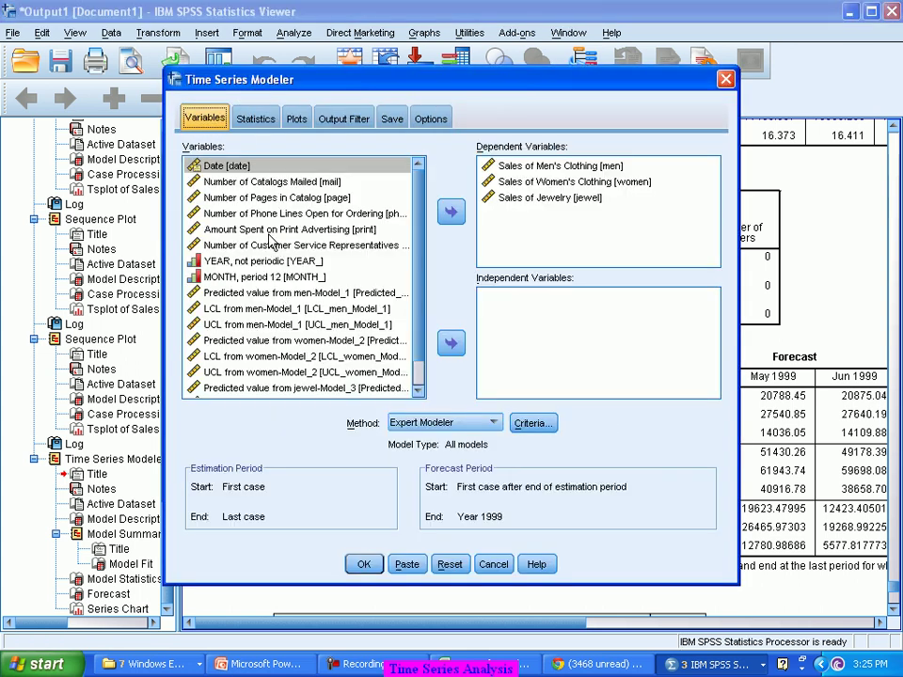
left_click(301, 182)
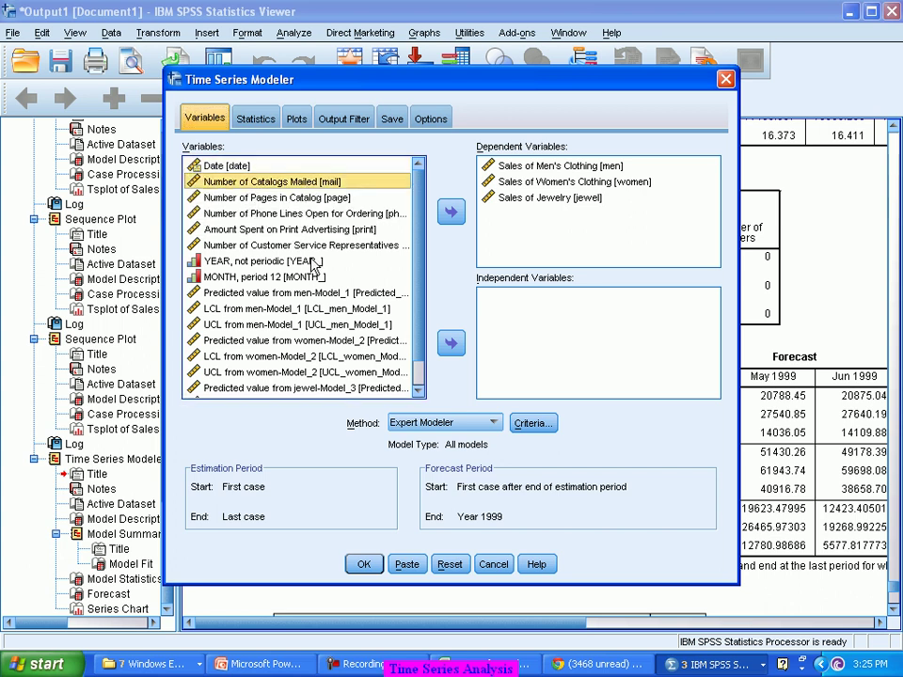
left_click(316, 246, "shift")
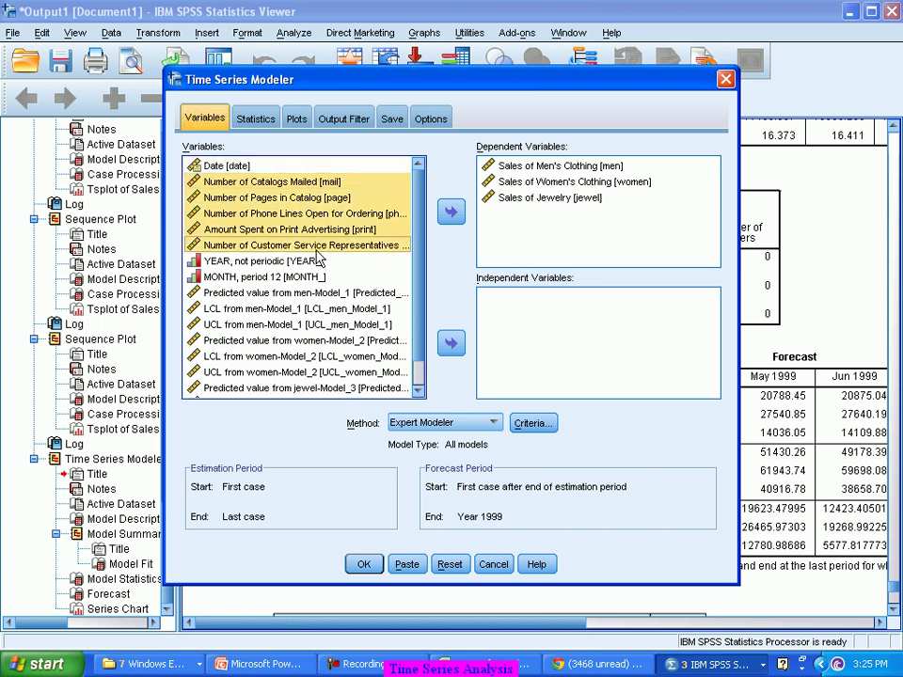
left_click(450, 212)
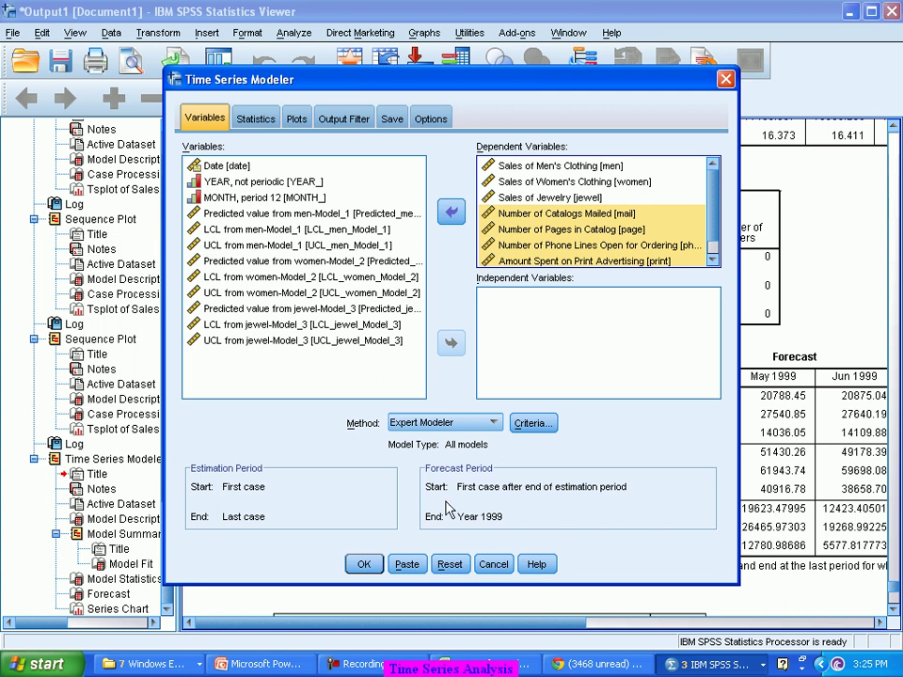
left_click(365, 566)
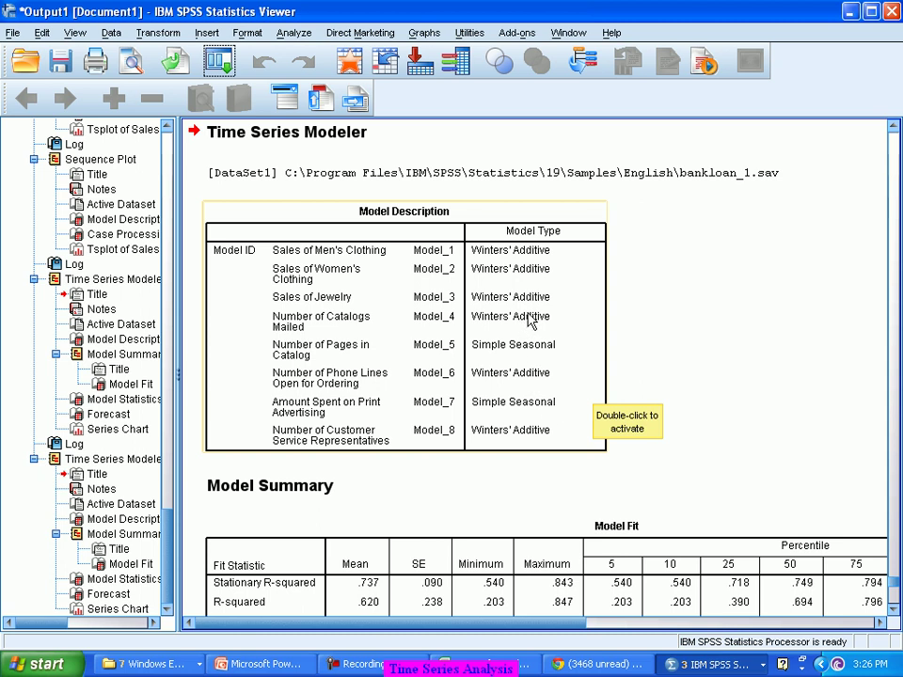
- Examine the fit statistics, forecast table and observed-versus-forecast charts for all eight modeled series
scroll(529, 321, "down", 20)
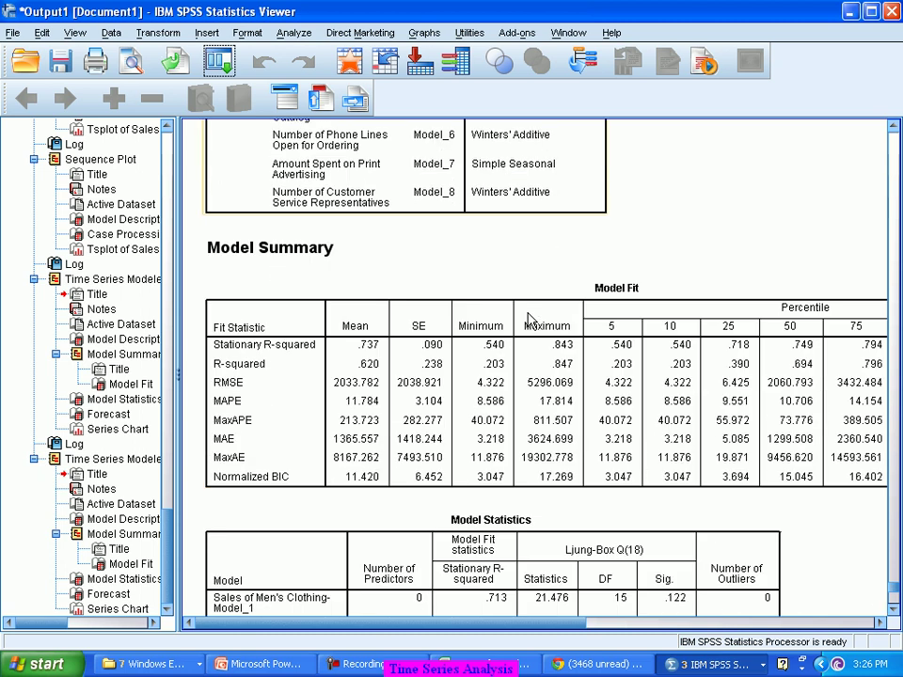
scroll(530, 340, "down", 8)
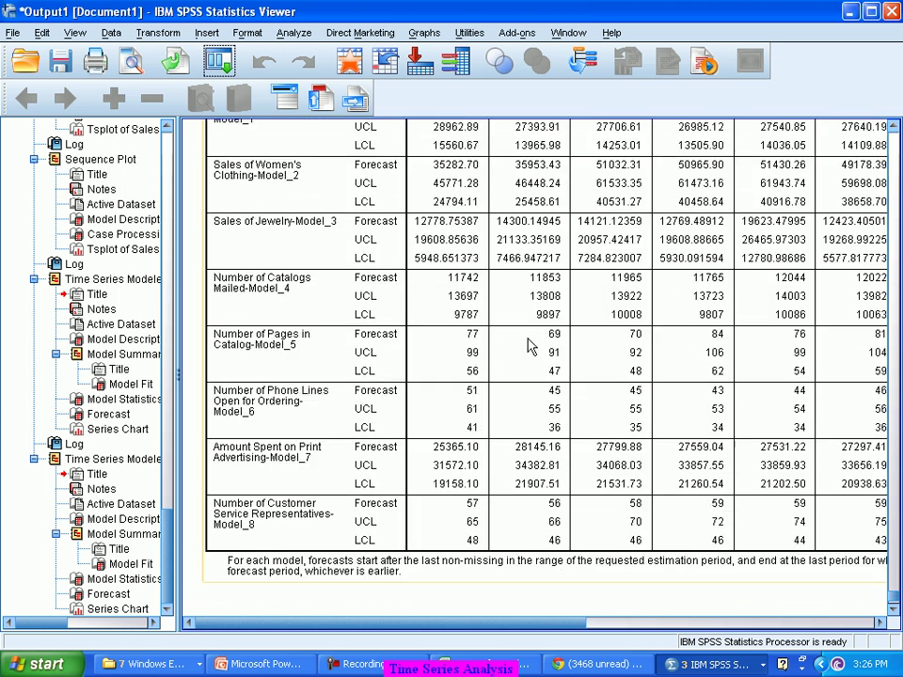
scroll(530, 356, "down", 8)
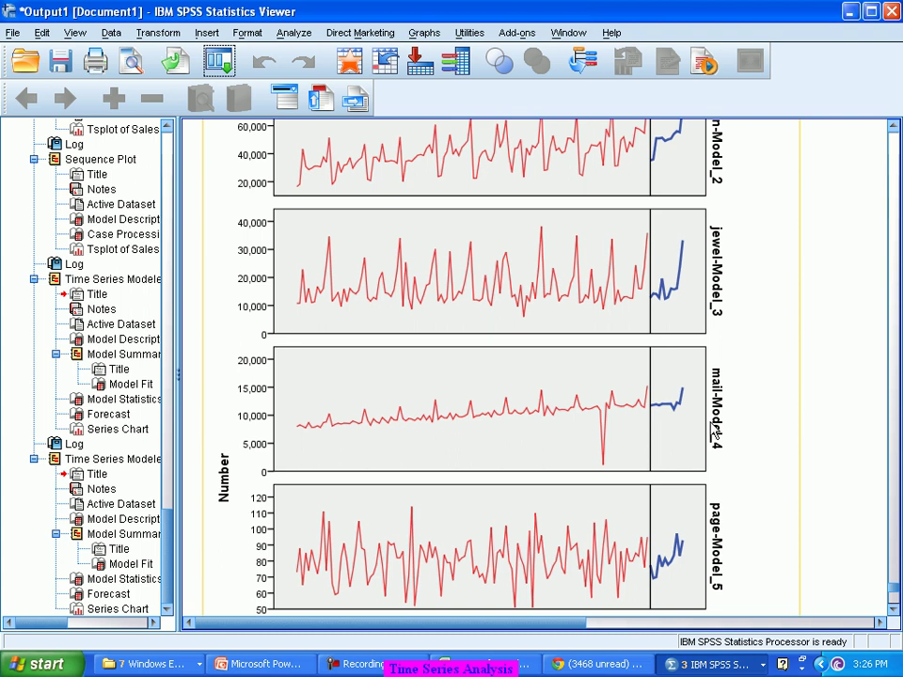
scroll(699, 420, "down", 3)
scroll(702, 418, "up", 2)
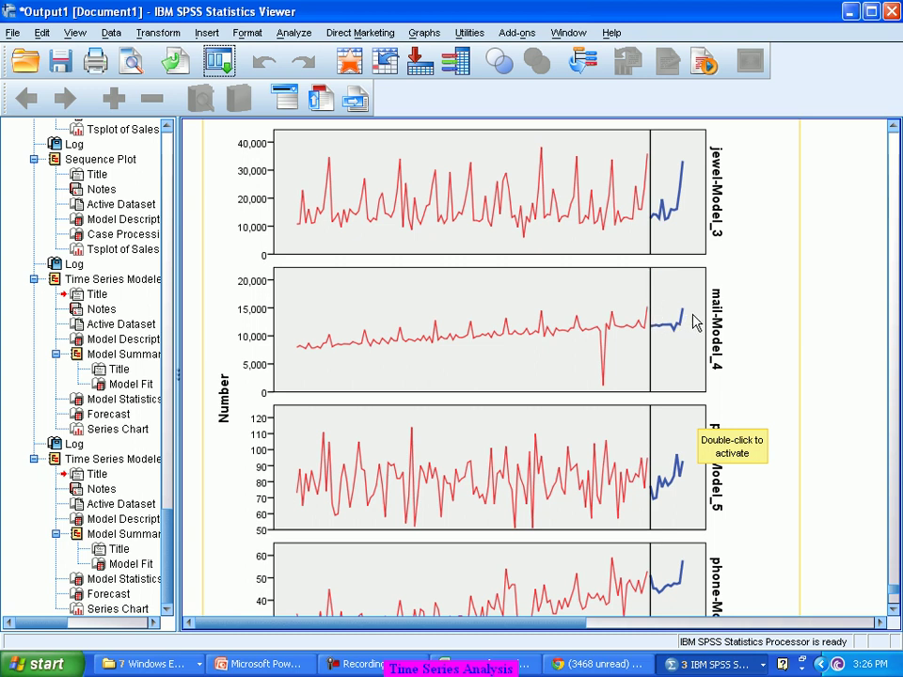
scroll(692, 321, "down", 3)
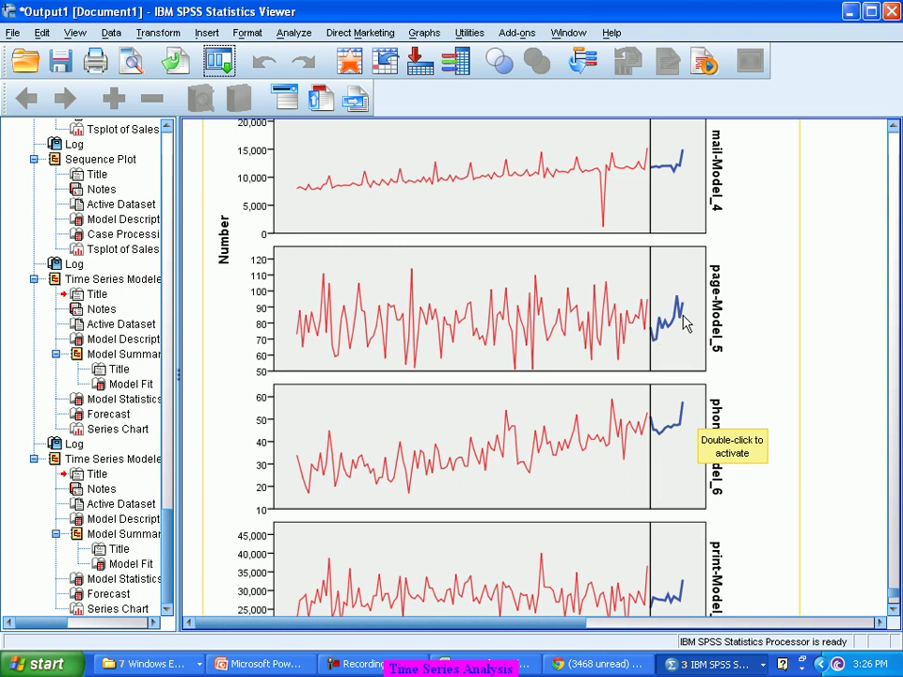
scroll(684, 322, "down", 3)
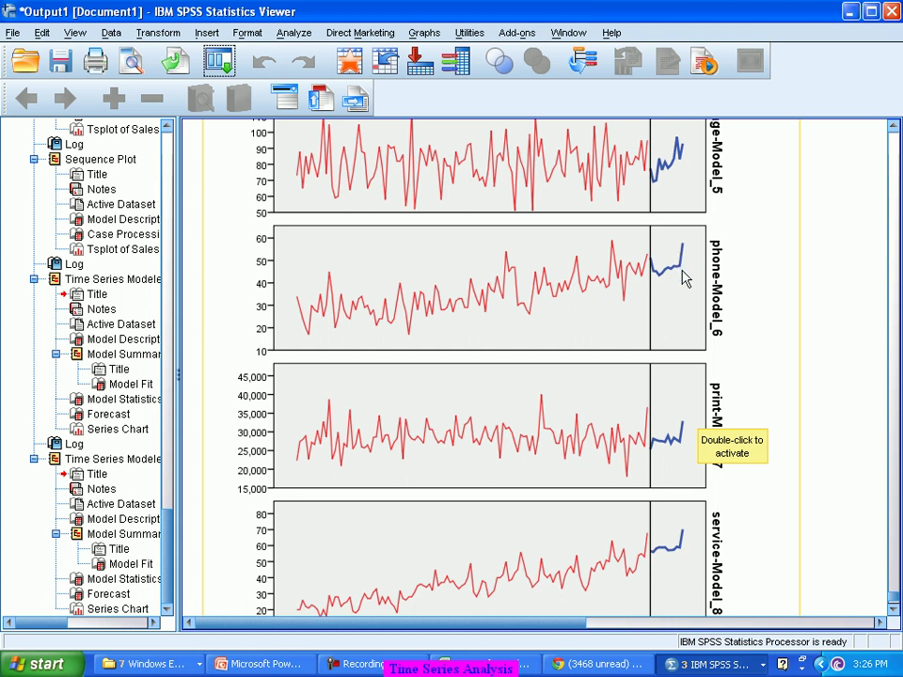
scroll(684, 280, "down", 3)
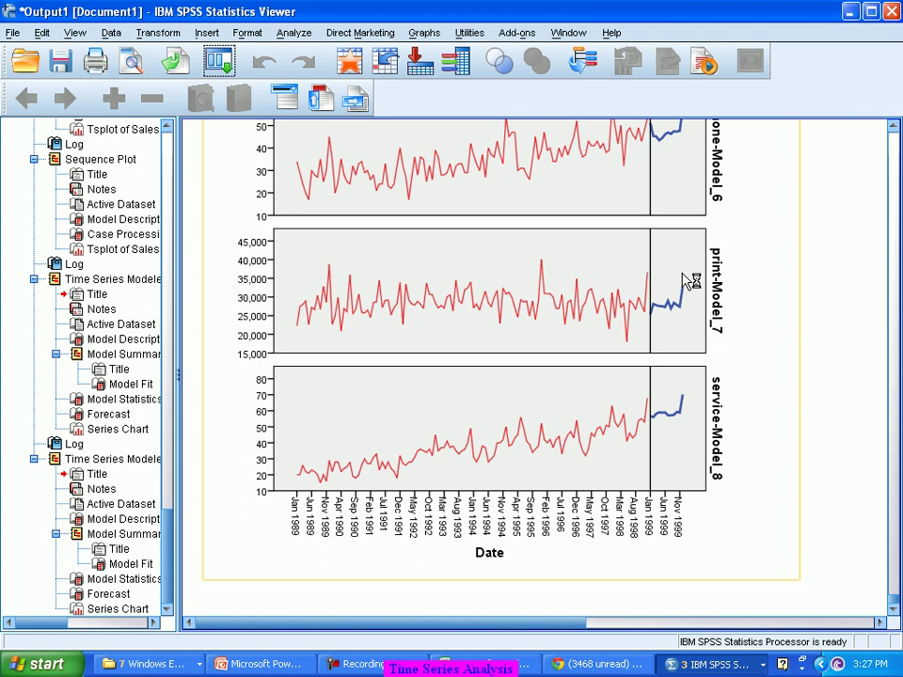
- Review the model types, the exported model file path in the log, and the forecast table for the eight series
scroll(684, 281, "up", 9)
scroll(684, 280, "up", 15)
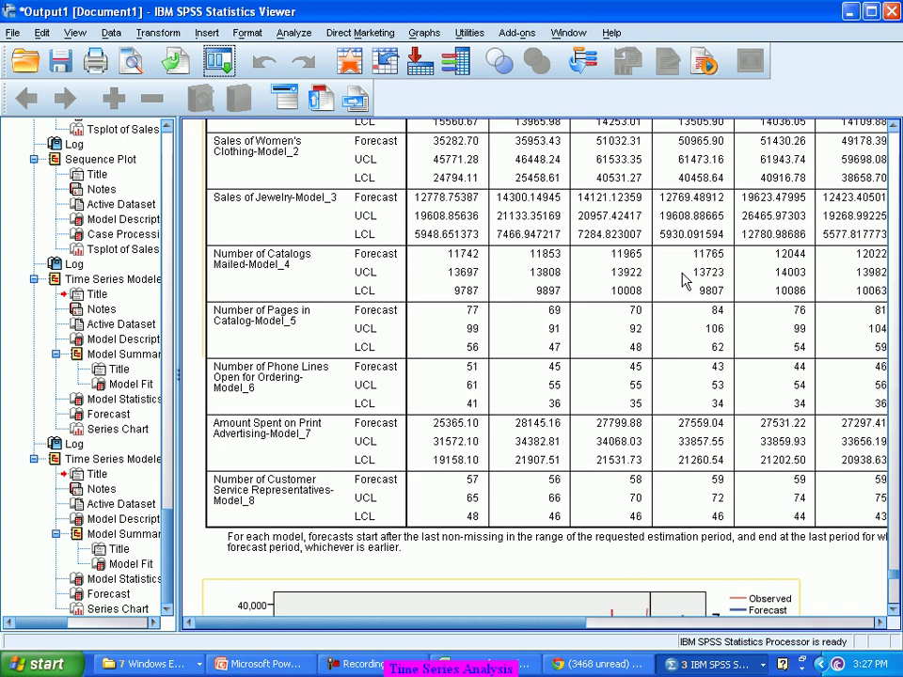
scroll(684, 280, "up", 3)
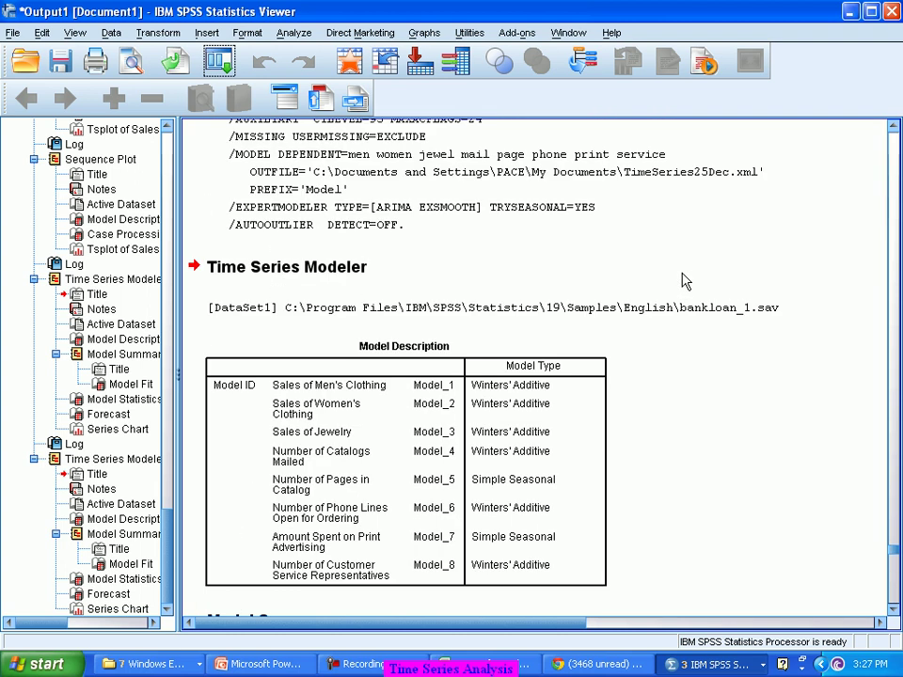
scroll(684, 280, "up", 3)
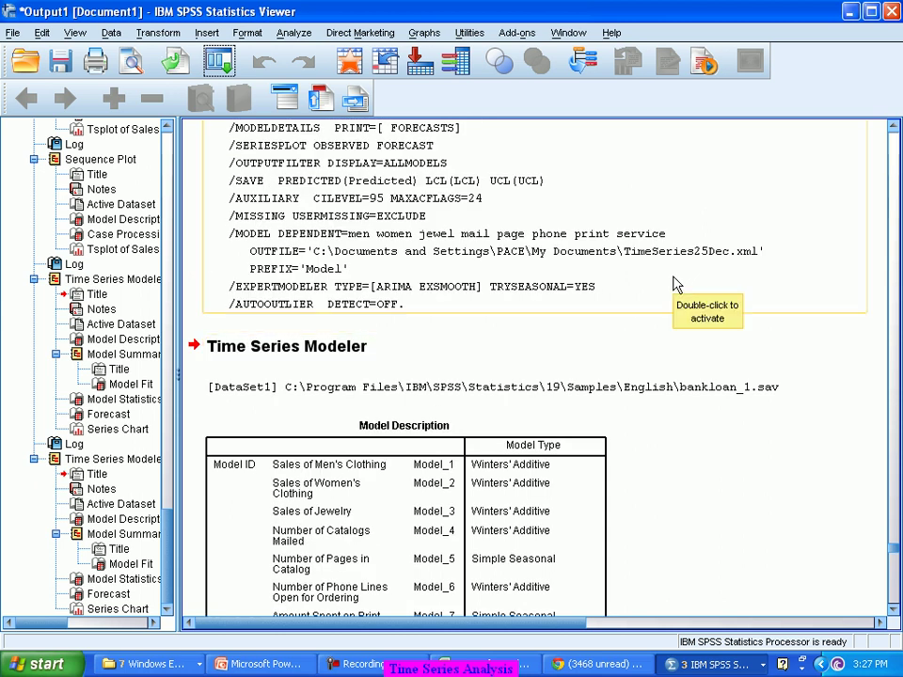
scroll(674, 285, "down", 15)
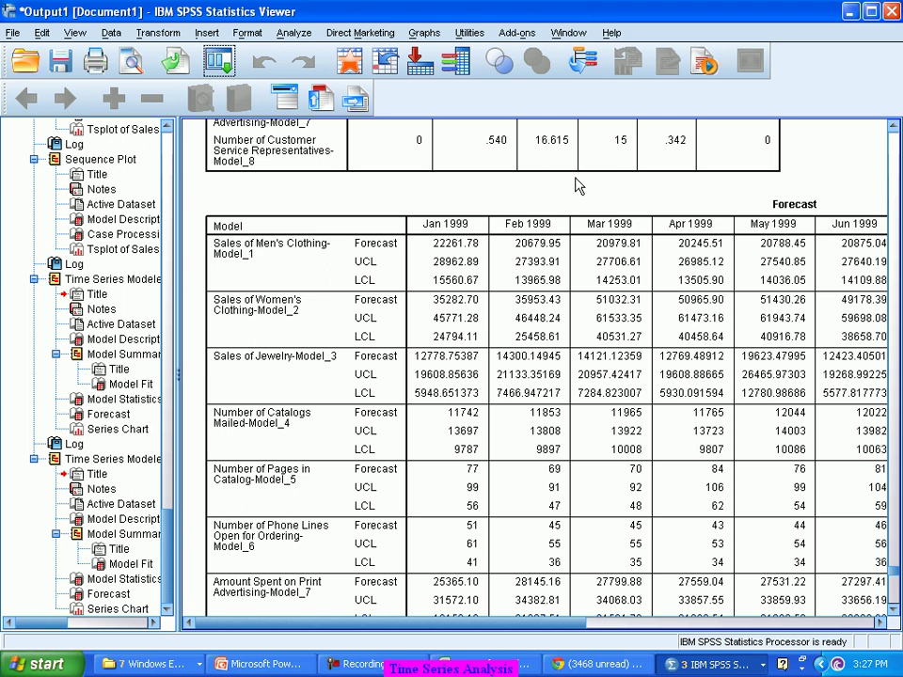
left_click(27, 62)
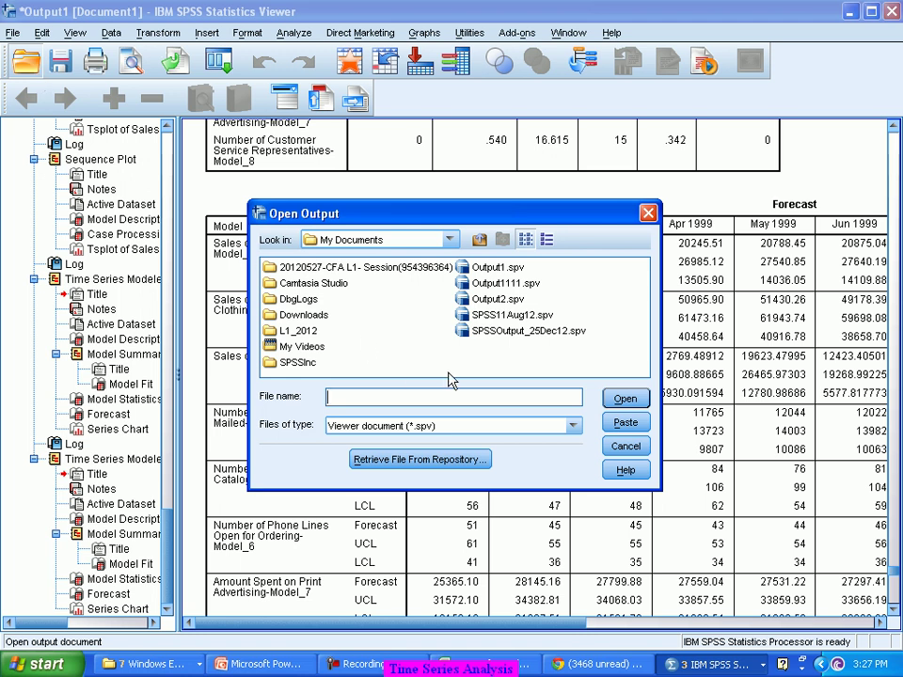
left_click(624, 446)
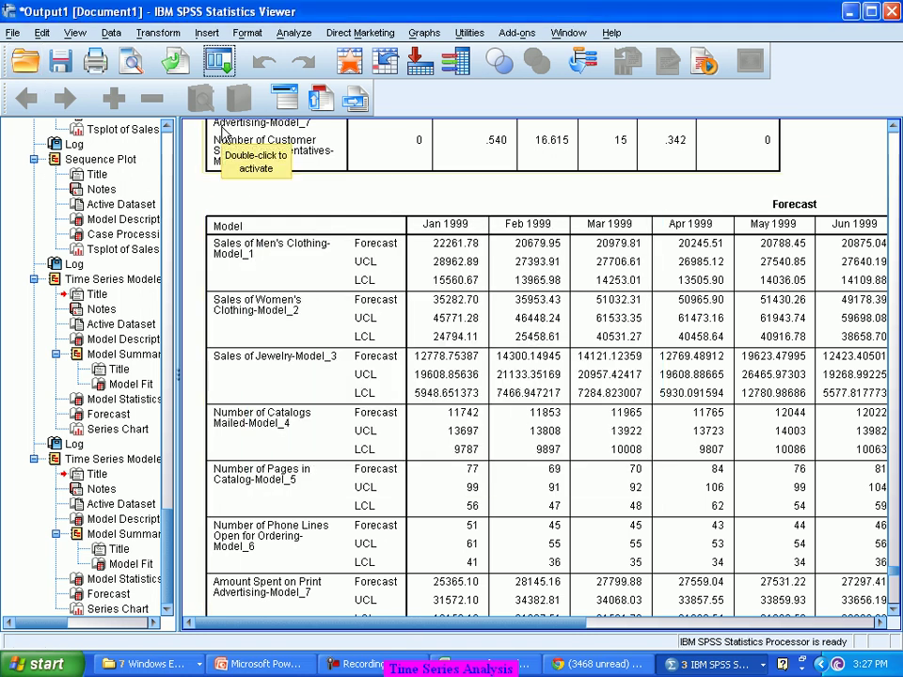
- Start Apply Time Series Models and load TimeSeries25Dec.xml from My Documents as the model file
left_click(290, 34)
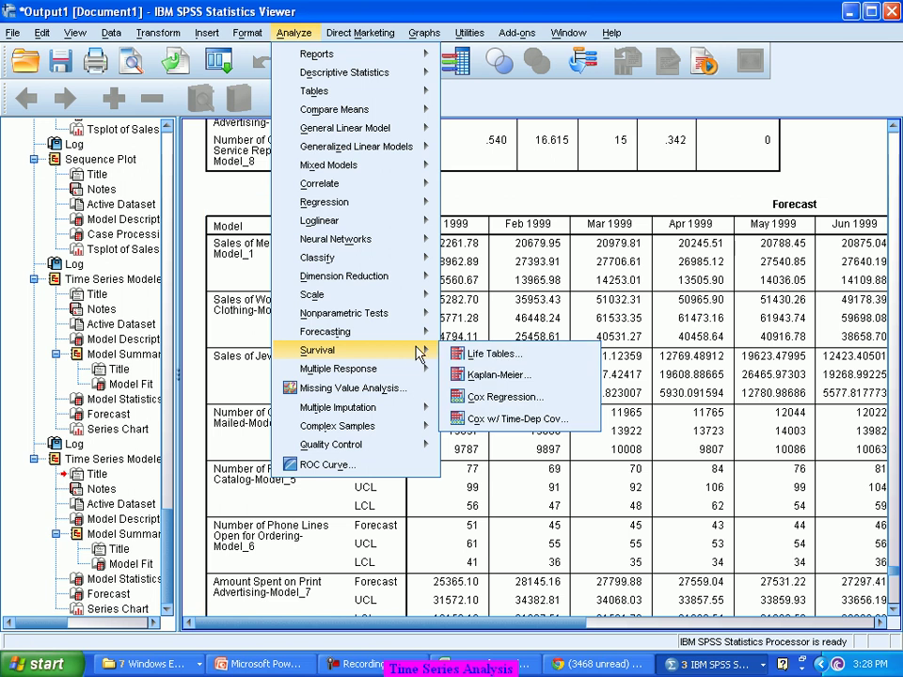
mouse_move(411, 334)
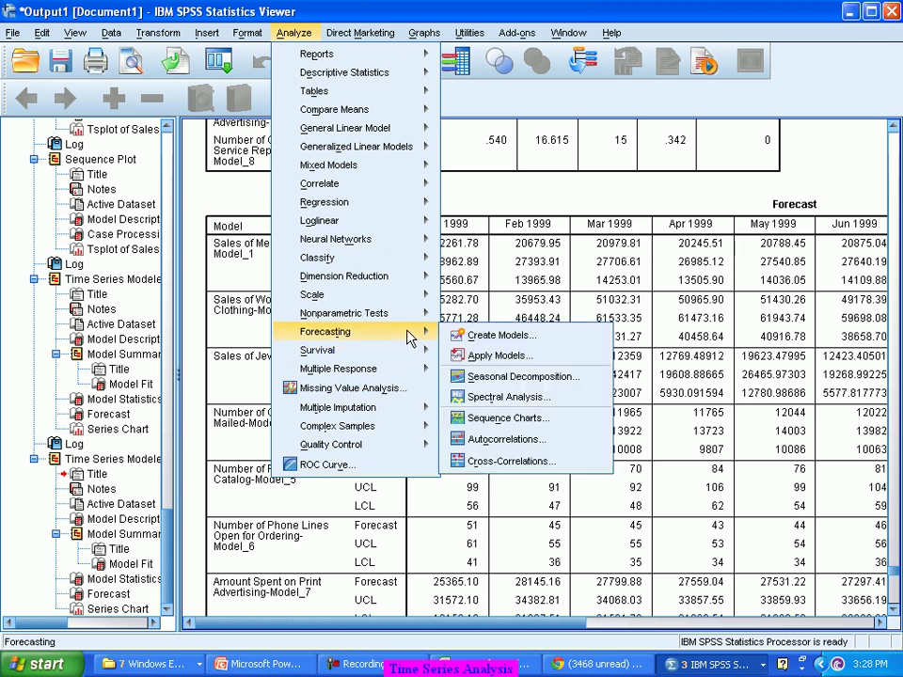
left_click(500, 357)
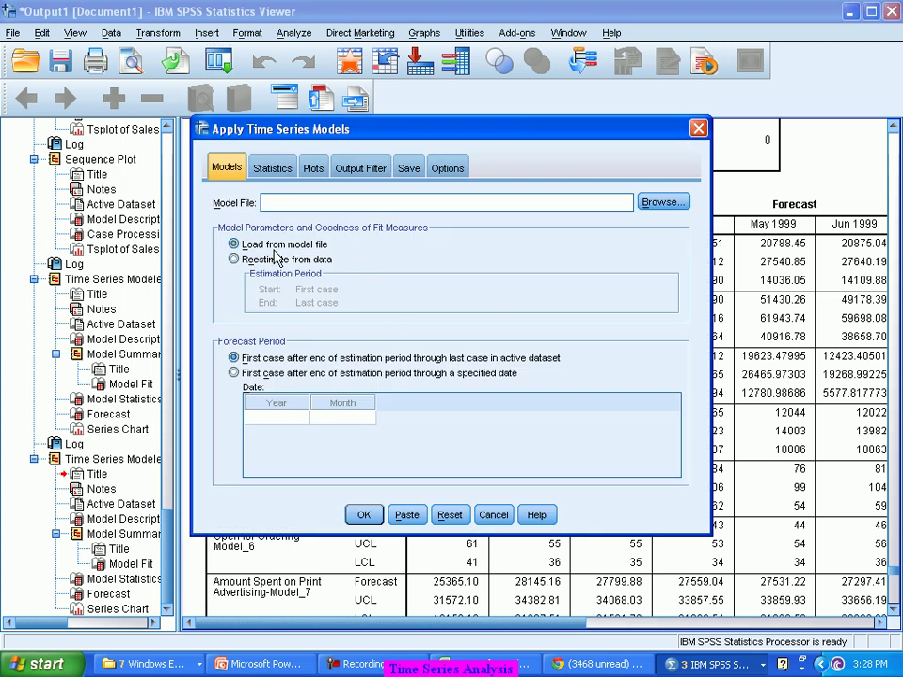
left_click(670, 205)
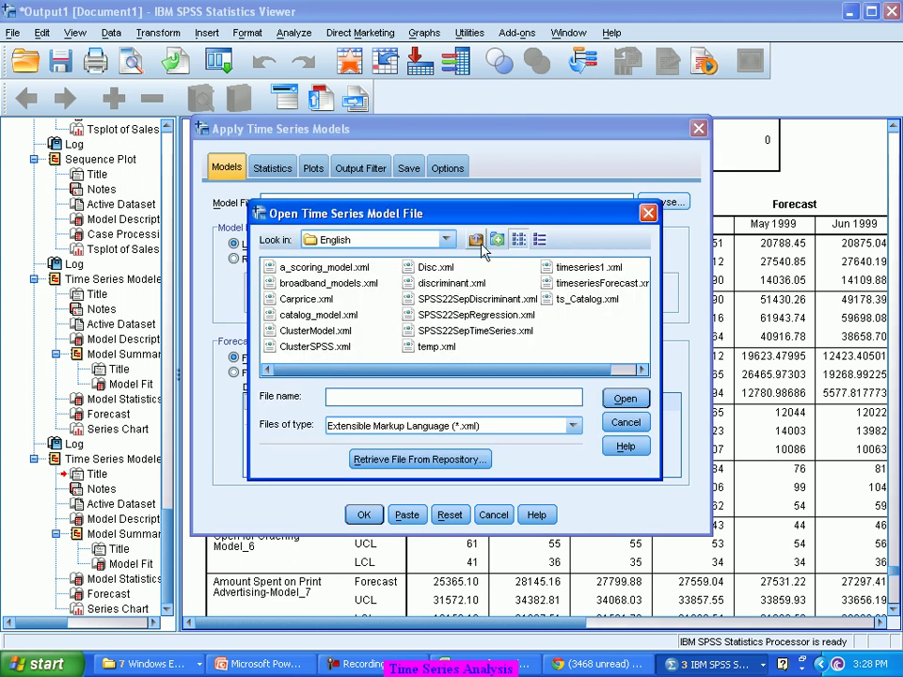
left_click(449, 241)
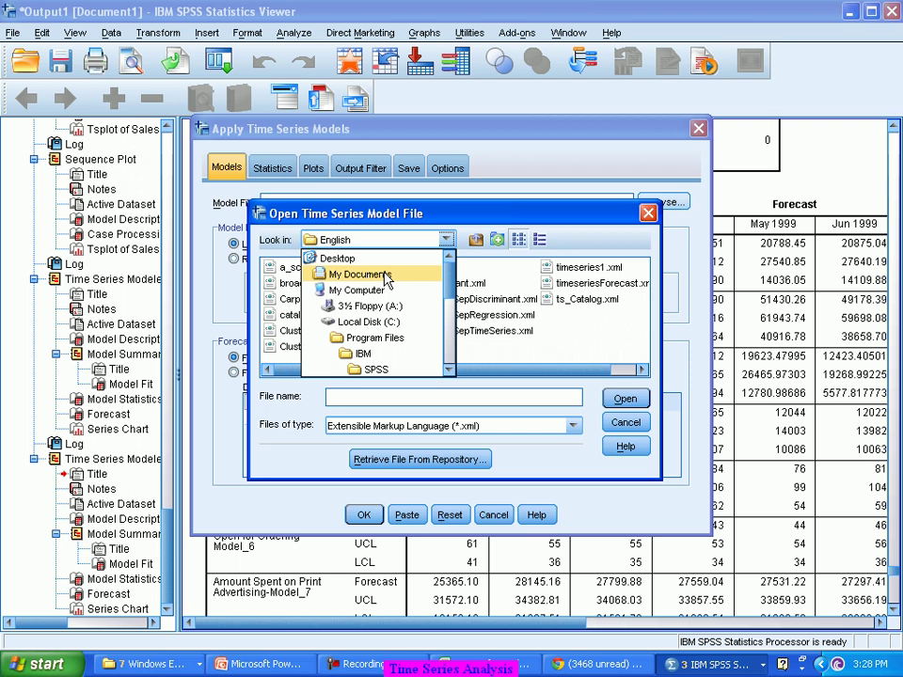
left_click(358, 275)
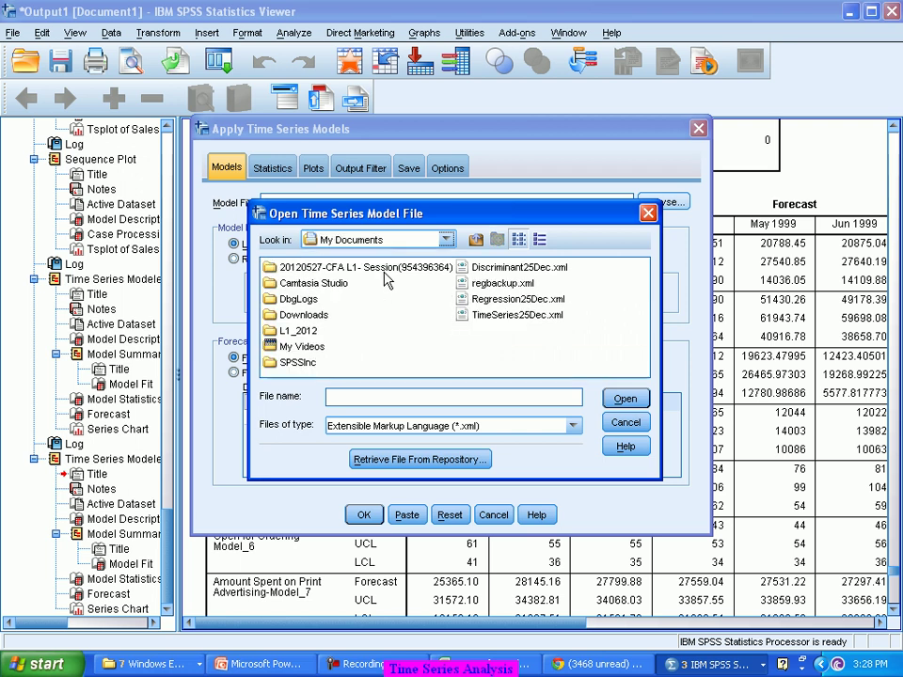
left_click(536, 318)
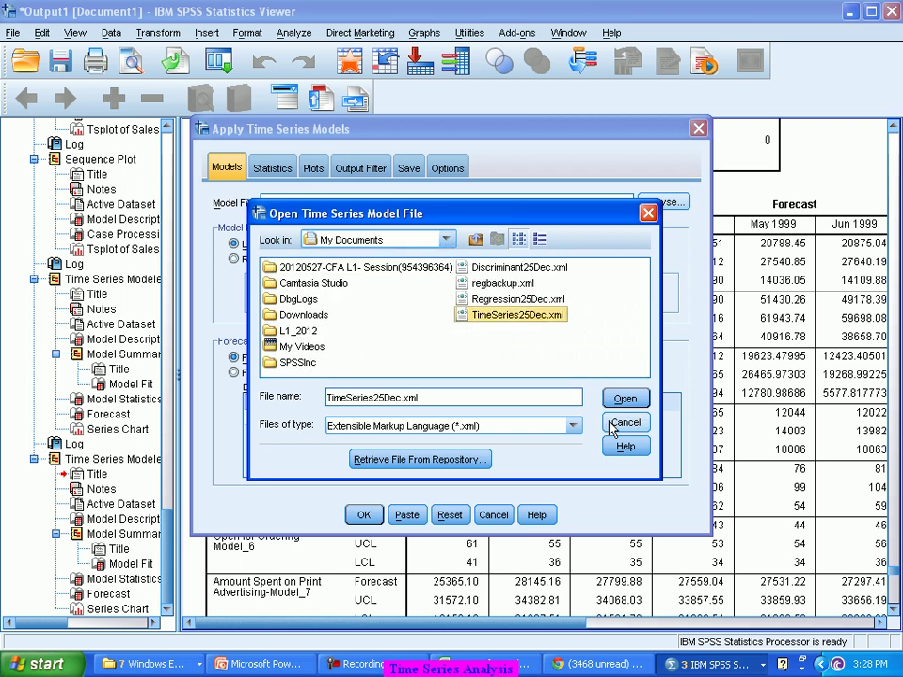
left_click(645, 400)
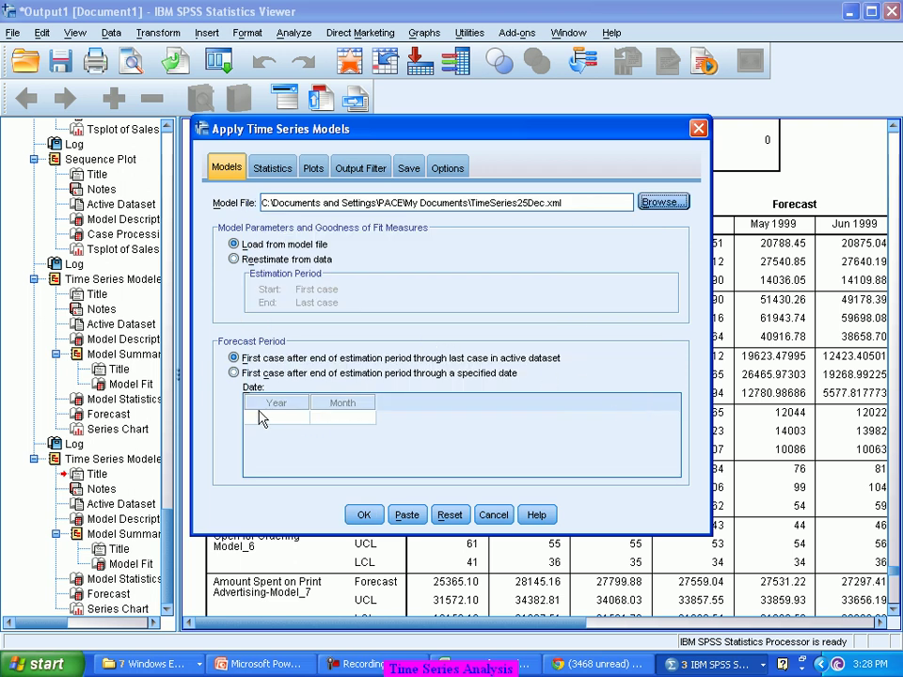
- Set the forecast period to end at year 2000, month 12, and run the saved models
left_click(253, 374)
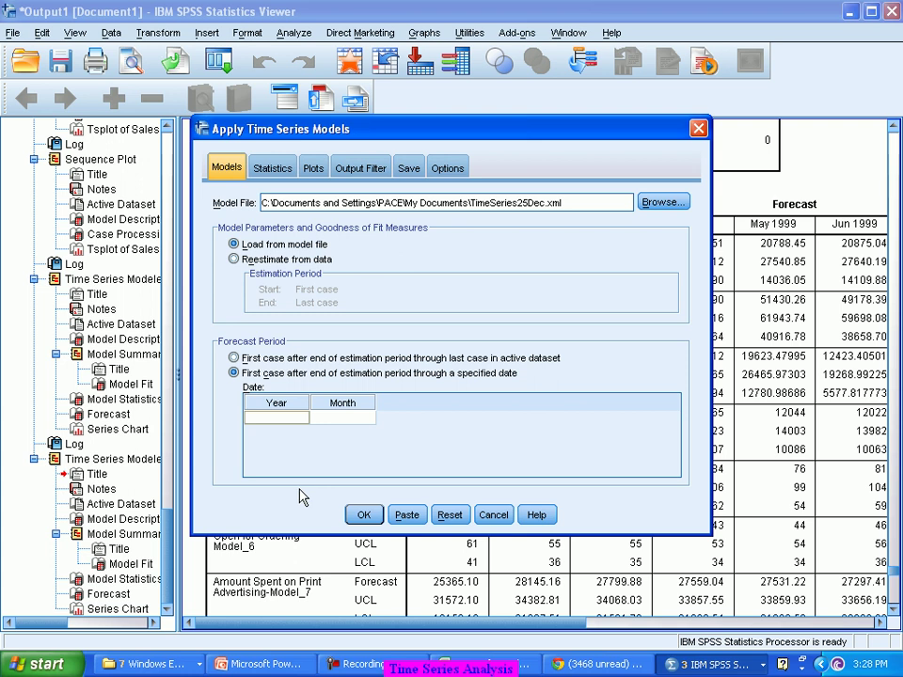
type("2000")
key("Return")
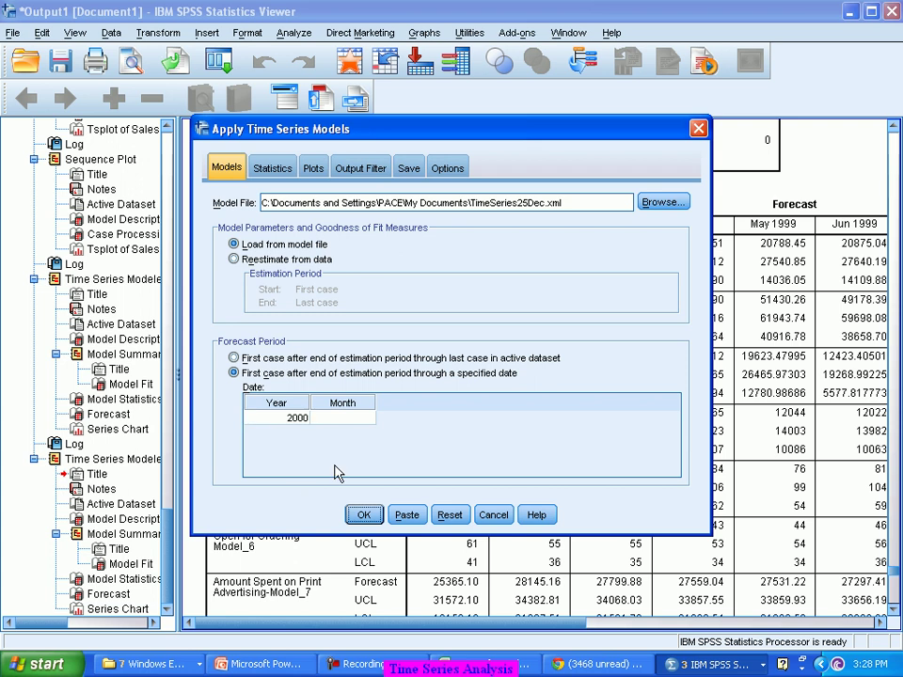
left_click(370, 419)
type("12")
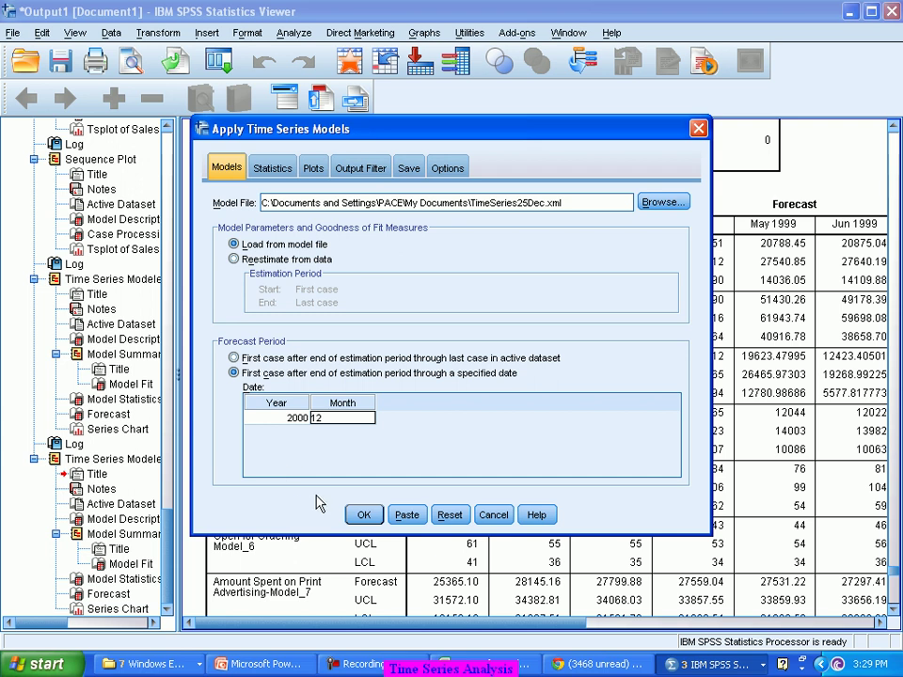
left_click(361, 516)
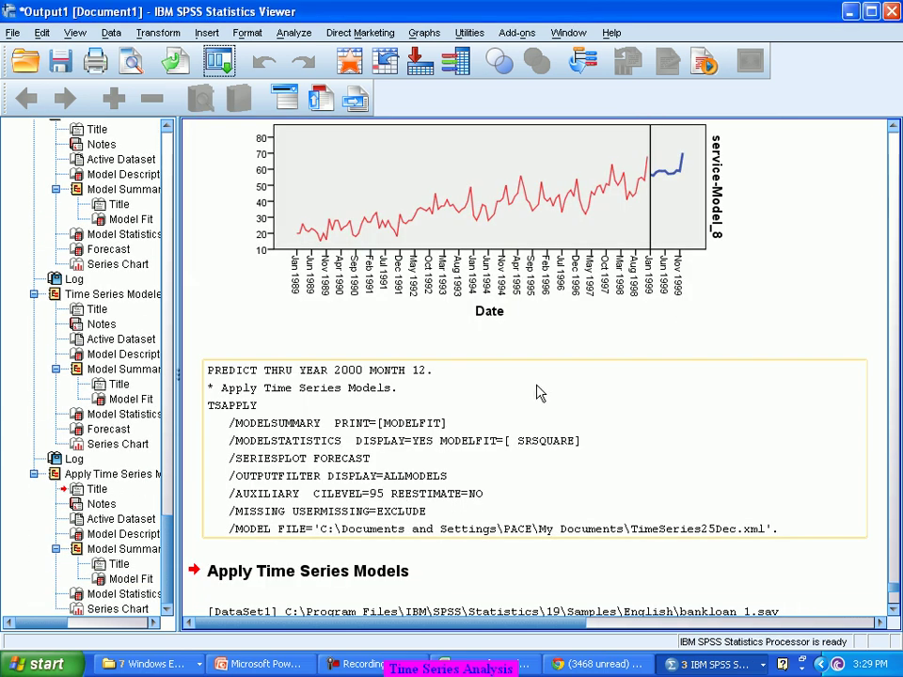
- Examine the applied models' descriptions, fit statistics, Ljung-Box results and forecast charts through December 2000
scroll(527, 339, "down", 8)
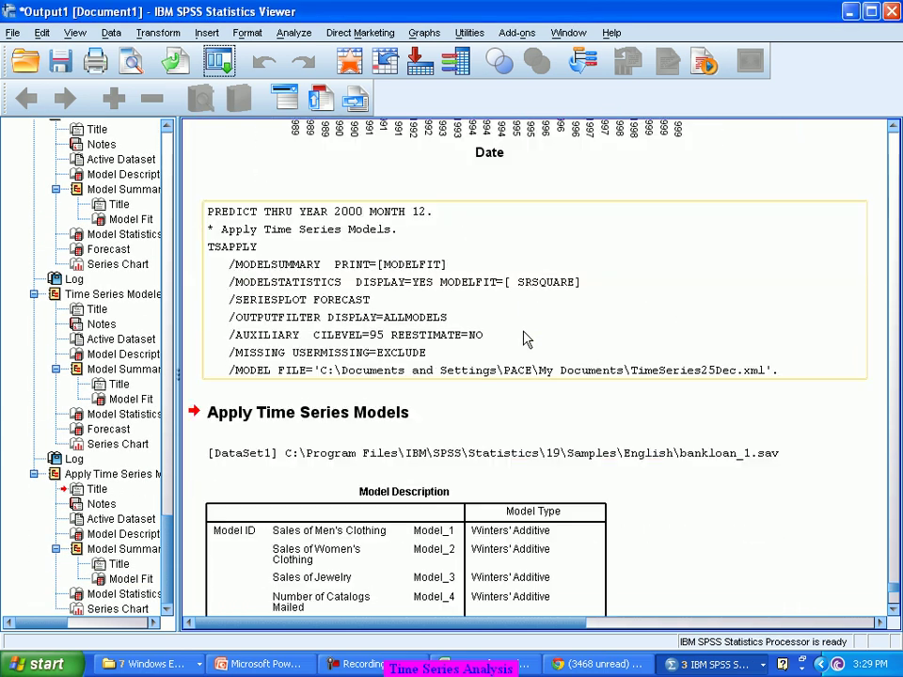
scroll(519, 343, "down", 3)
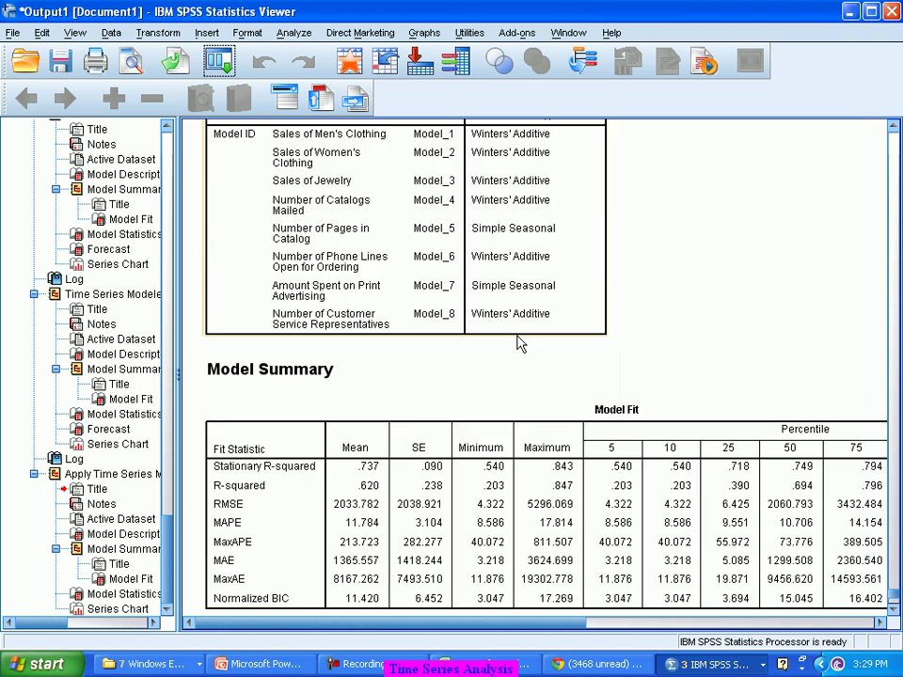
scroll(520, 343, "down", 14)
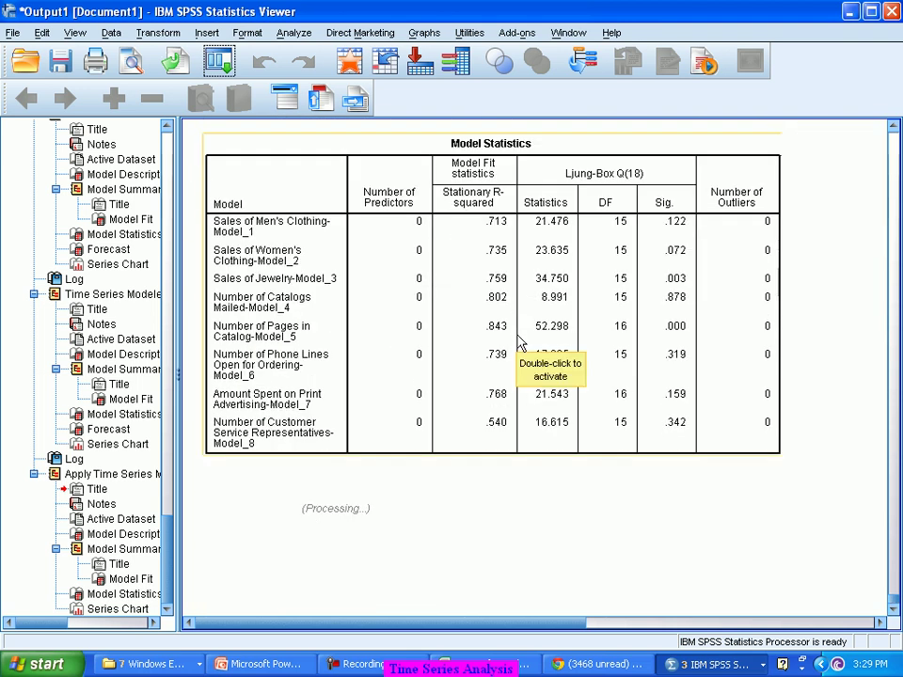
scroll(518, 344, "down", 7)
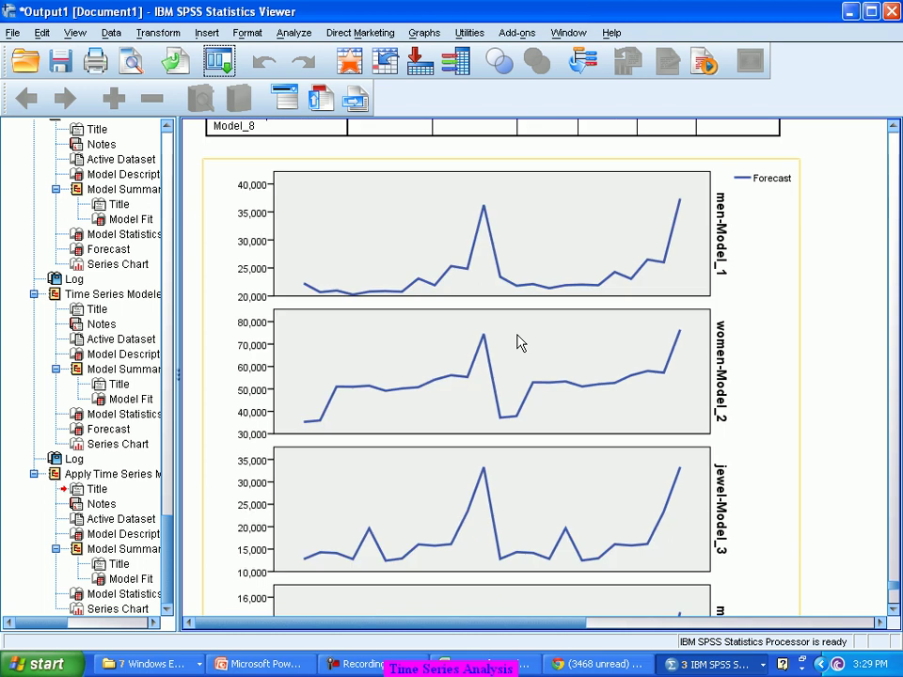
scroll(516, 345, "down", 13)
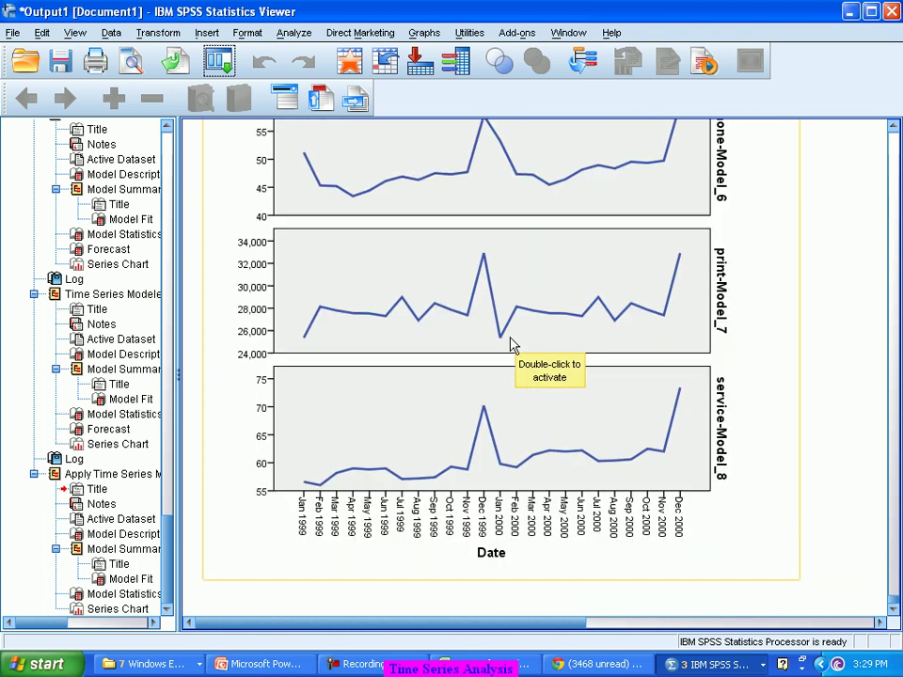
scroll(512, 346, "up", 10)
scroll(509, 346, "down", 7)
scroll(663, 485, "up", 5)
scroll(663, 485, "up", 20)
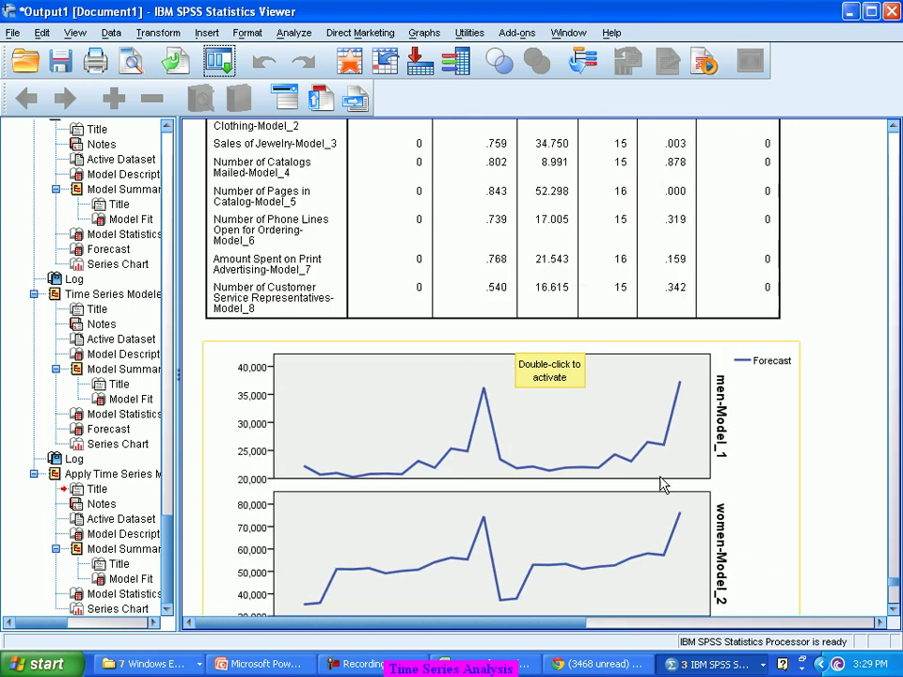
- Reopen Apply Time Series Models and turn on the display of forecasts in the output
left_click(217, 61)
left_click(249, 95)
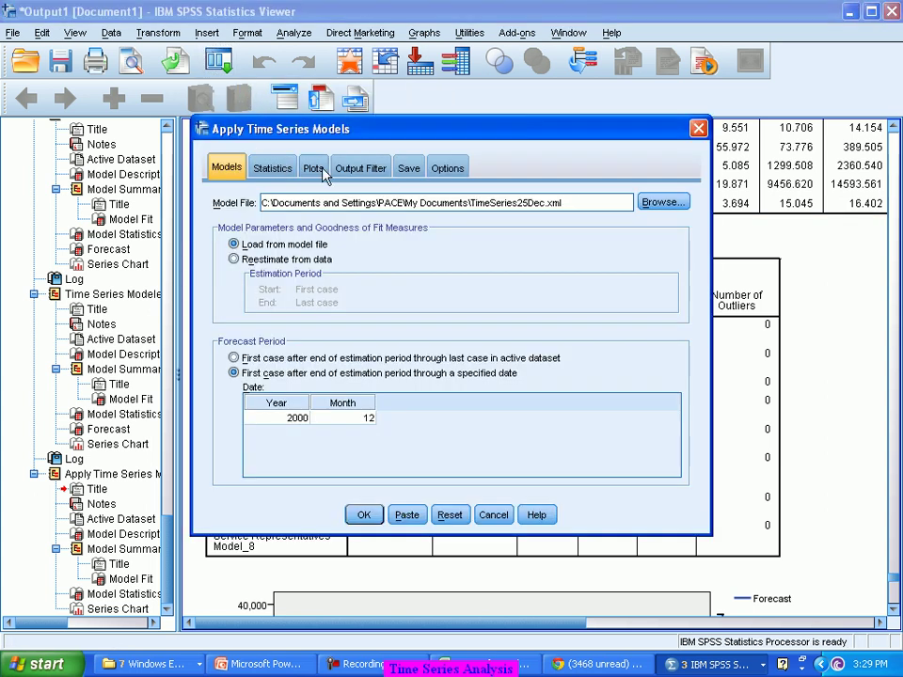
left_click(273, 169)
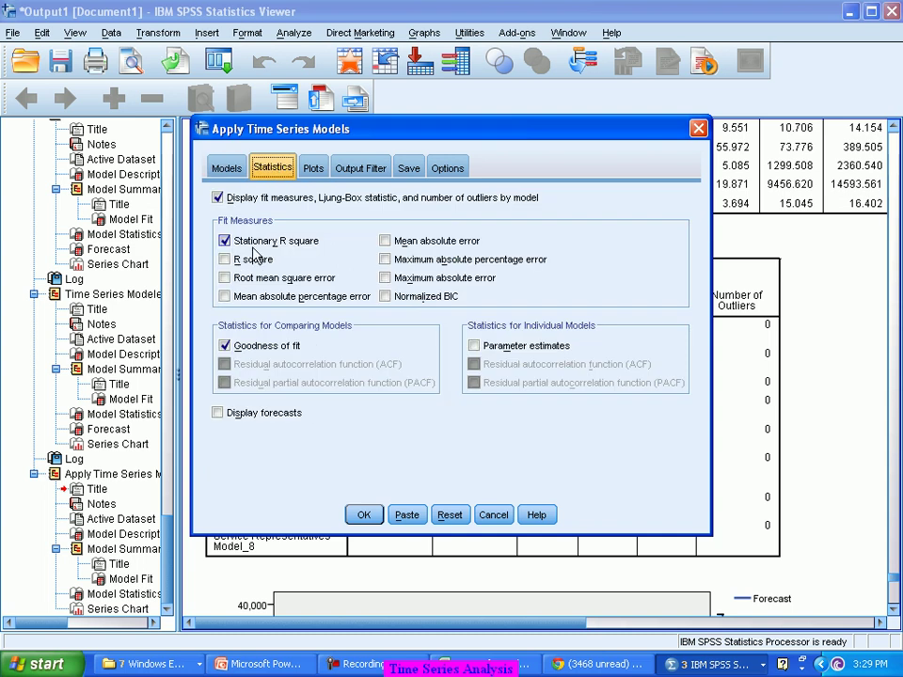
left_click(269, 414)
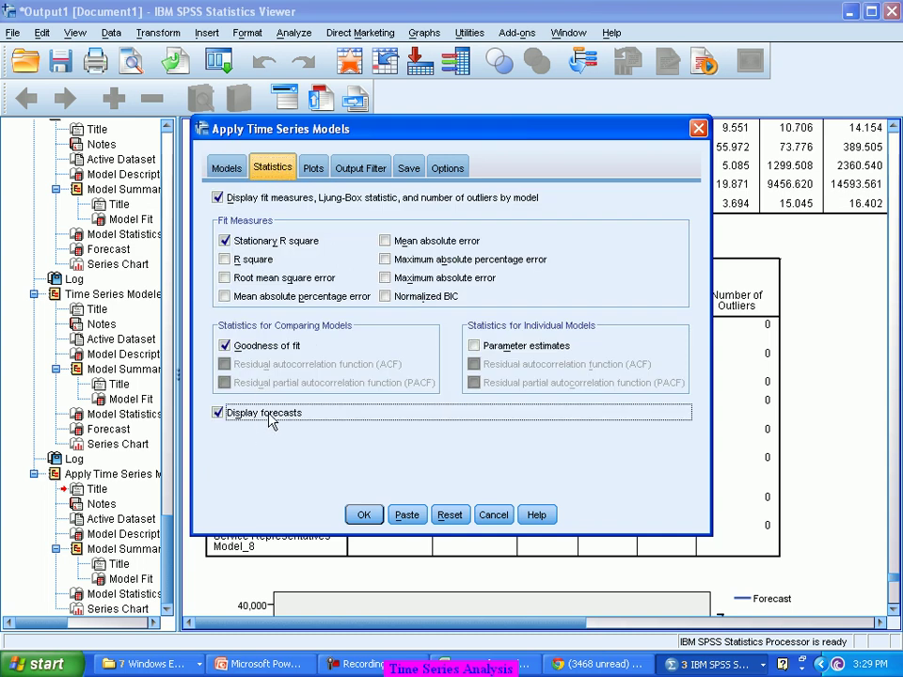
- Save the predicted values and the lower and upper confidence limits as variables, and rerun the applied models
left_click(411, 170)
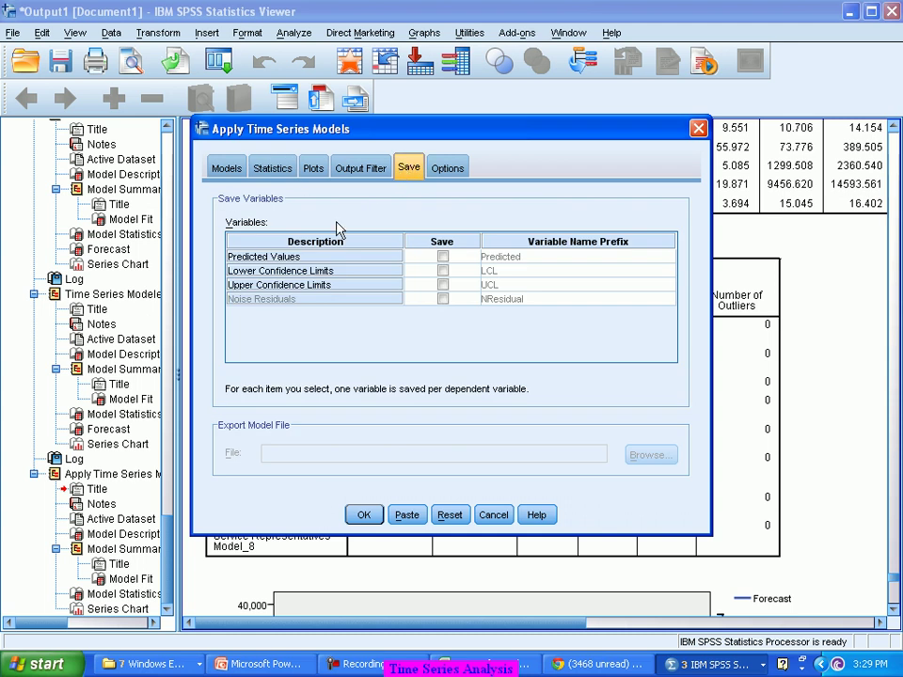
left_click(443, 258)
left_click(443, 270)
left_click(443, 284)
left_click(365, 515)
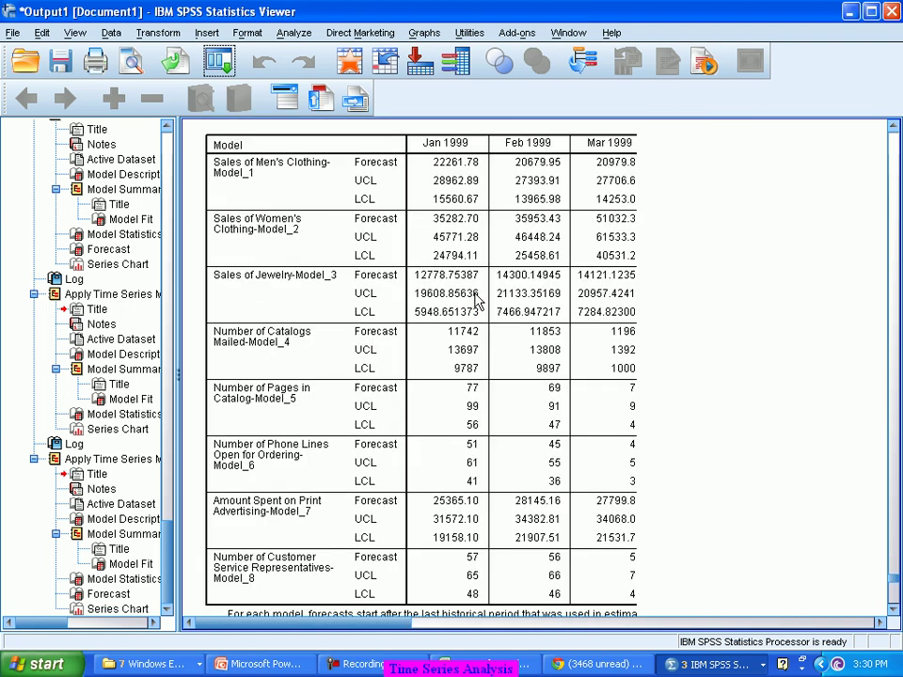
- Read the monthly forecasts and confidence limits in the new forecast table from January 1999 through December 2000
scroll(475, 301, "up", 5)
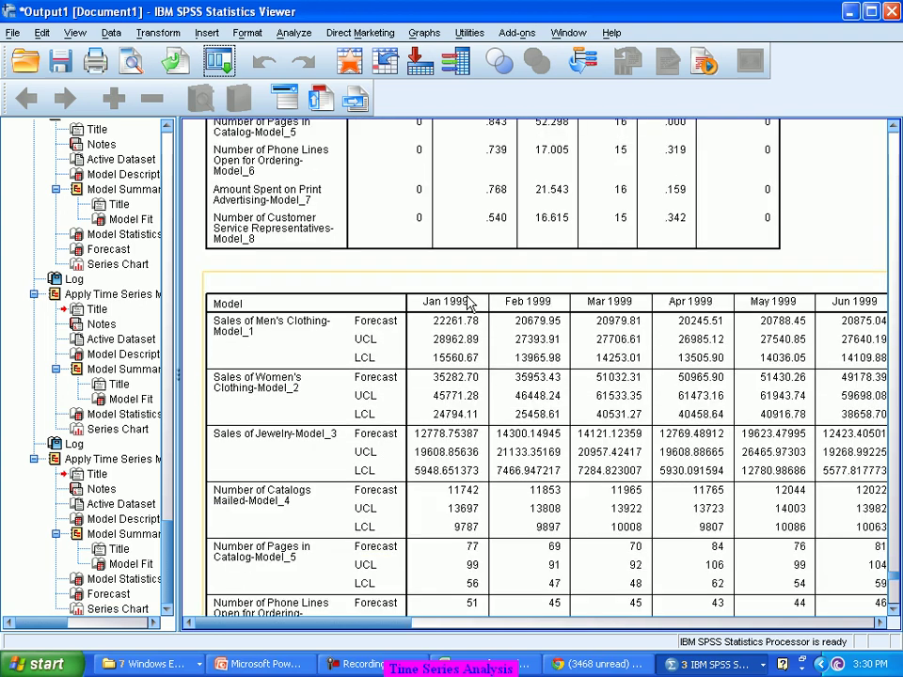
left_click_drag(355, 616, 579, 674)
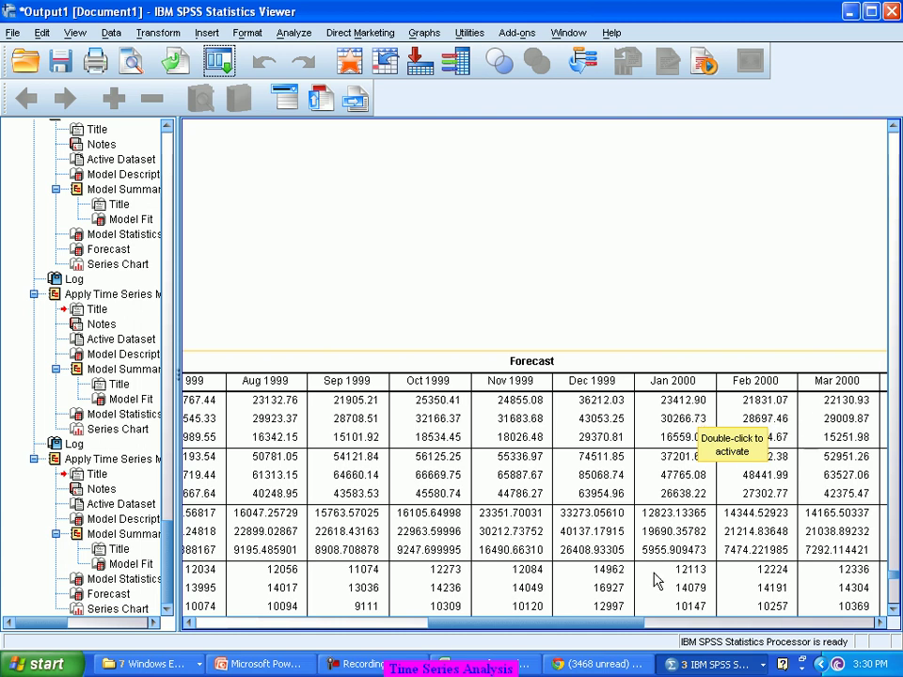
left_click_drag(621, 626, 852, 676)
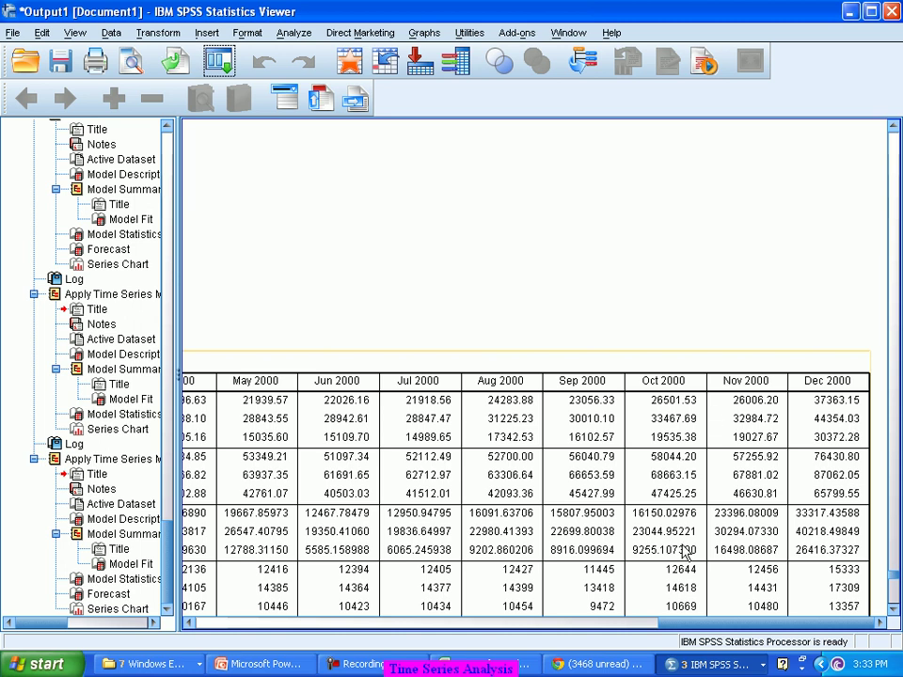
left_click(683, 670)
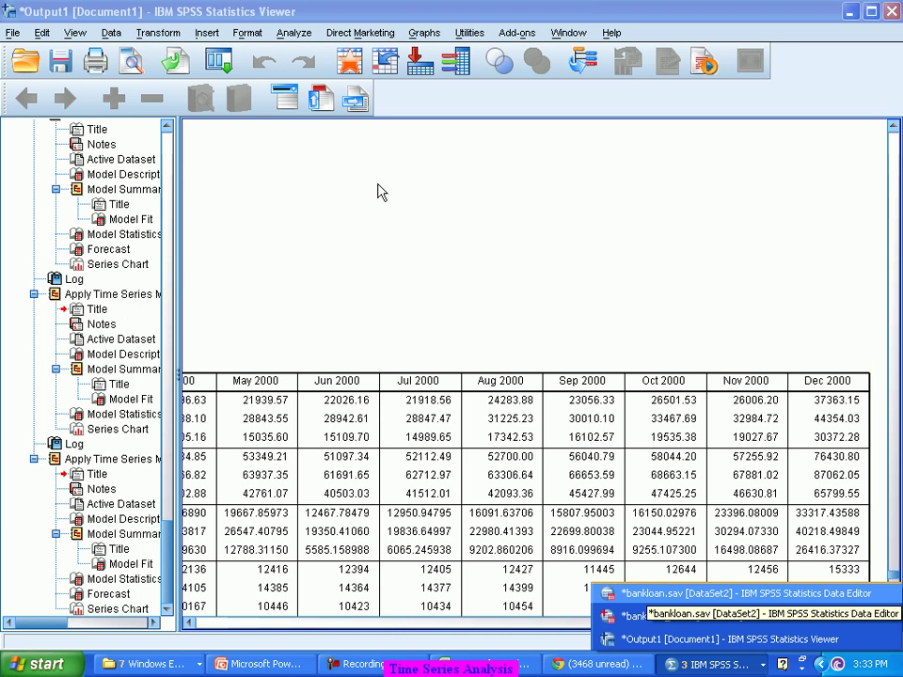
left_click(231, 70)
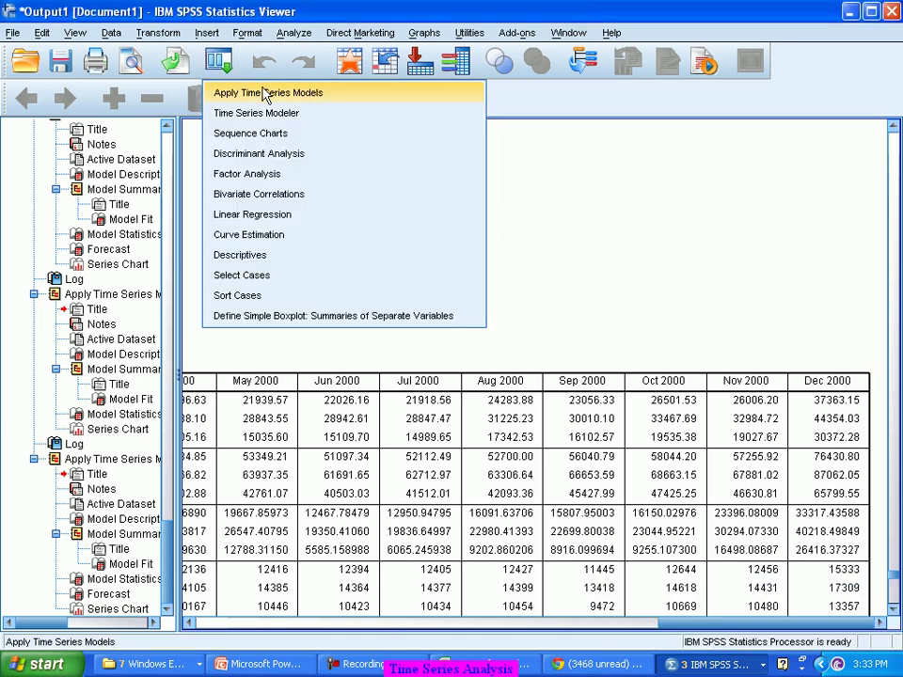
left_click(265, 95)
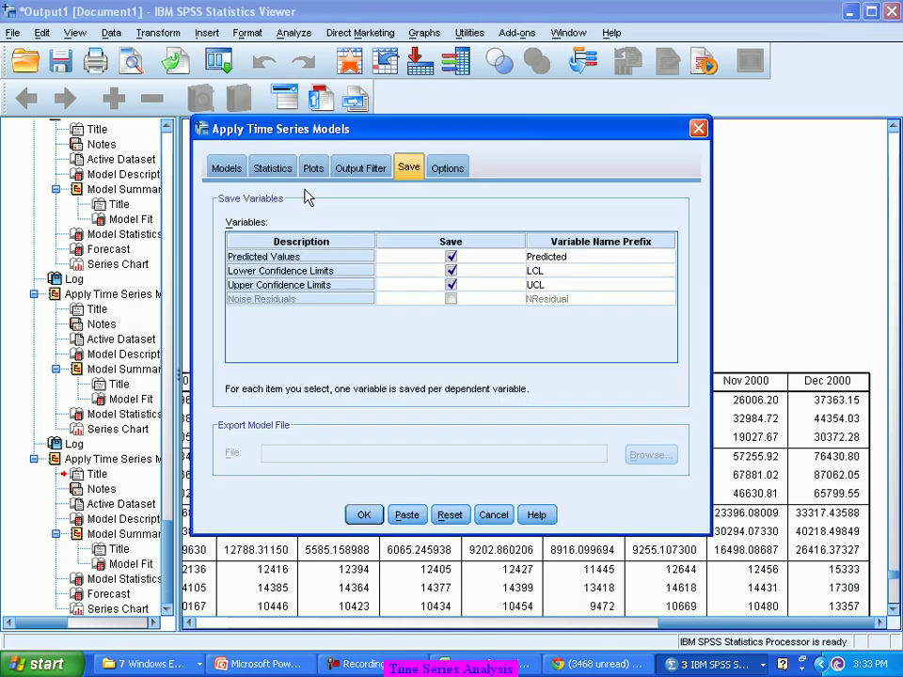
left_click(699, 128)
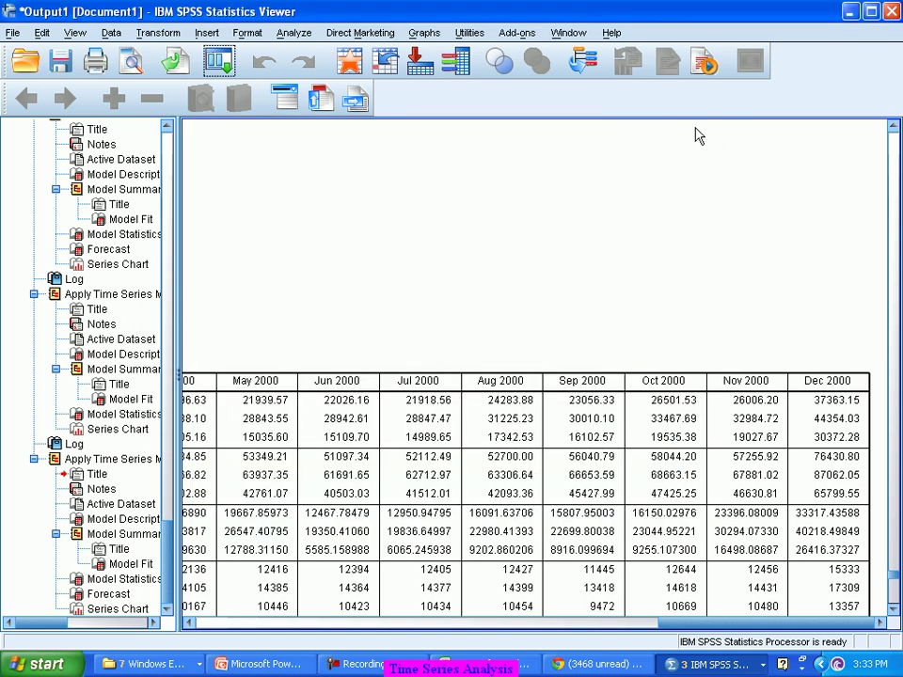
- Reopen the Time Series Modeler and change the modelling method to ARIMA for the existing dependent variables
left_click(224, 64)
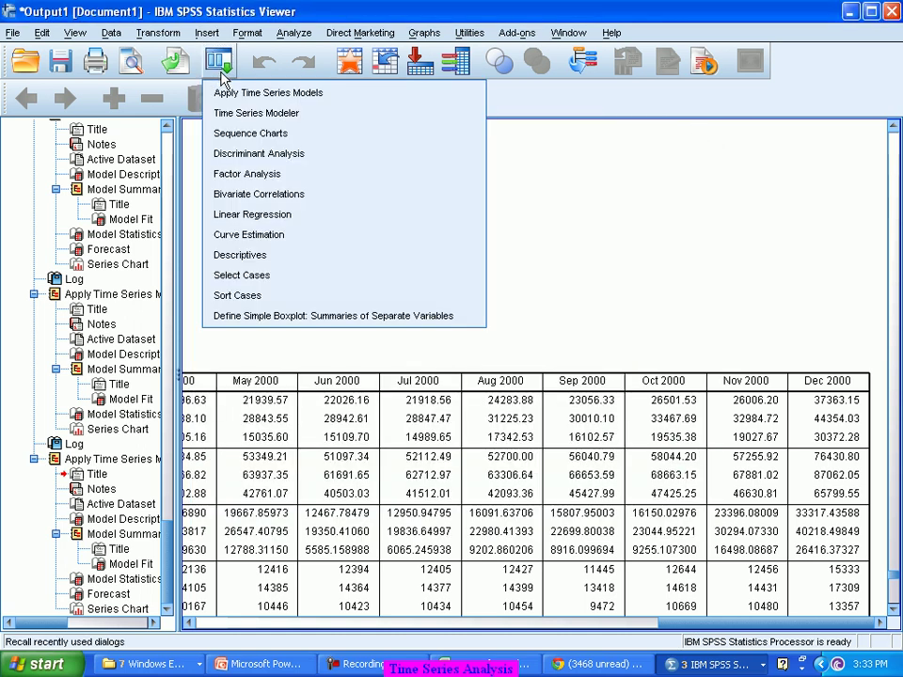
left_click(270, 112)
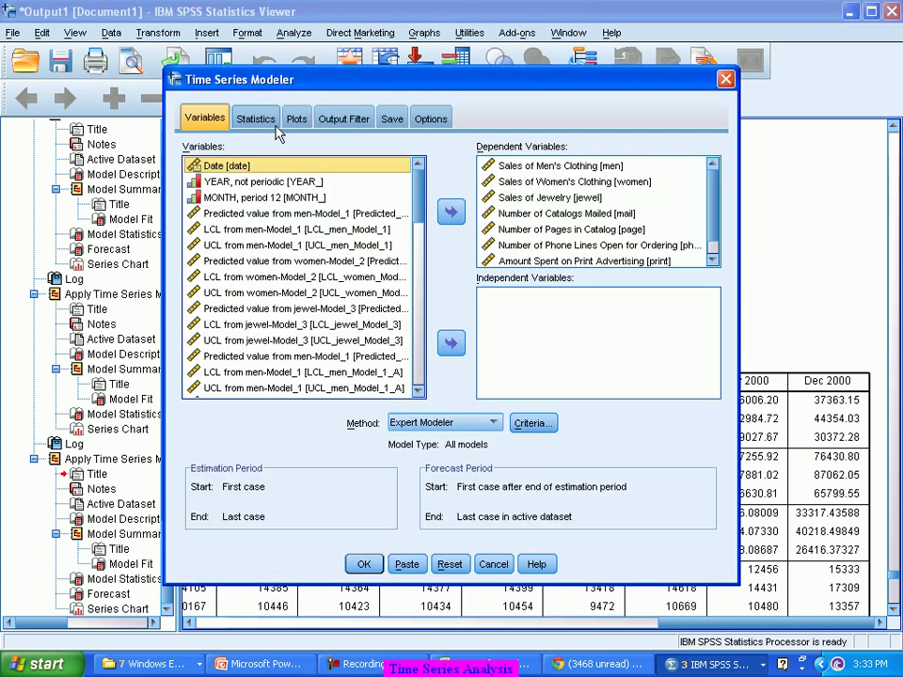
left_click(489, 422)
left_click(467, 471)
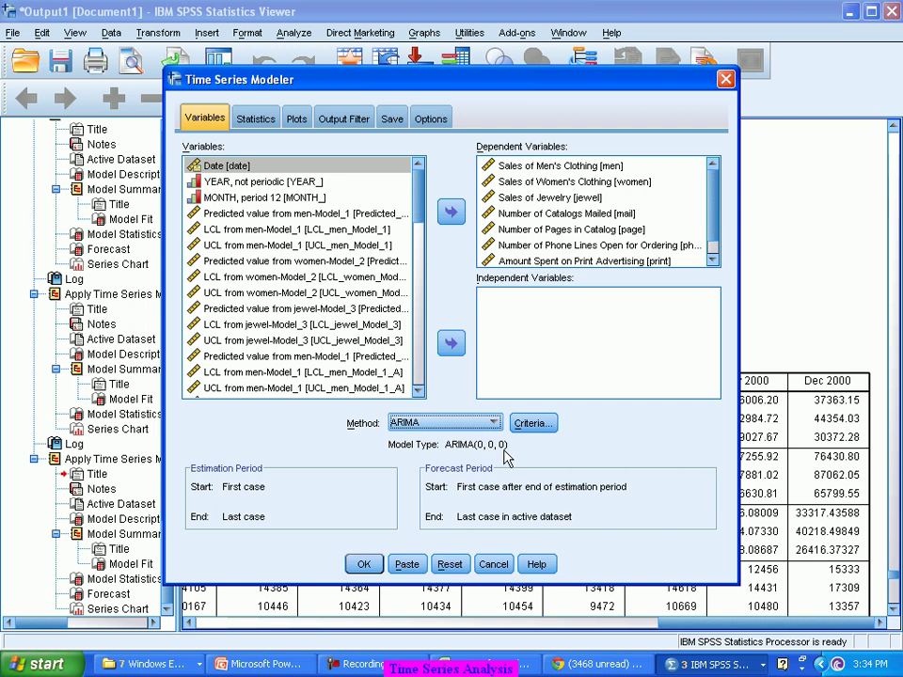
- Set the nonseasonal autoregressive and moving average orders to 2 in the ARIMA criteria, and run the models
left_click(529, 425)
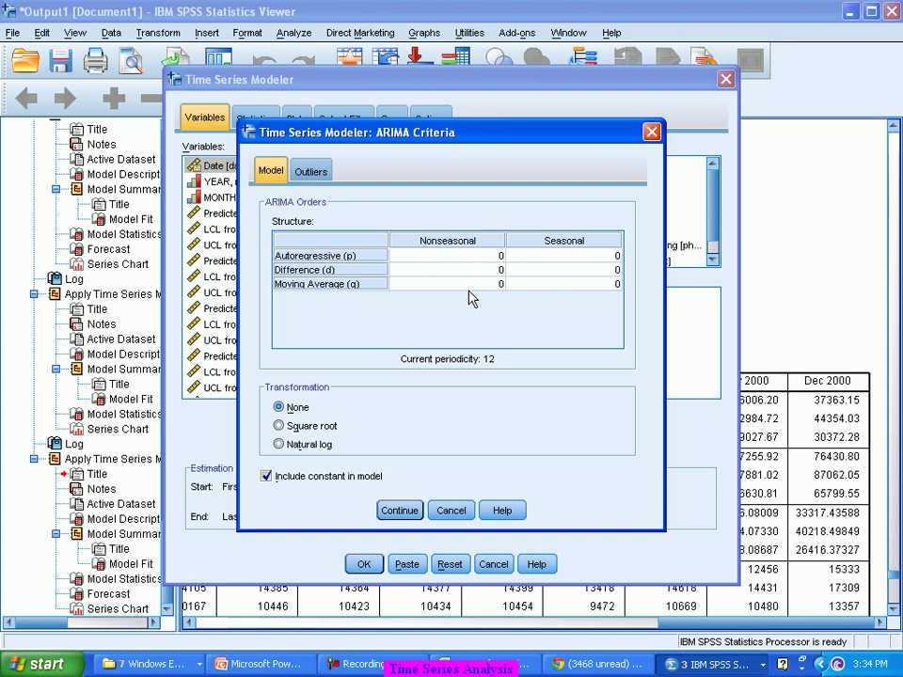
left_click(478, 260)
type("2")
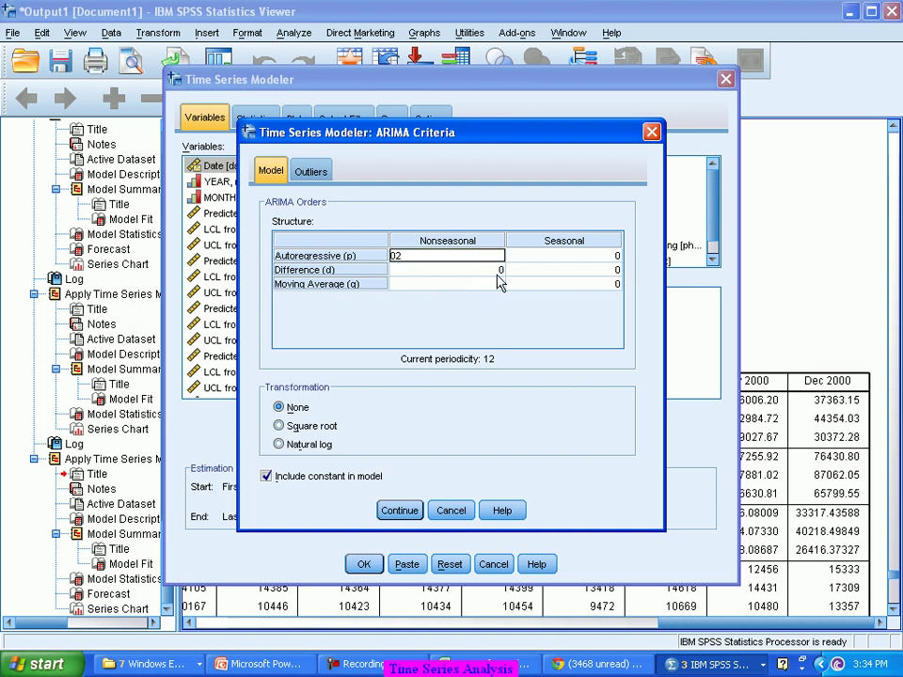
key("Tab")
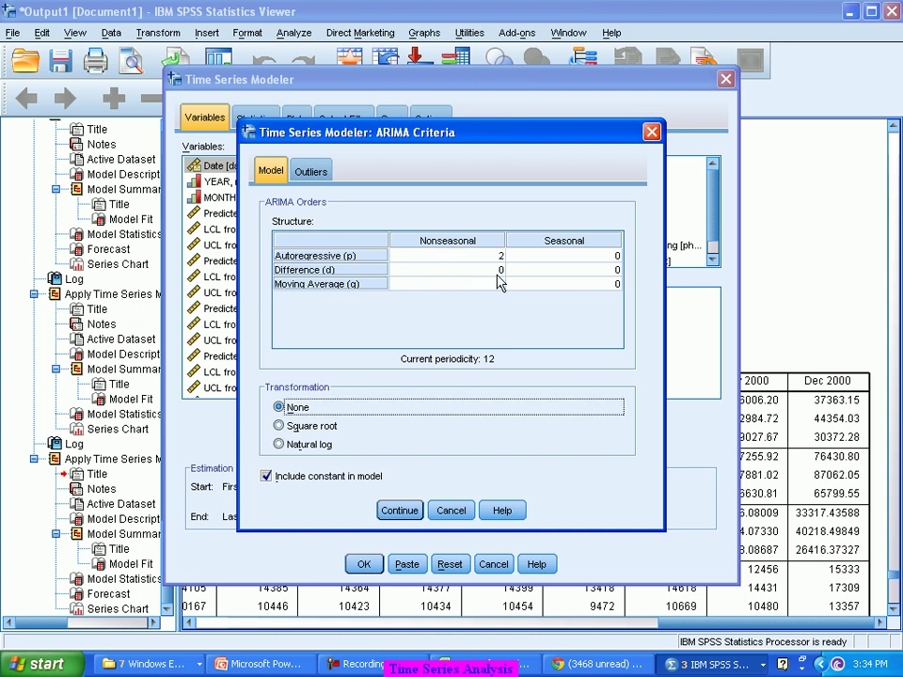
left_click(500, 285)
type("2")
key("Tab")
left_click(309, 172)
left_click(270, 171)
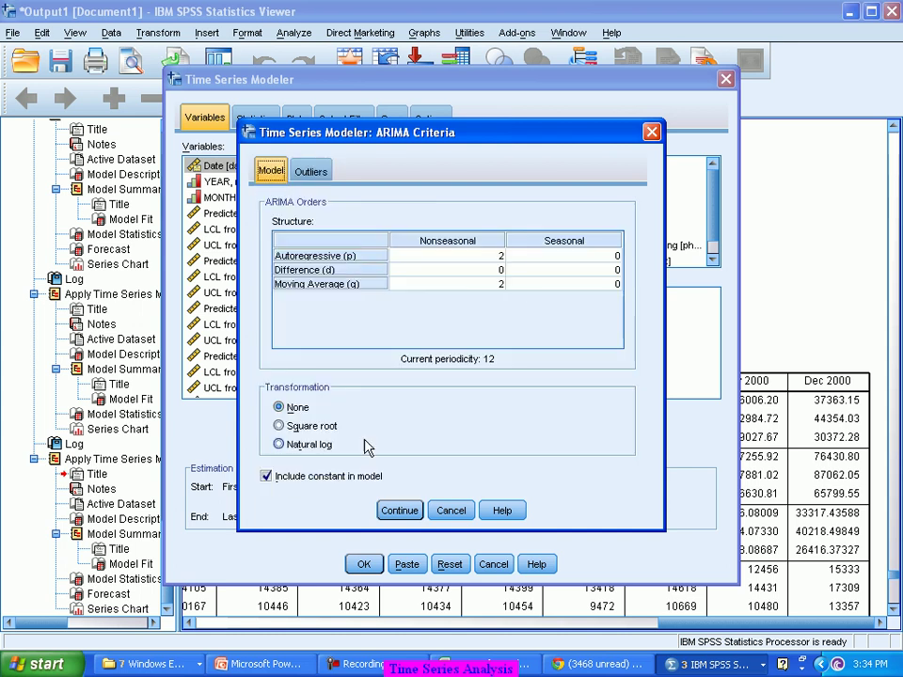
left_click(404, 511)
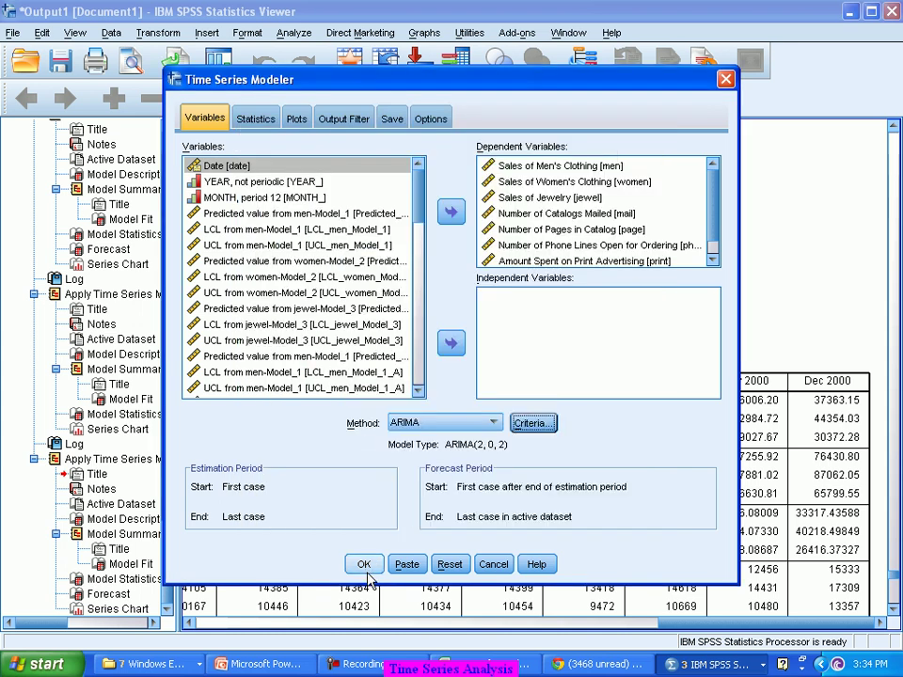
left_click(365, 566)
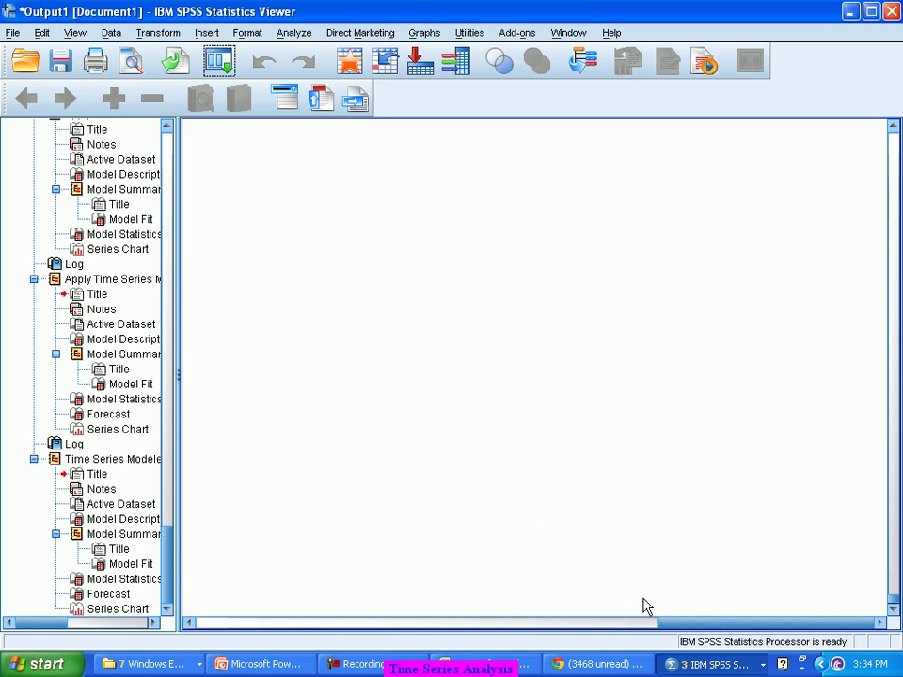
- Examine the model description, model fit and Ljung-Box statistics of the new ARIMA models
left_click_drag(681, 623, 205, 633)
scroll(421, 385, "up", 5)
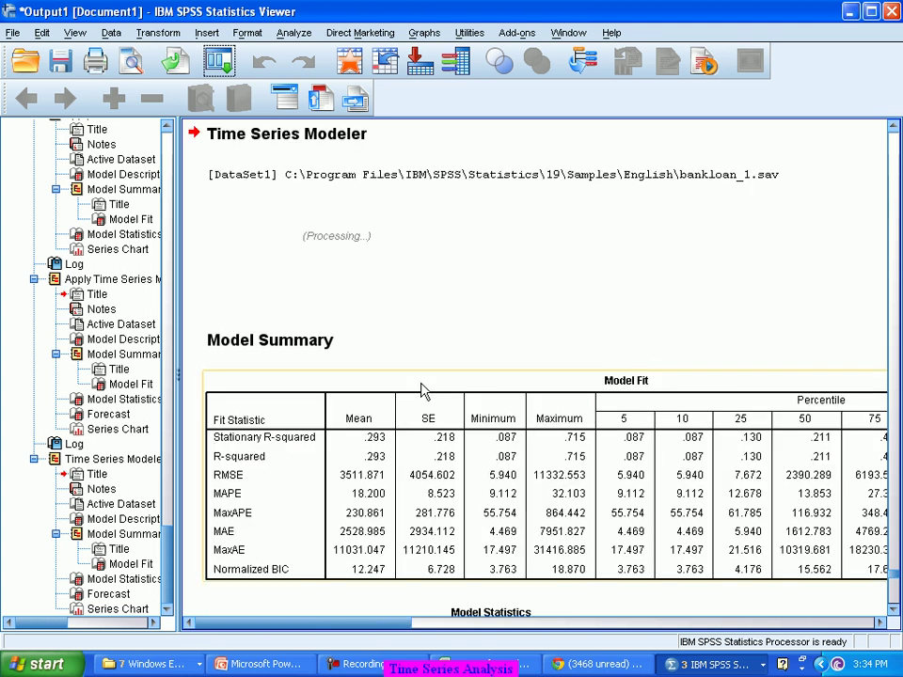
left_click(426, 388)
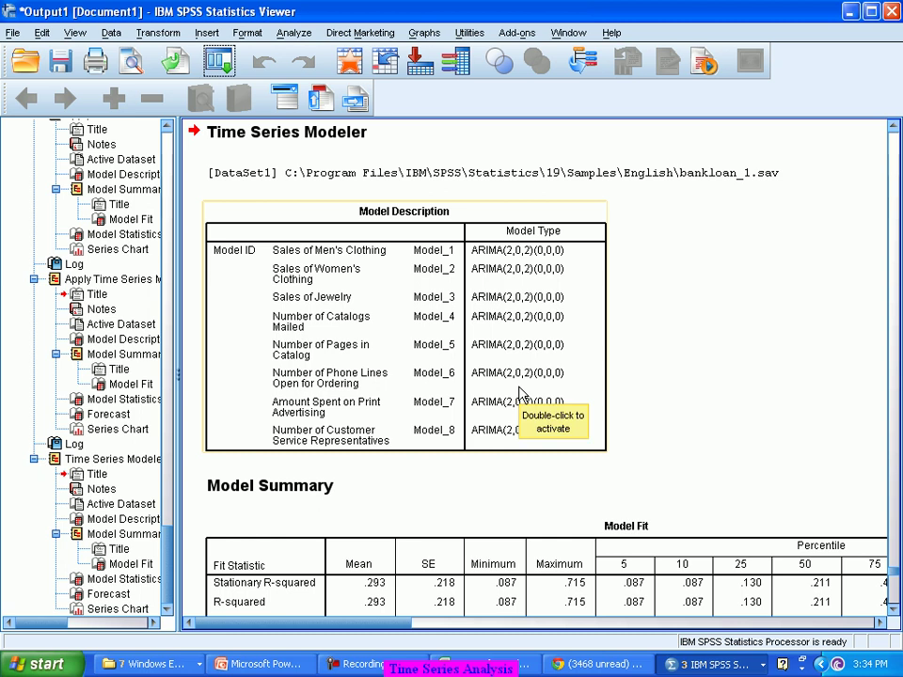
scroll(518, 395, "down", 2)
scroll(519, 395, "down", 15)
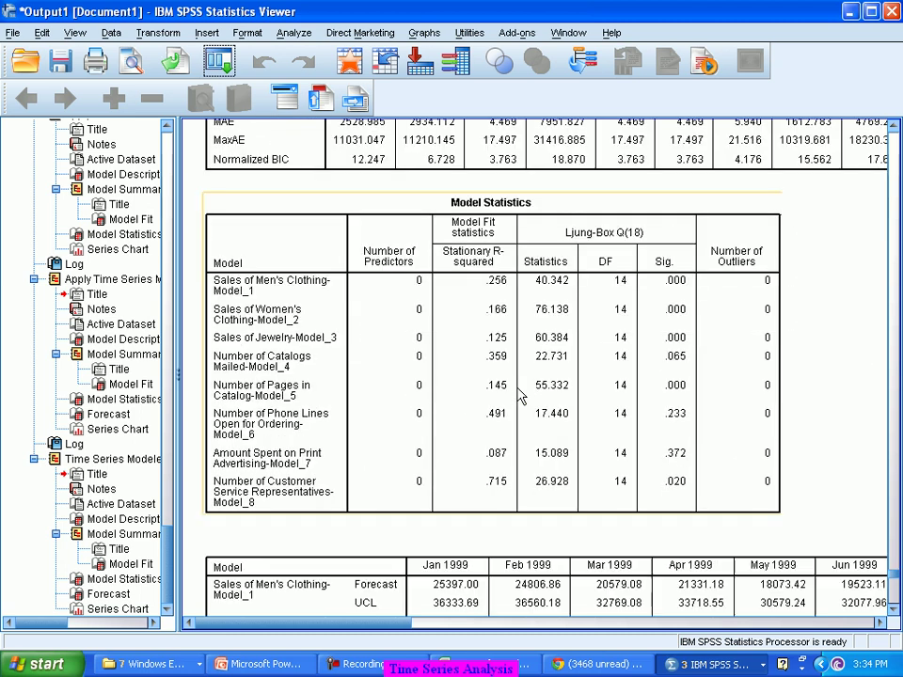
scroll(518, 395, "down", 4)
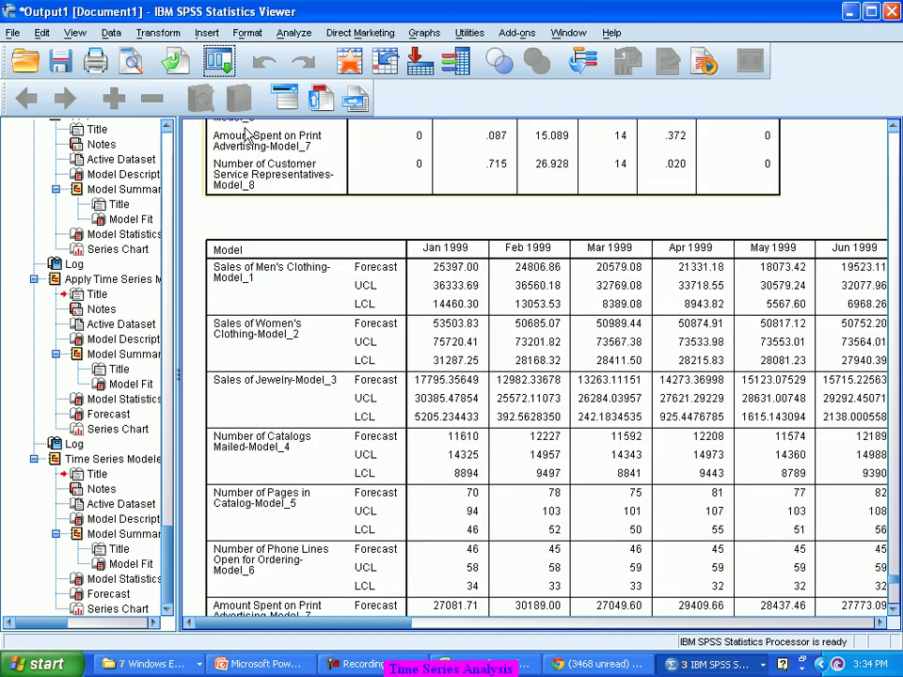
- Review the ARIMA forecast table with its confidence limits and the observed and forecast charts of all series
left_click(219, 62)
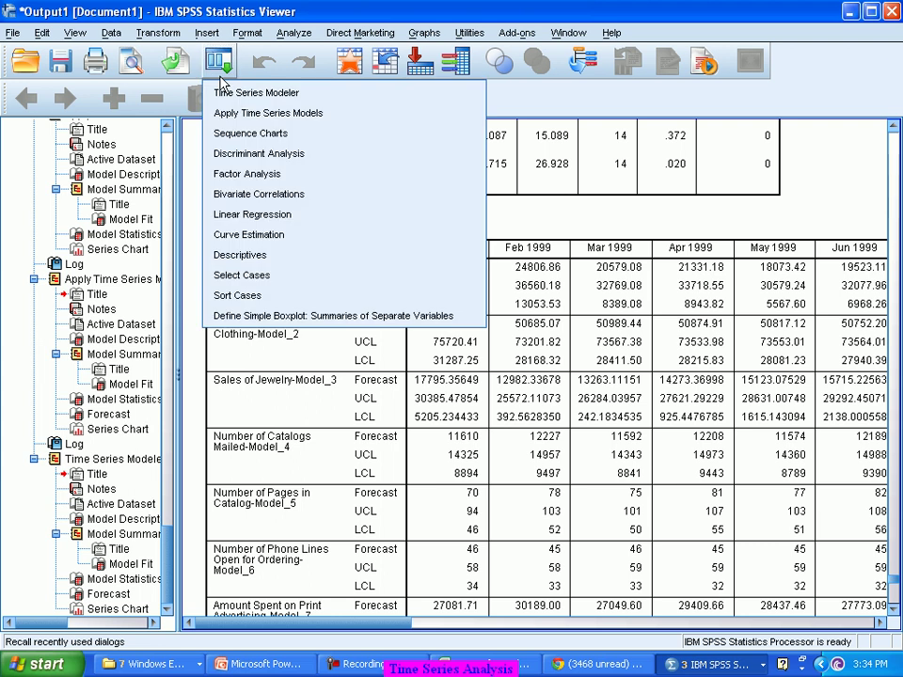
left_click(546, 473)
scroll(579, 468, "down", 3)
left_click(605, 339)
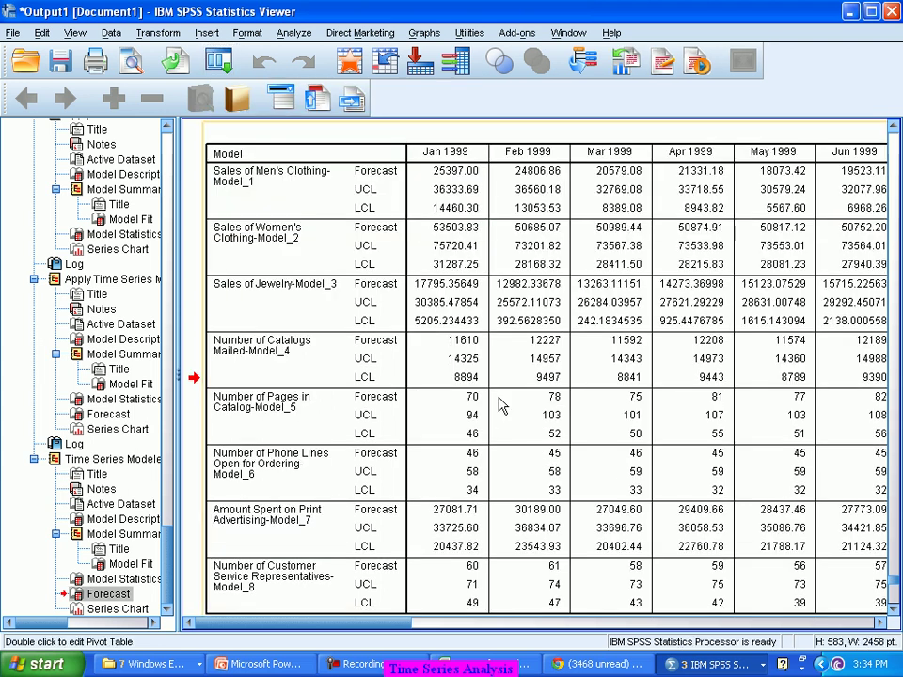
scroll(499, 404, "up", 4)
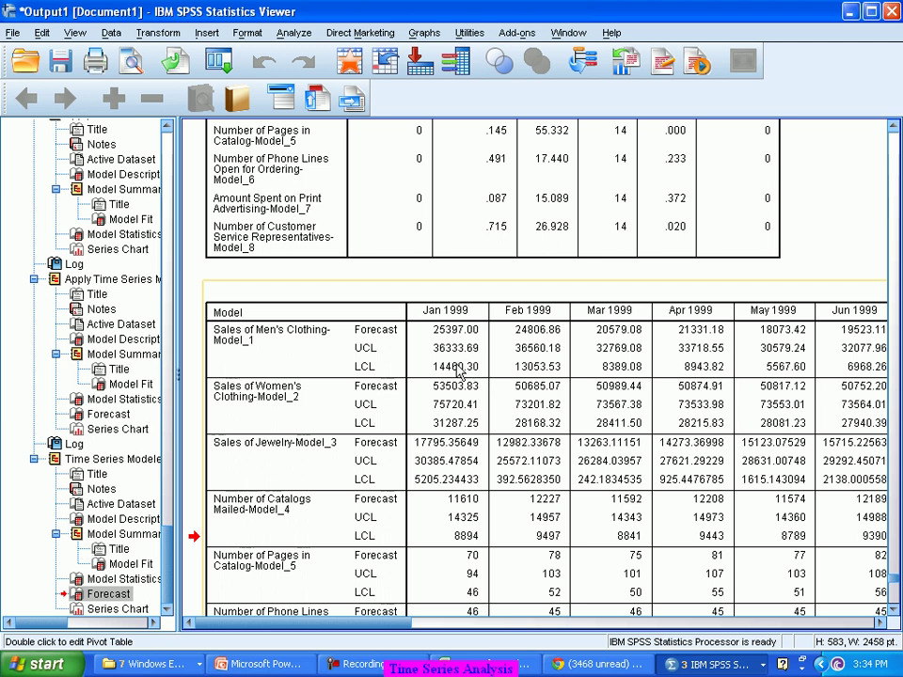
scroll(458, 374, "down", 2)
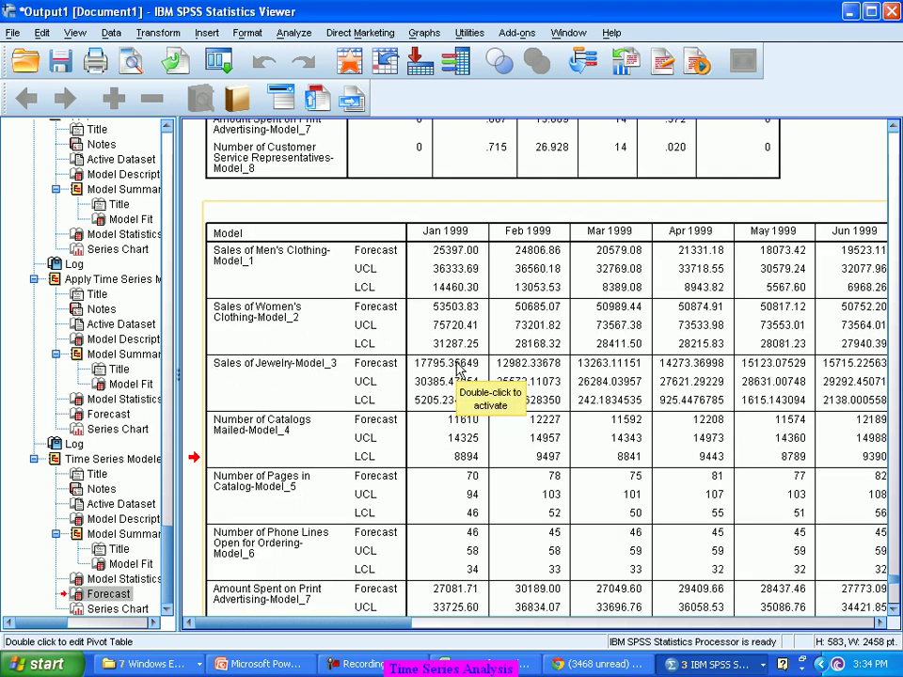
scroll(485, 282, "down", 15)
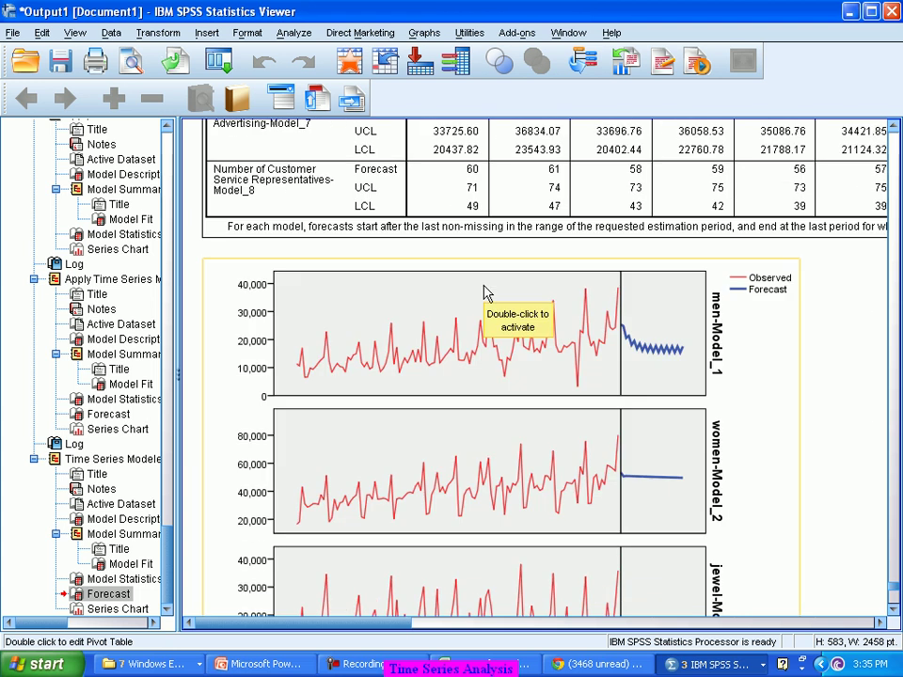
scroll(485, 293, "up", 2)
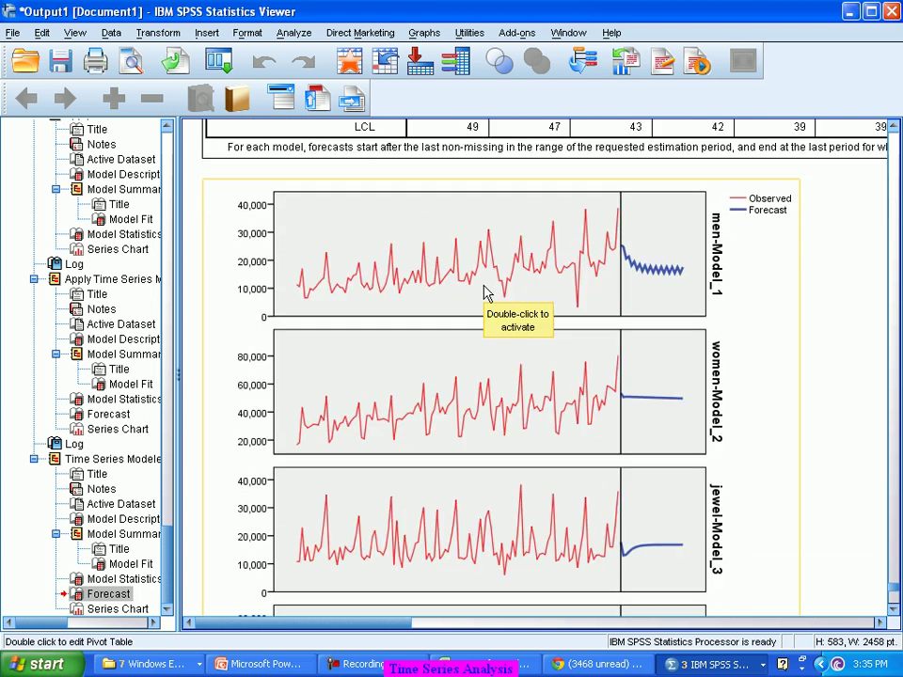
scroll(485, 293, "up", 2)
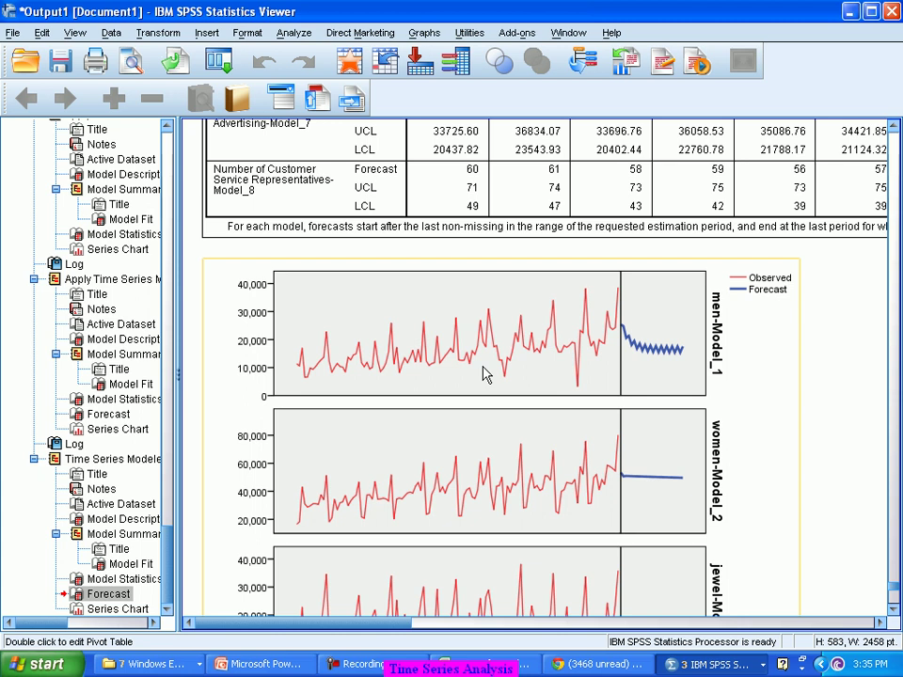
scroll(460, 373, "down", 5)
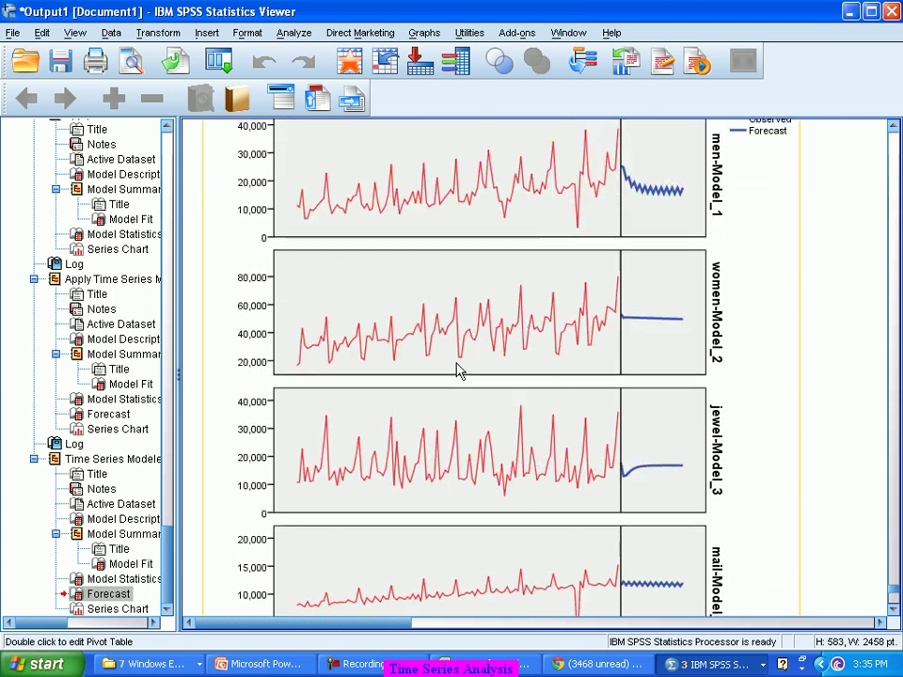
scroll(452, 372, "down", 8)
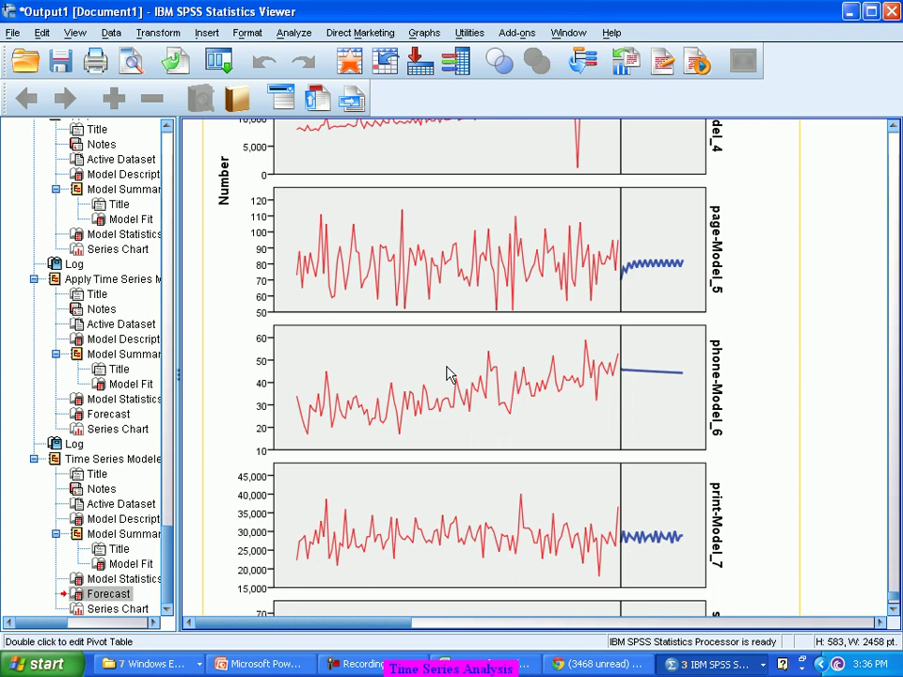
scroll(449, 374, "up", 10)
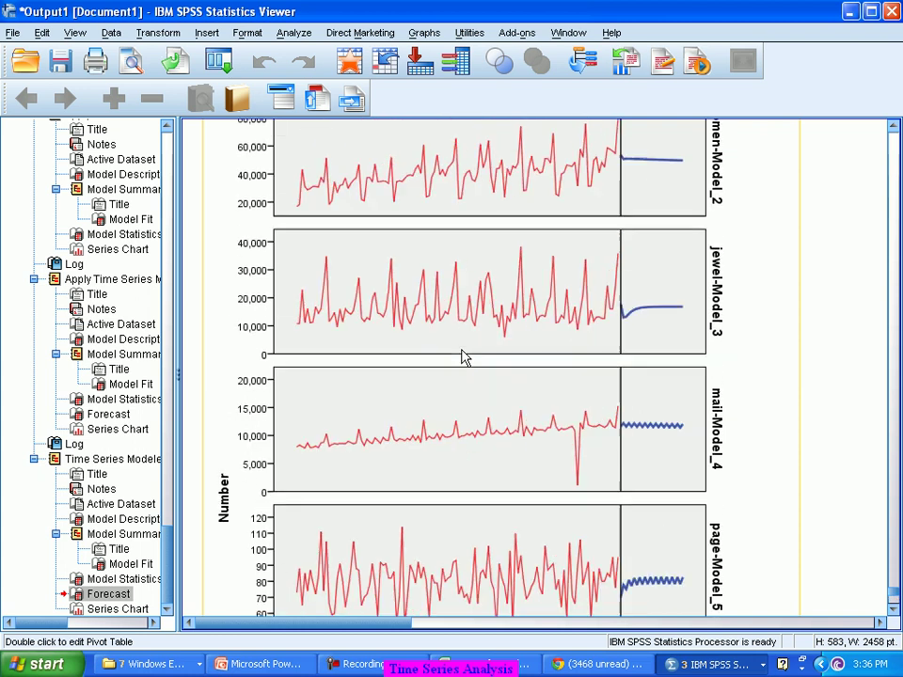
scroll(462, 356, "up", 3)
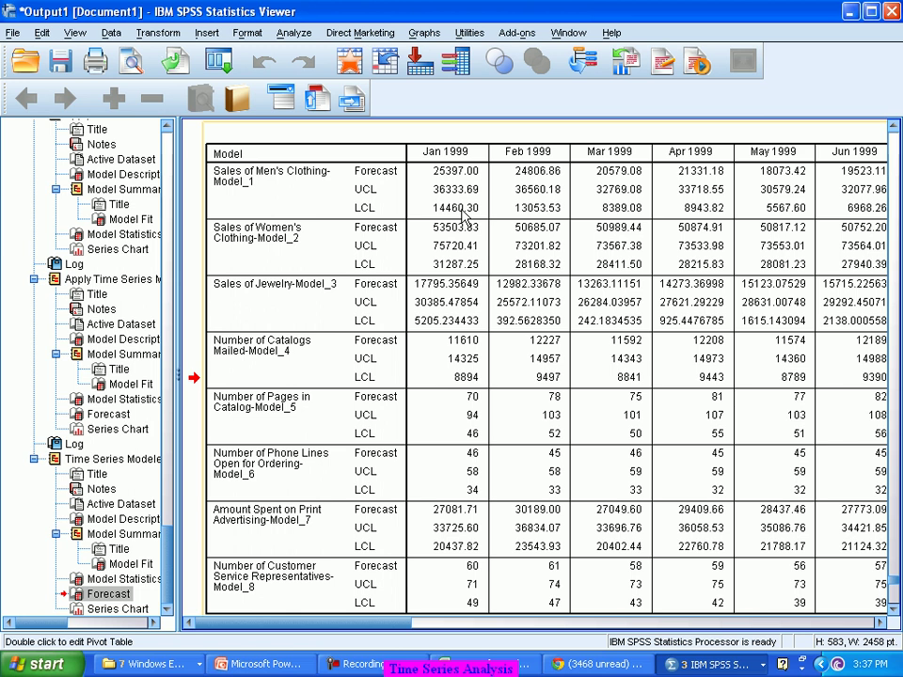
scroll(490, 358, "down", 1)
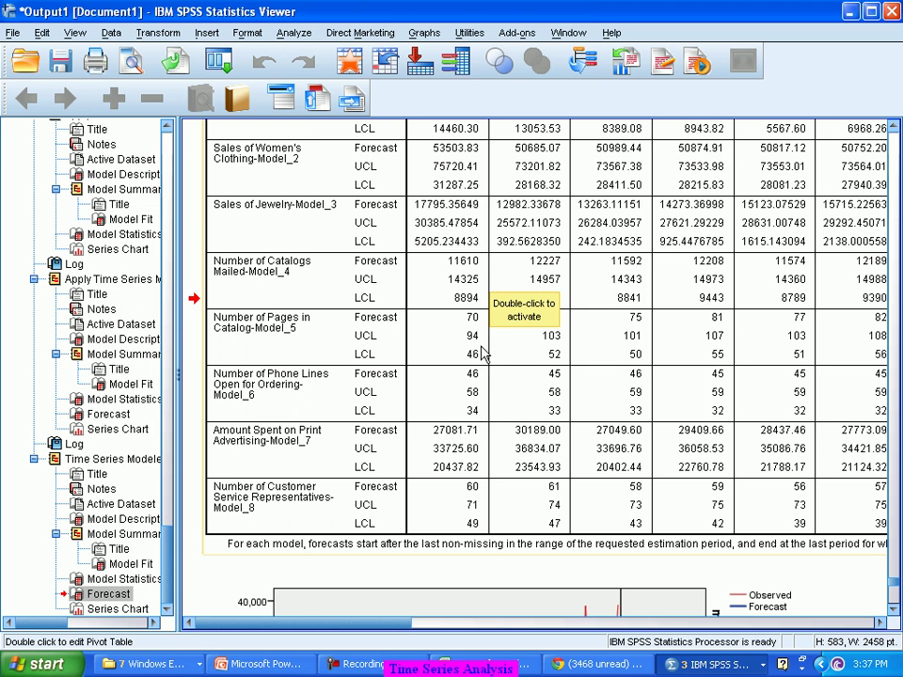